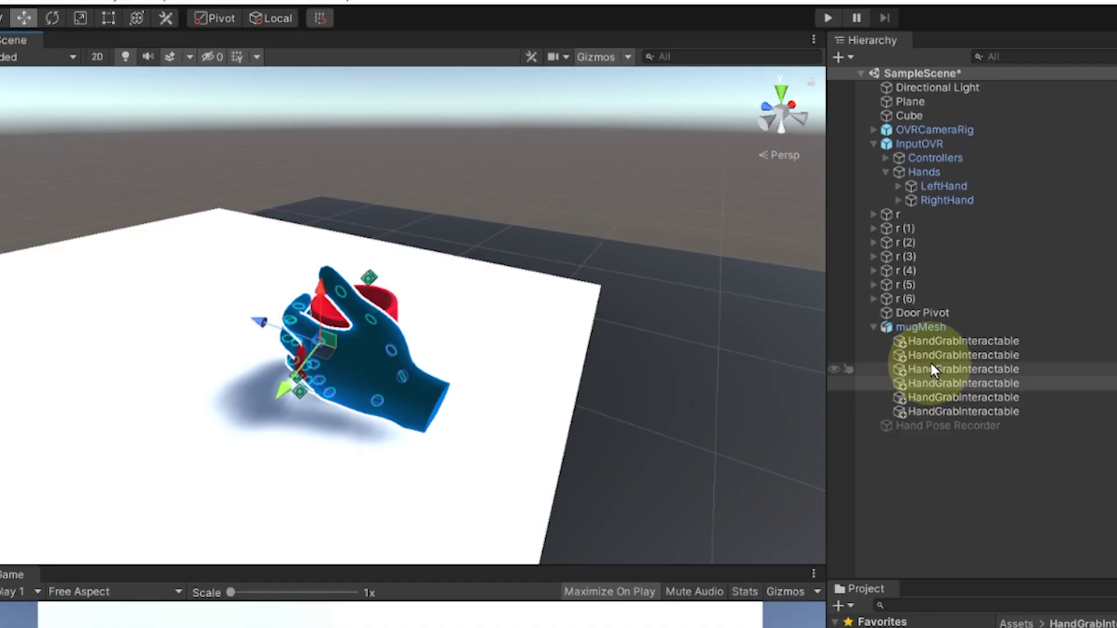
Step: Preview the mug's six HandGrabInteractable poses one after another in the Scene view
{"action": "left_click", "coordinate": [938, 341]}
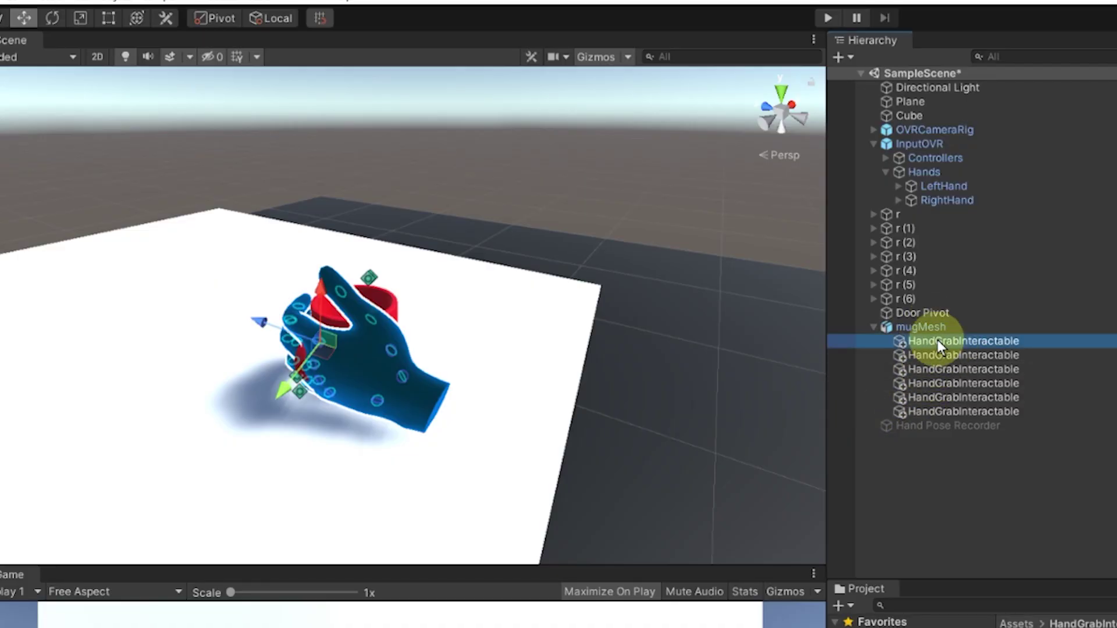
{"action": "left_click", "coordinate": [941, 353]}
{"action": "left_click", "coordinate": [942, 367]}
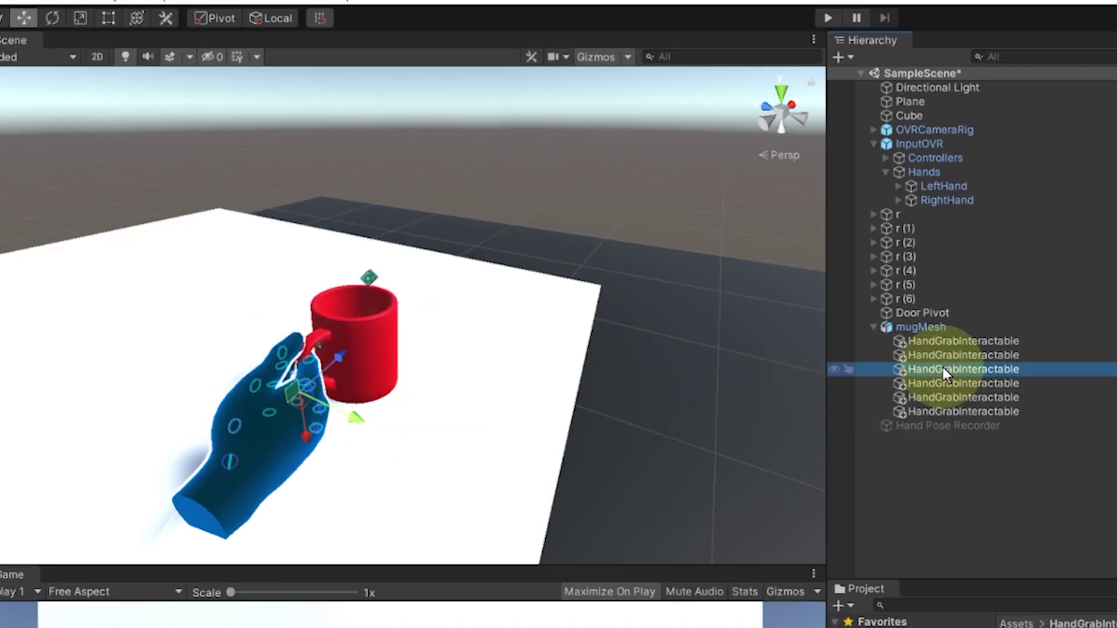
{"action": "left_click", "coordinate": [941, 381]}
{"action": "left_click", "coordinate": [946, 397]}
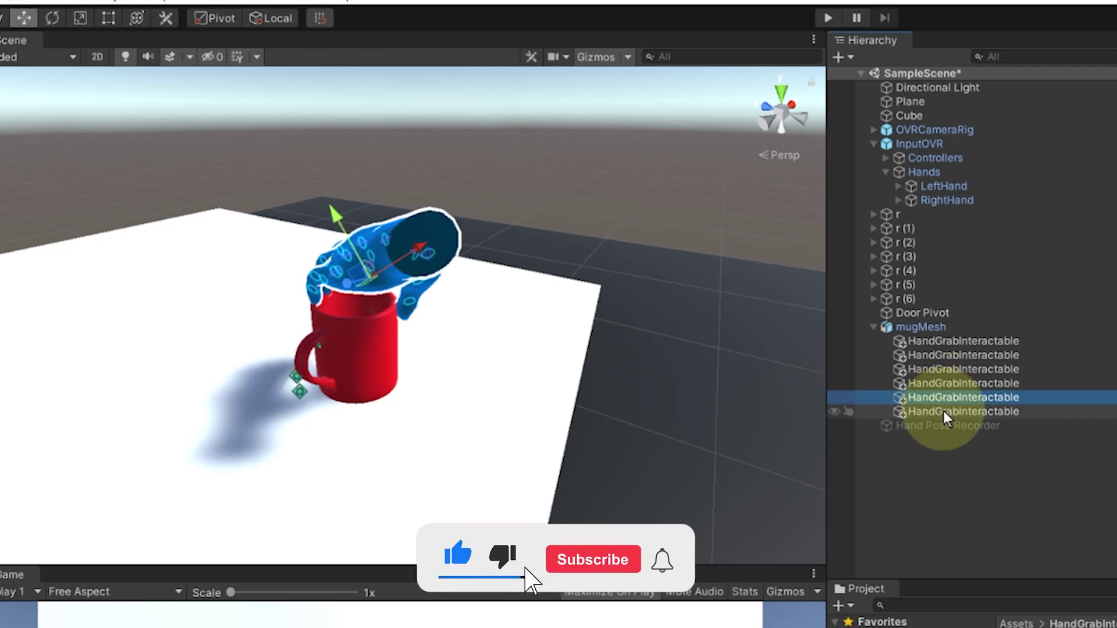
{"action": "left_click", "coordinate": [943, 412]}
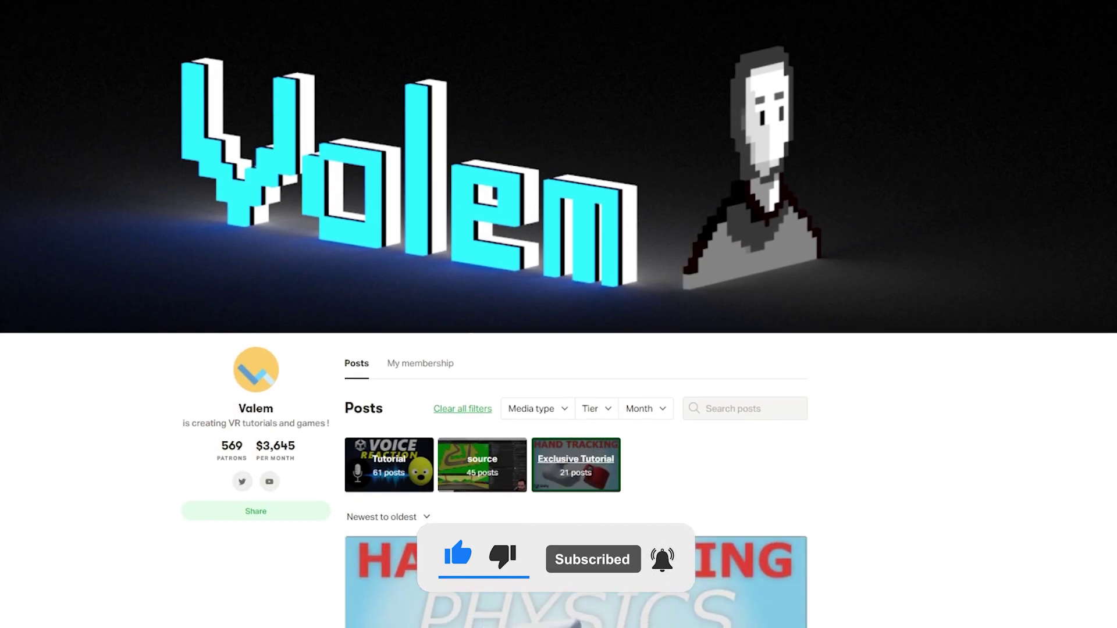
{"action": "scroll", "coordinate": [576, 314], "scroll_direction": "down", "scroll_amount": 7}
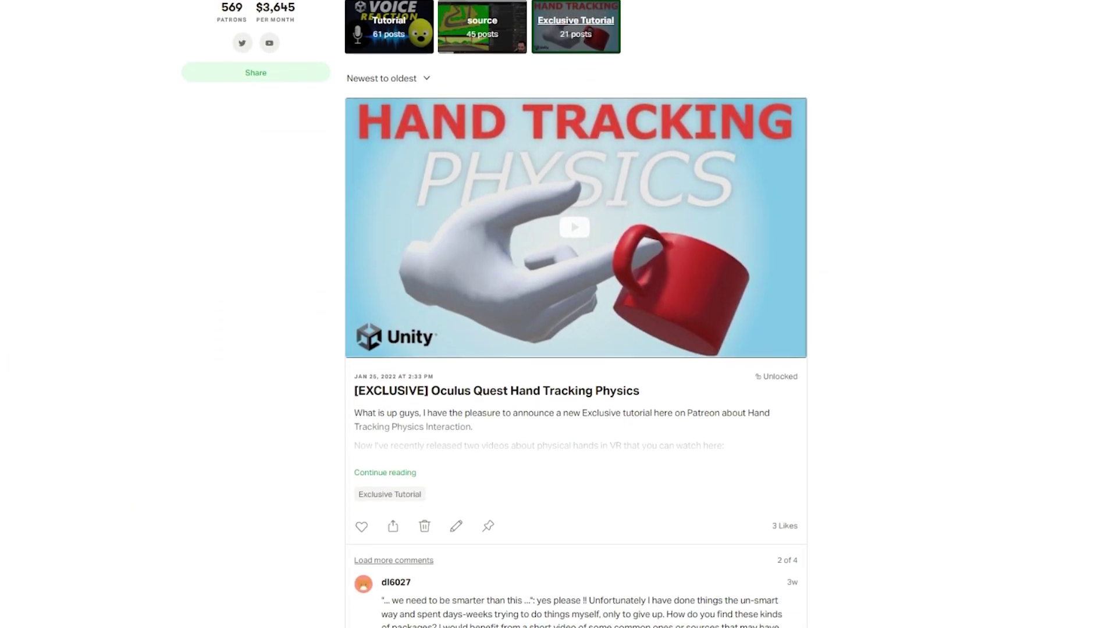
{"action": "scroll", "coordinate": [576, 315], "scroll_direction": "down", "scroll_amount": 10}
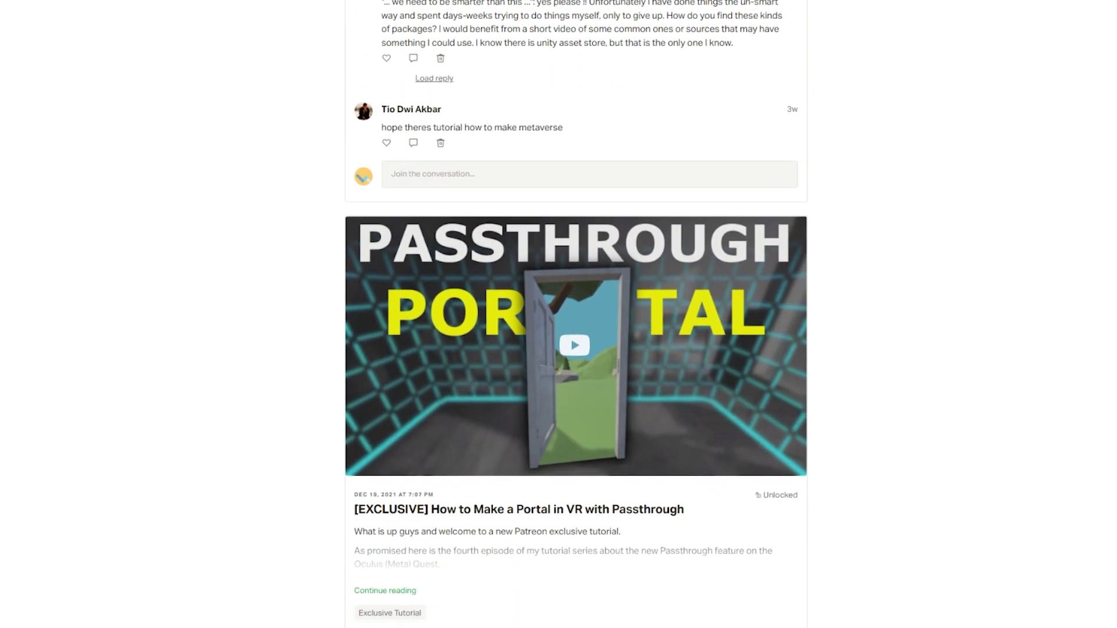
{"action": "scroll", "coordinate": [576, 314], "scroll_direction": "down", "scroll_amount": 10}
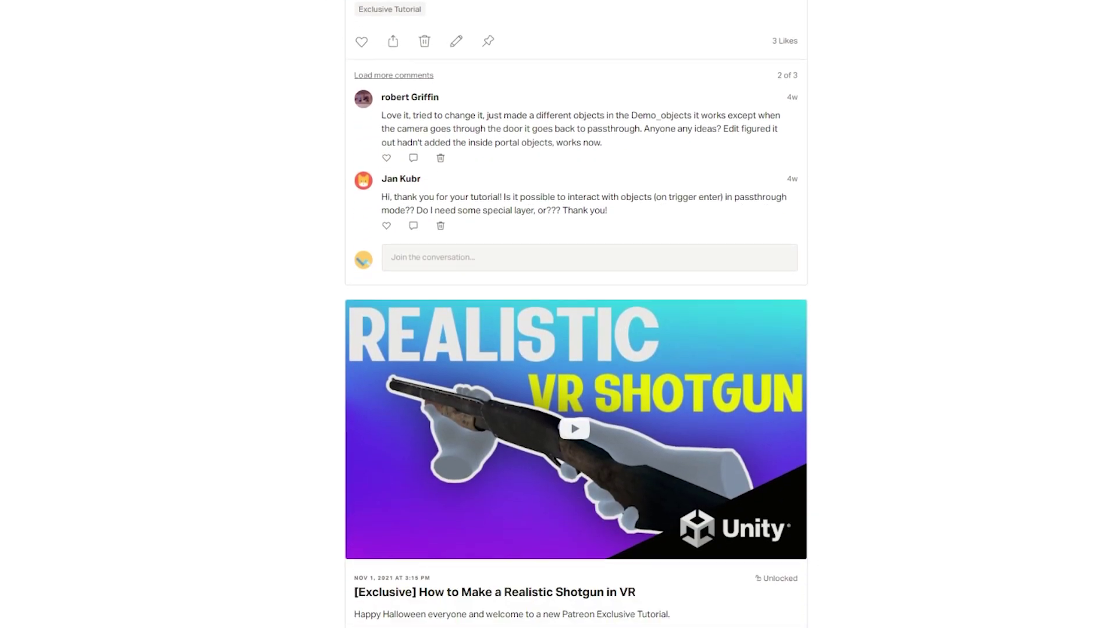
{"action": "scroll", "coordinate": [575, 314], "scroll_direction": "down", "scroll_amount": 12}
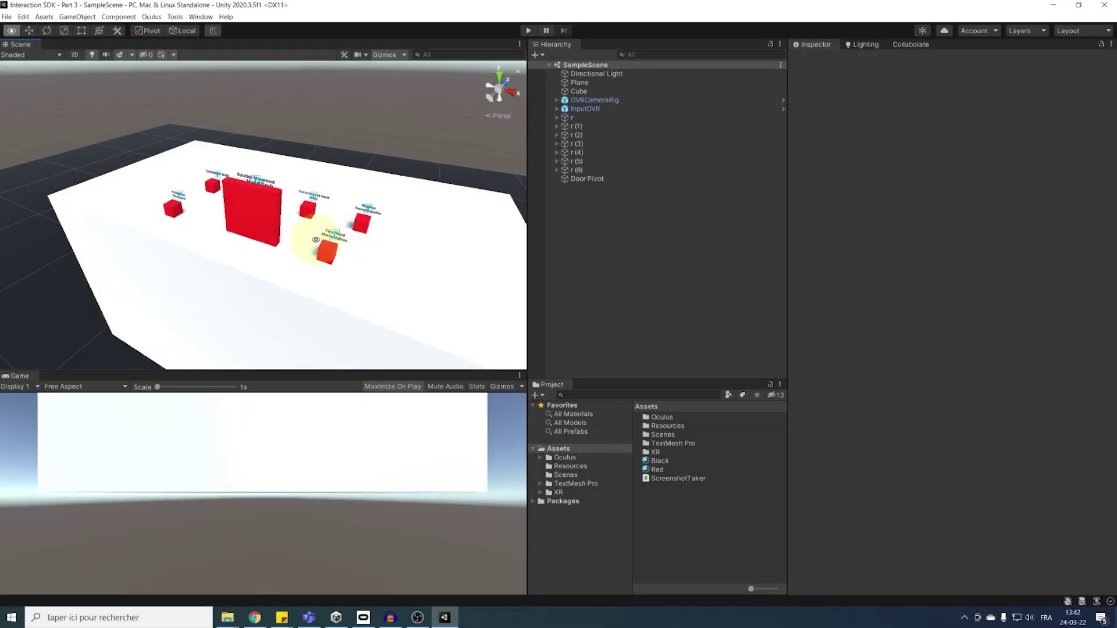
Step: Select the labelled r cubes and Door Pivot, framing the view on them
{"action": "left_click_drag", "start_coordinate": [315, 240], "coordinate": [460, 262], "text": "alt"}
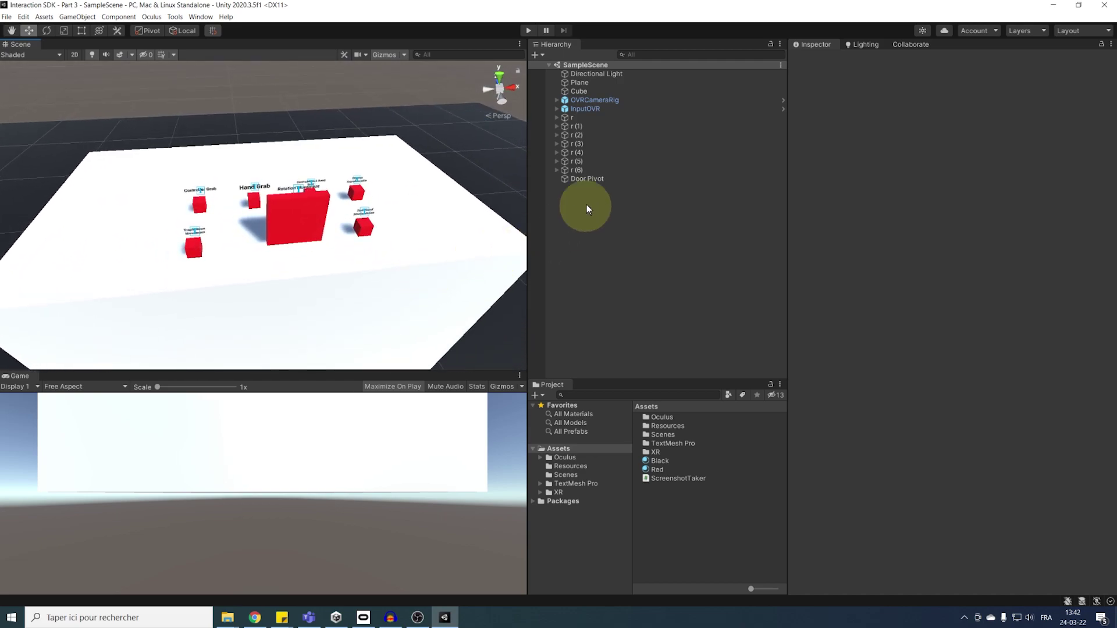
{"action": "left_click", "coordinate": [588, 118]}
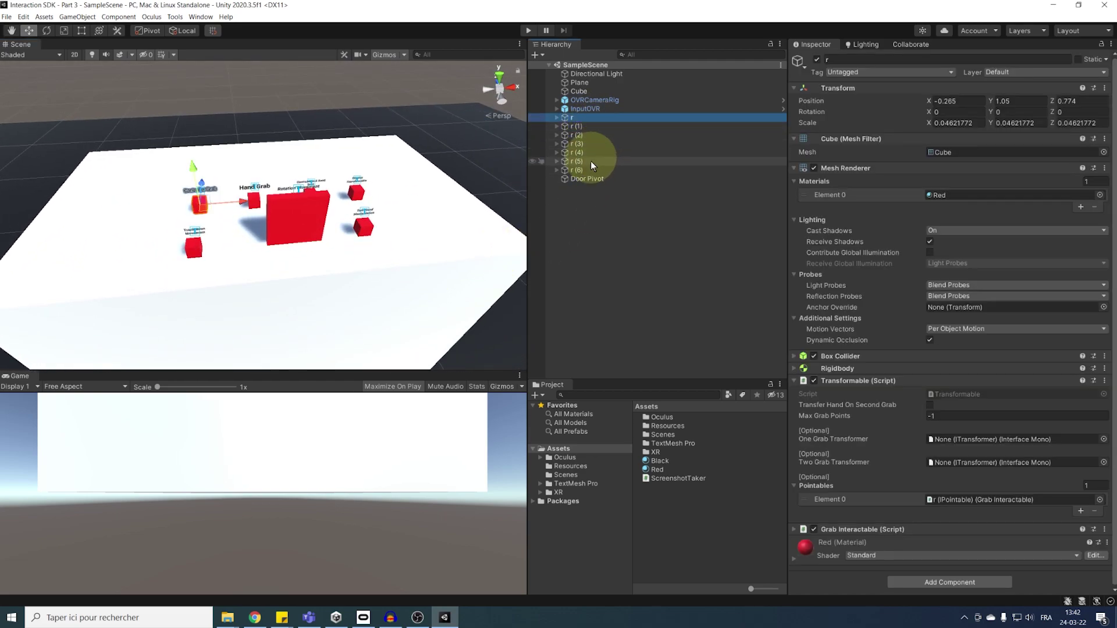
{"action": "left_click", "coordinate": [588, 178], "text": "shift"}
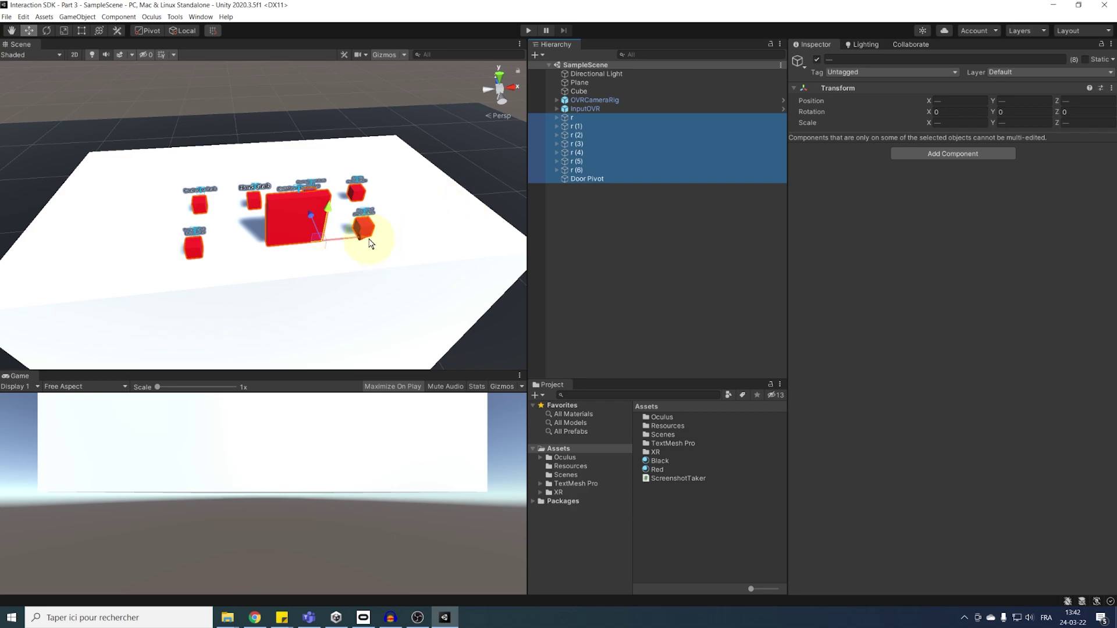
{"action": "left_click_drag", "start_coordinate": [334, 278], "coordinate": [399, 267], "text": "alt"}
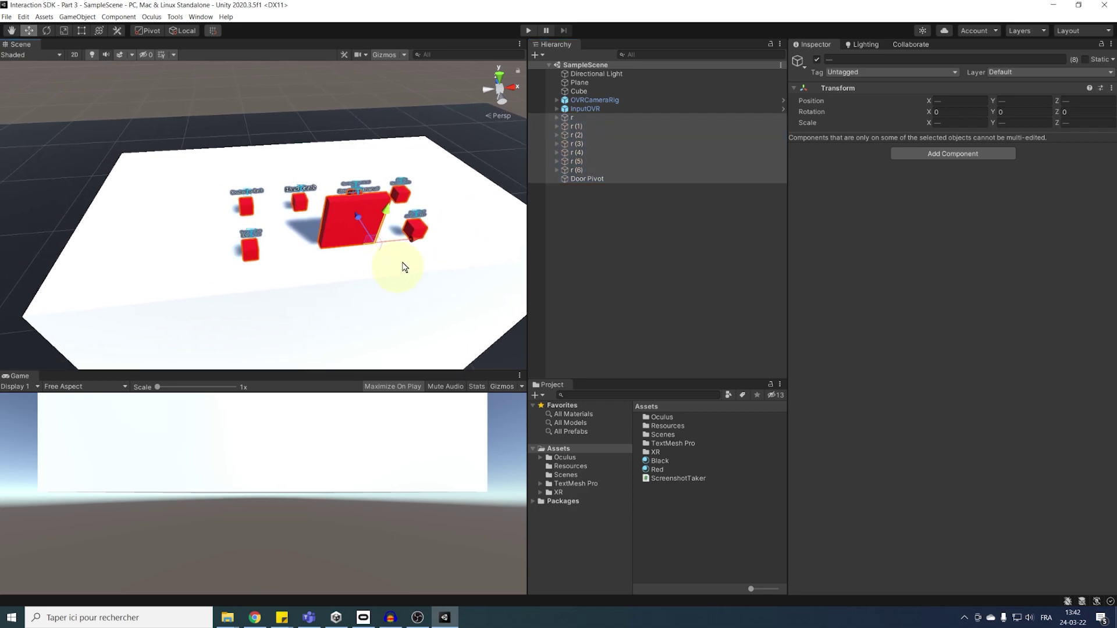
{"action": "middle_click_drag", "start_coordinate": [414, 245], "coordinate": [306, 256]}
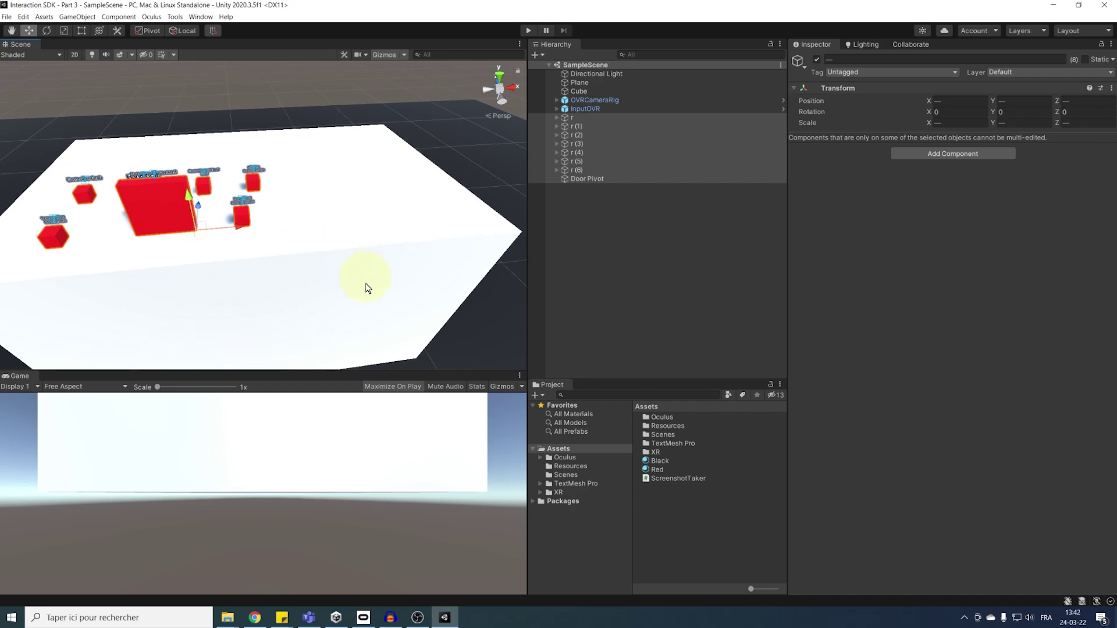
{"action": "scroll", "coordinate": [399, 282], "scroll_direction": "up", "scroll_amount": 5}
{"action": "middle_click_drag", "start_coordinate": [431, 269], "coordinate": [388, 222]}
Step: Turn off Selection Outline in the Gizmos options and clear the selection
{"action": "left_click", "coordinate": [405, 55]}
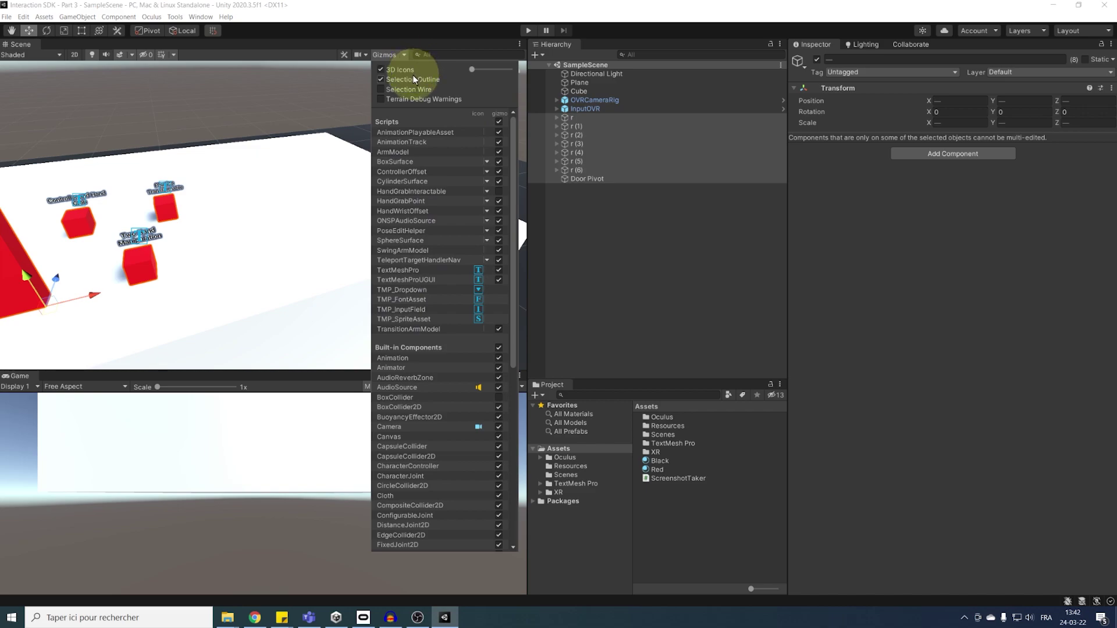
{"action": "left_click", "coordinate": [411, 79]}
{"action": "left_click", "coordinate": [402, 55]}
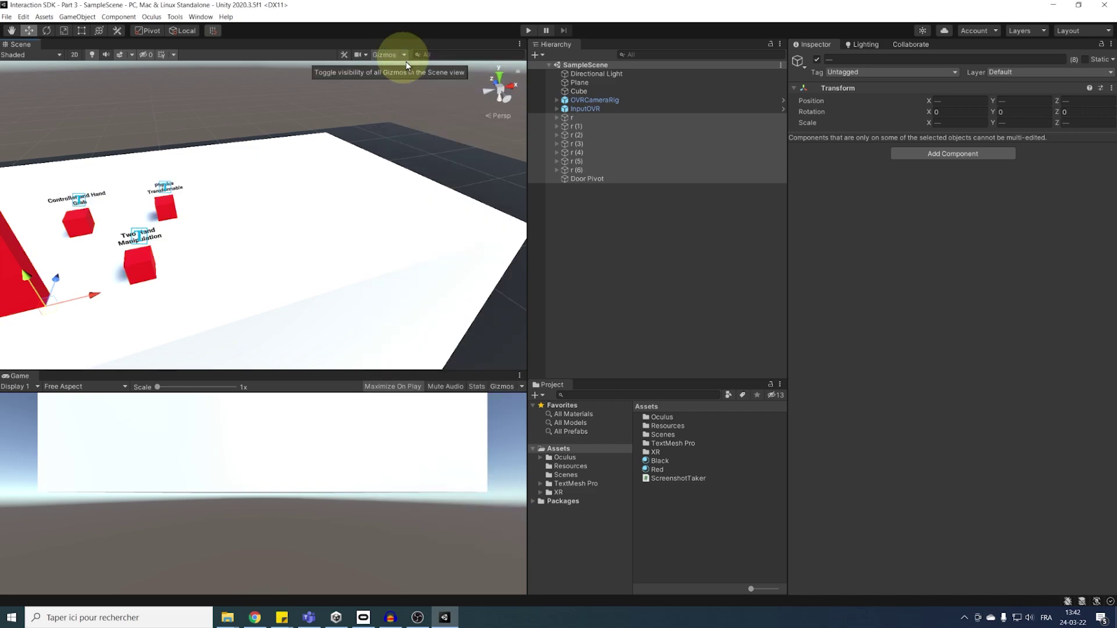
{"action": "left_click", "coordinate": [579, 238]}
{"action": "left_click_drag", "start_coordinate": [319, 240], "coordinate": [355, 226], "text": "alt"}
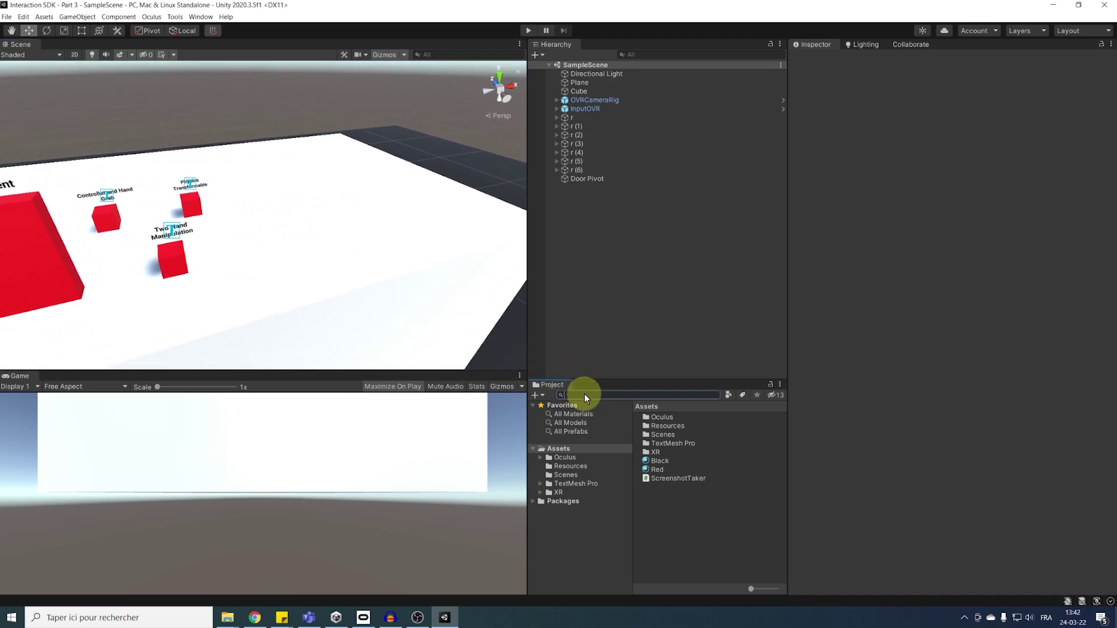
Step: Drop the mugMesh model onto the plane, assign it the Red material, and frame it
{"action": "type", "text": "mug mesh"}
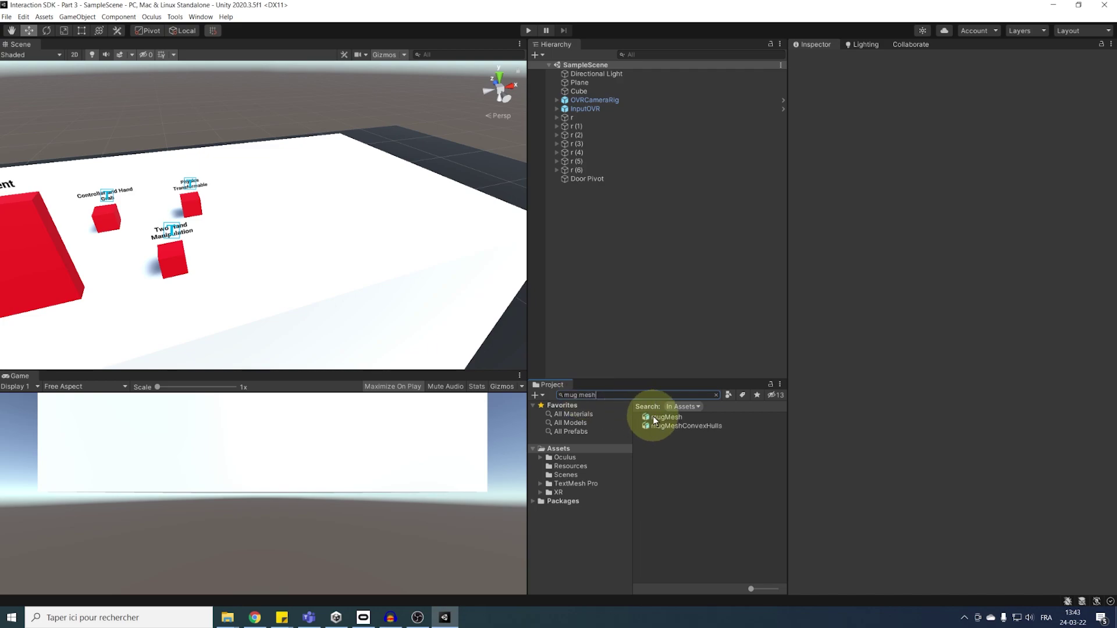
{"action": "left_click_drag", "start_coordinate": [652, 416], "coordinate": [329, 205]}
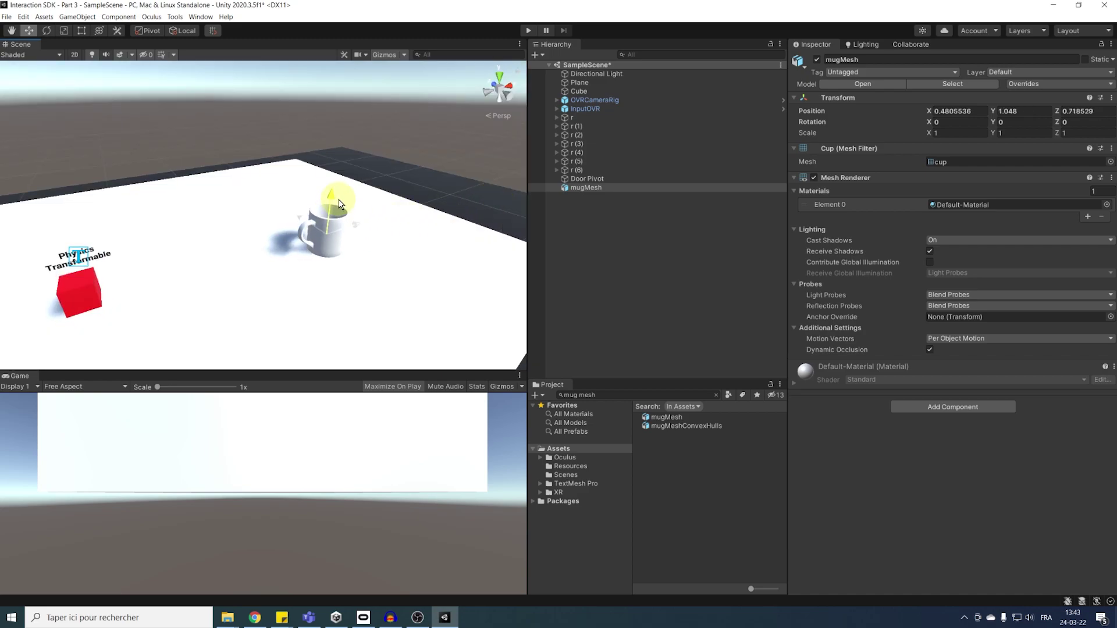
{"action": "left_click", "coordinate": [1106, 205]}
{"action": "type", "text": "red"}
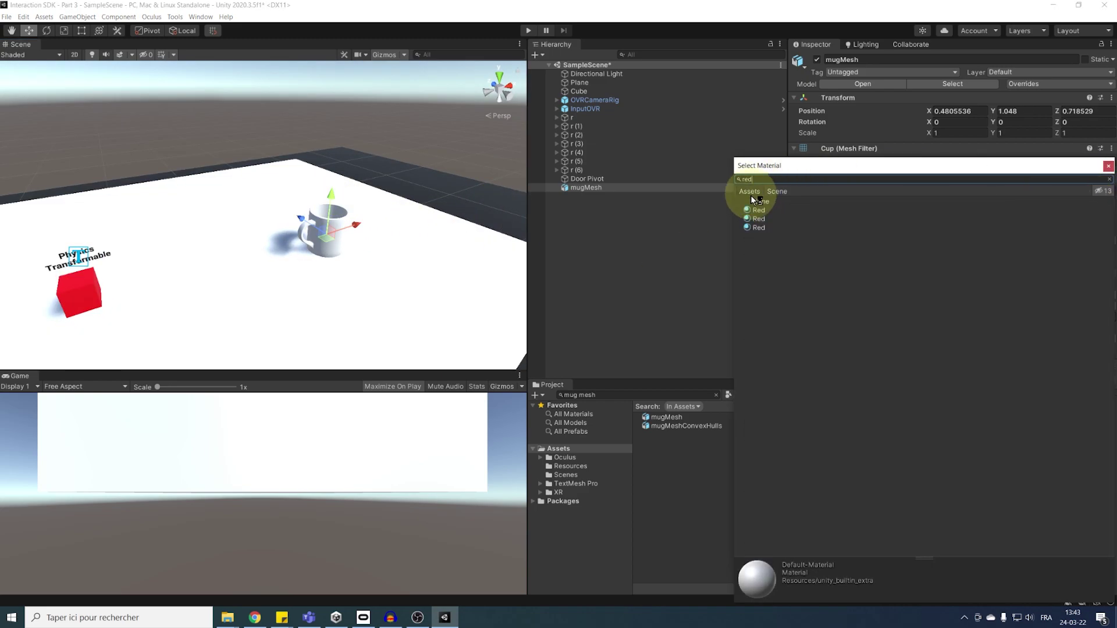
{"action": "left_click", "coordinate": [759, 210]}
{"action": "left_click_drag", "start_coordinate": [448, 211], "coordinate": [324, 187], "text": "alt"}
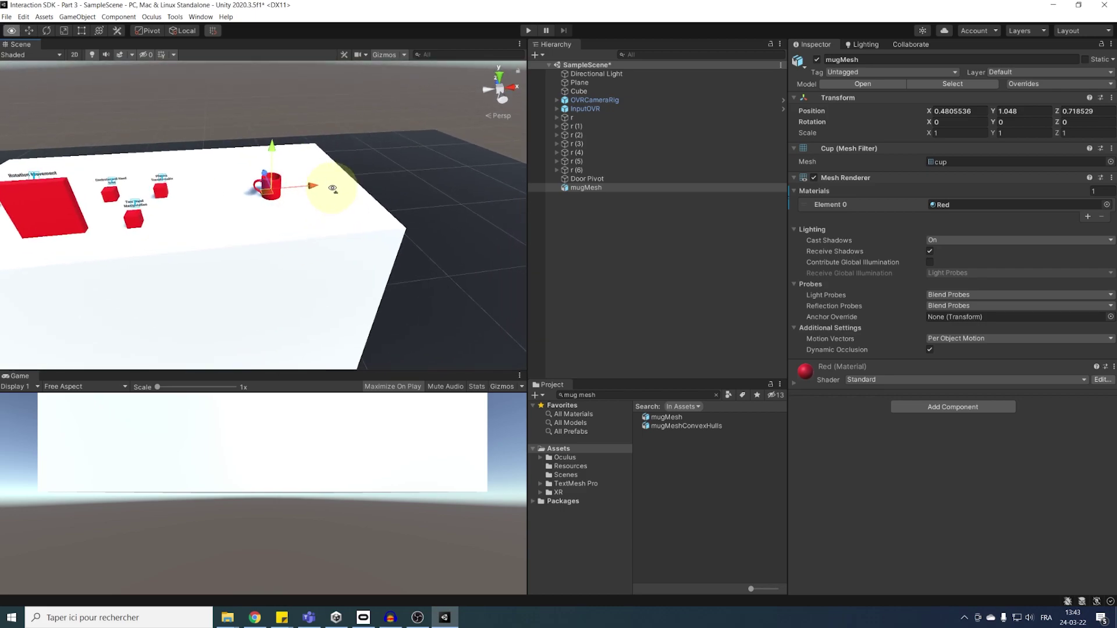
{"action": "double_click", "coordinate": [601, 188]}
Step: Add a kinematic Rigidbody component to the mug
{"action": "mouse_move", "coordinate": [374, 286]}
{"action": "left_mouse_down", "text": "alt"}
{"action": "mouse_move", "coordinate": [287, 292]}
{"action": "mouse_move", "coordinate": [376, 276]}
{"action": "left_mouse_up", "text": "alt"}
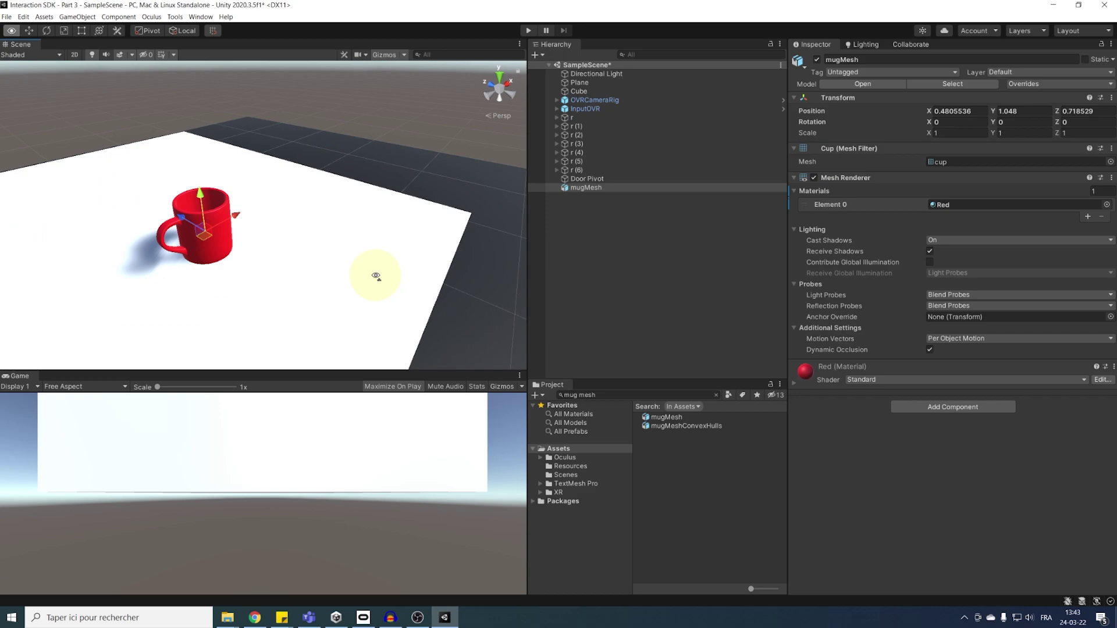
{"action": "left_click", "coordinate": [975, 407]}
{"action": "type", "text": "rigid"}
{"action": "key", "text": "Return"}
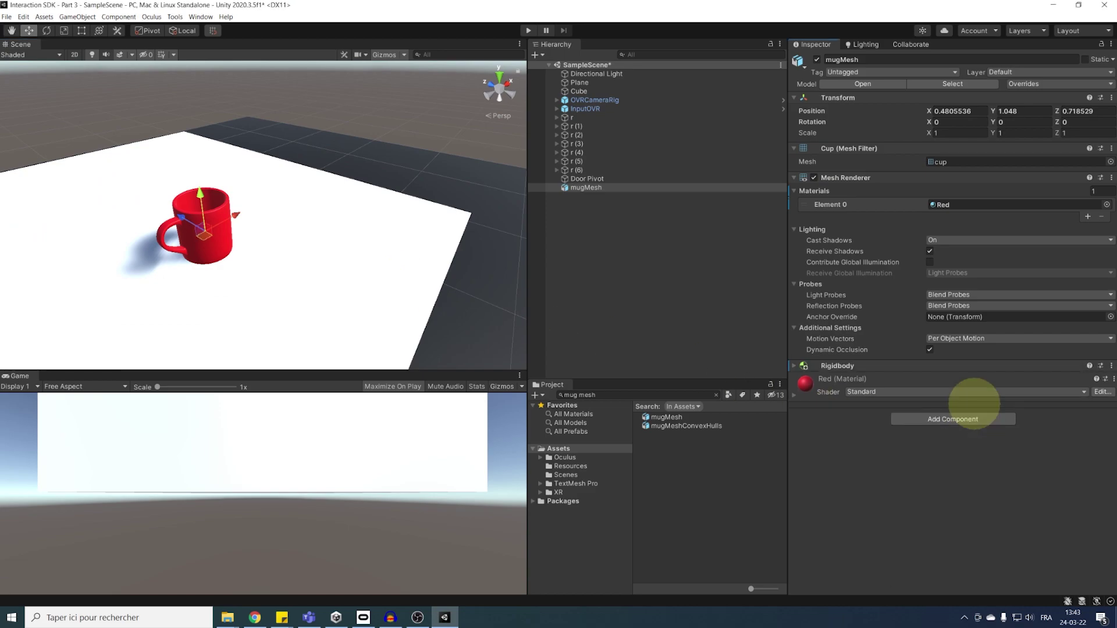
{"action": "left_click", "coordinate": [795, 365]}
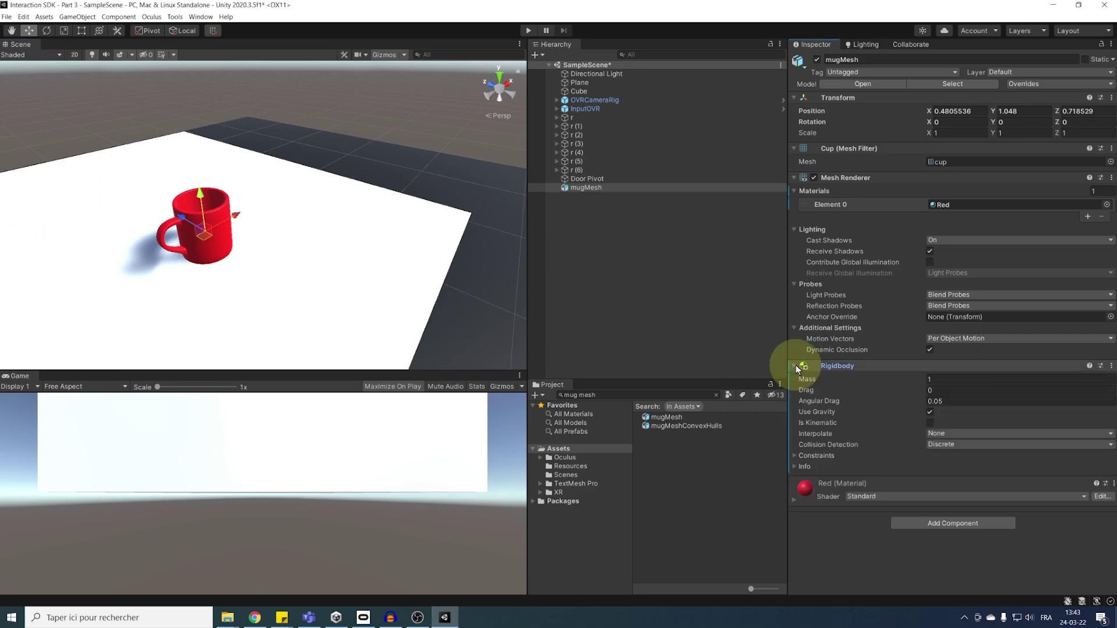
{"action": "left_click", "coordinate": [930, 424]}
Step: Add the Transformable script to the mug
{"action": "left_click", "coordinate": [934, 522]}
{"action": "type", "text": "Transfo"}
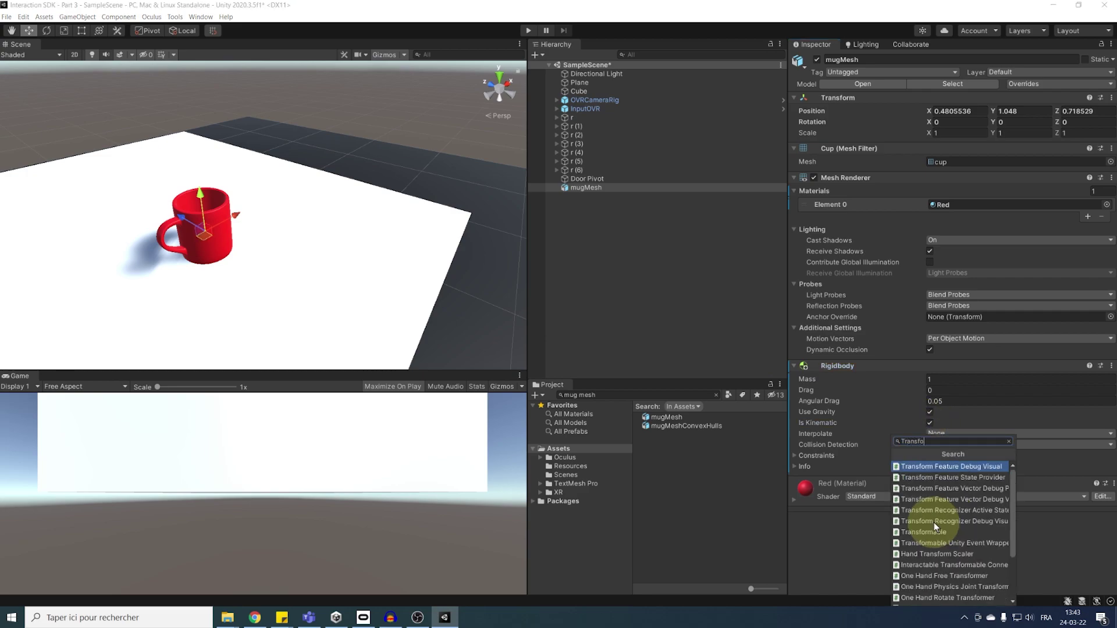
{"action": "type", "text": "rmable"}
{"action": "key", "text": "Return"}
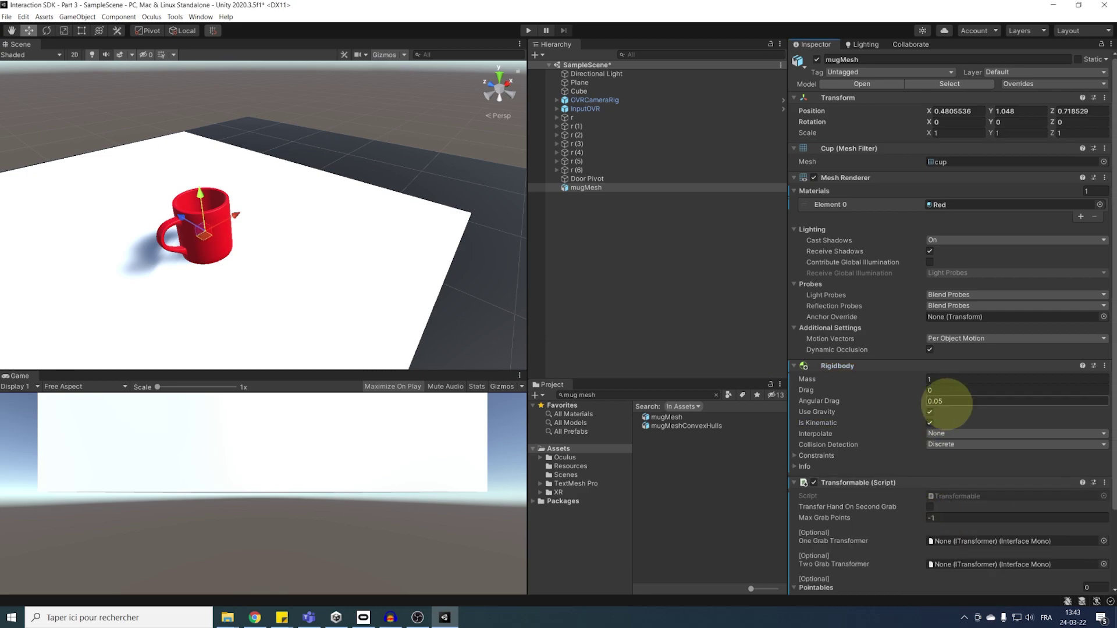
{"action": "scroll", "coordinate": [946, 404], "scroll_direction": "down", "scroll_amount": 3}
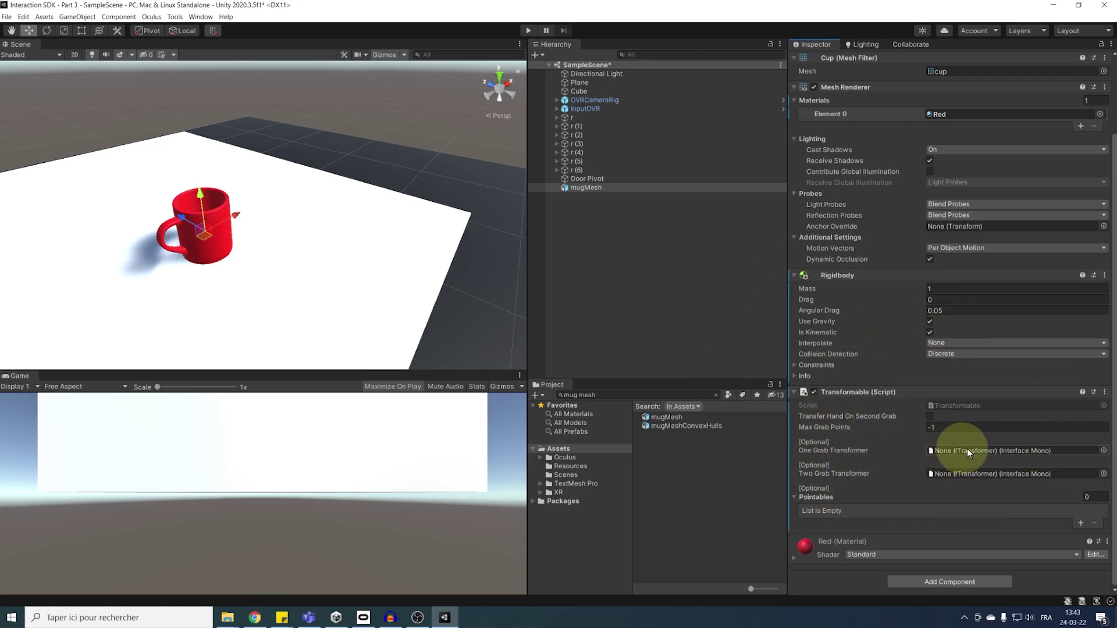
Step: Move the mug down-left on the table and collapse Mesh Renderer and Mesh Filter
{"action": "right_click_drag", "start_coordinate": [349, 262], "coordinate": [285, 208]}
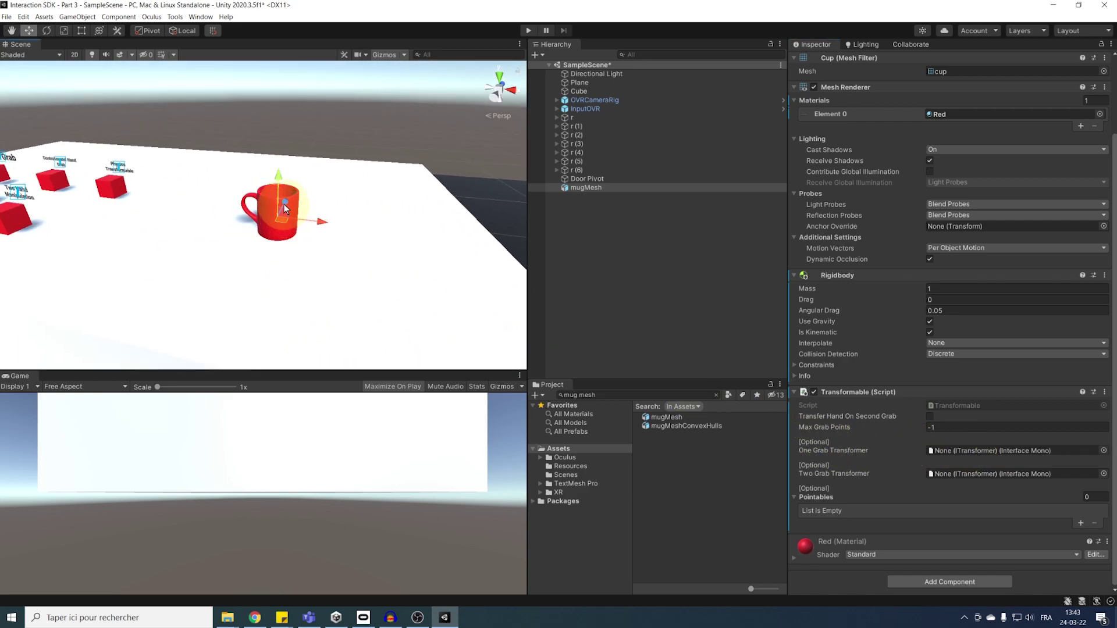
{"action": "left_click_drag", "start_coordinate": [288, 198], "coordinate": [249, 228]}
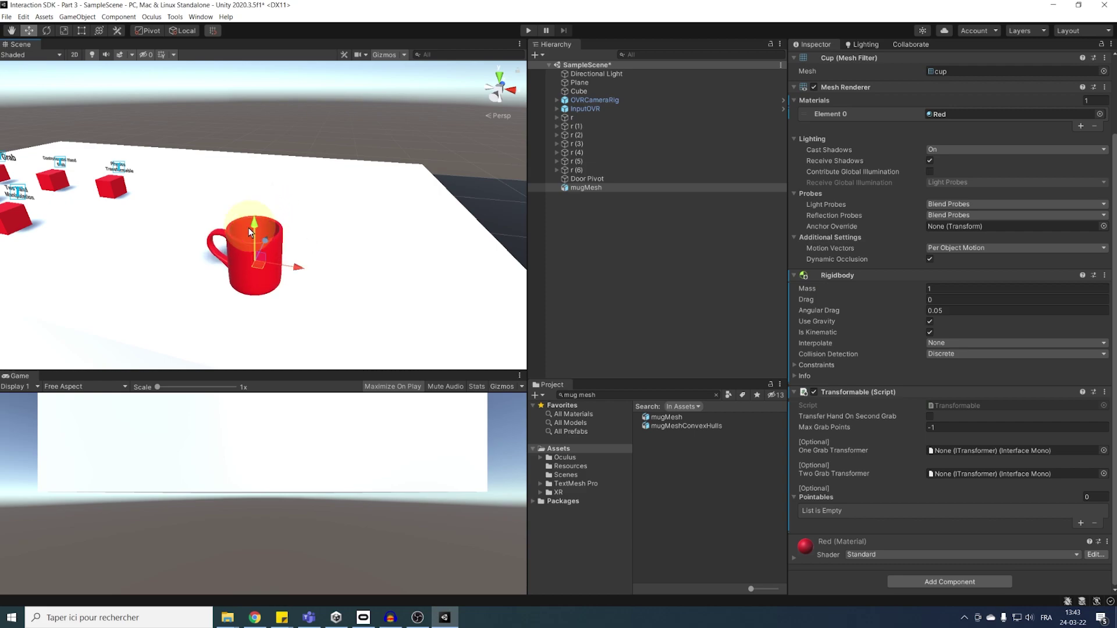
{"action": "right_click_drag", "start_coordinate": [249, 228], "coordinate": [310, 264]}
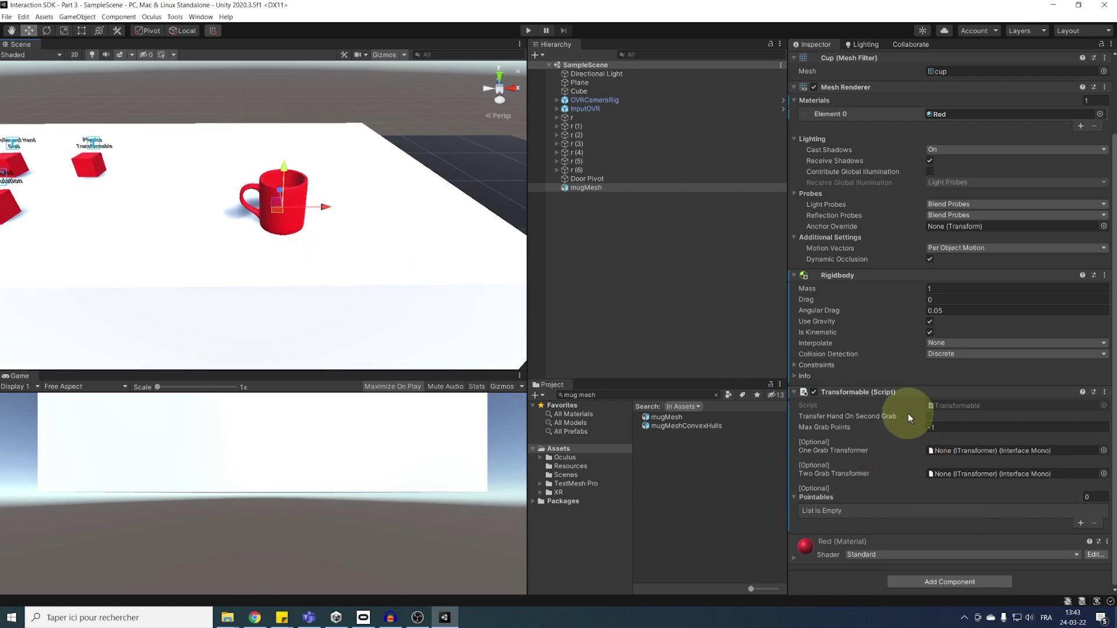
{"action": "scroll", "coordinate": [843, 212], "scroll_direction": "up", "scroll_amount": 3}
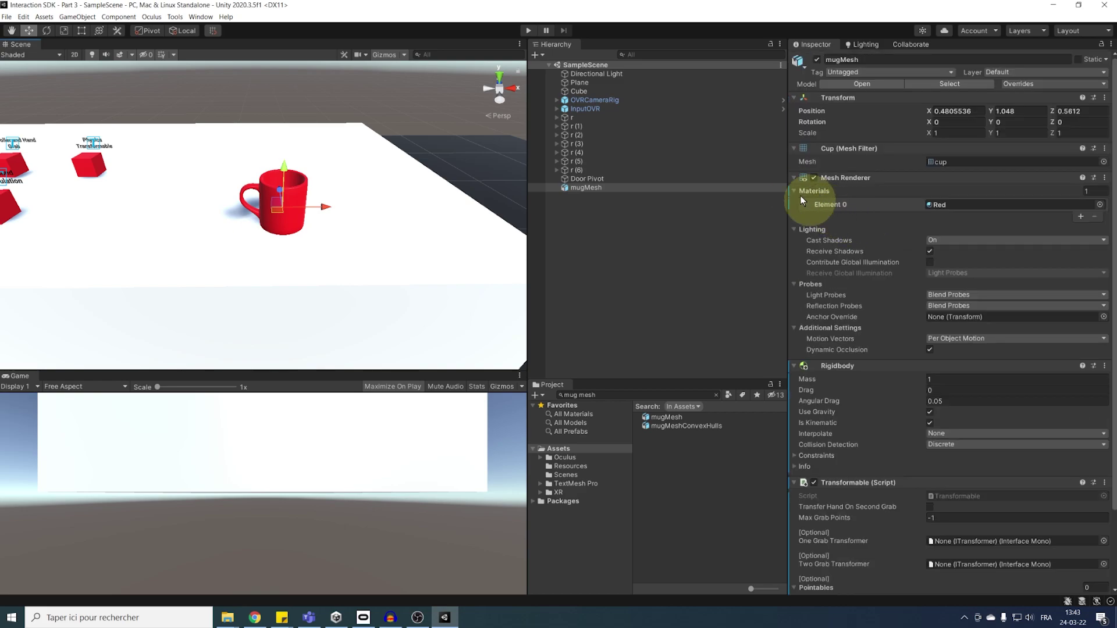
{"action": "left_click", "coordinate": [794, 178]}
{"action": "left_click", "coordinate": [794, 149]}
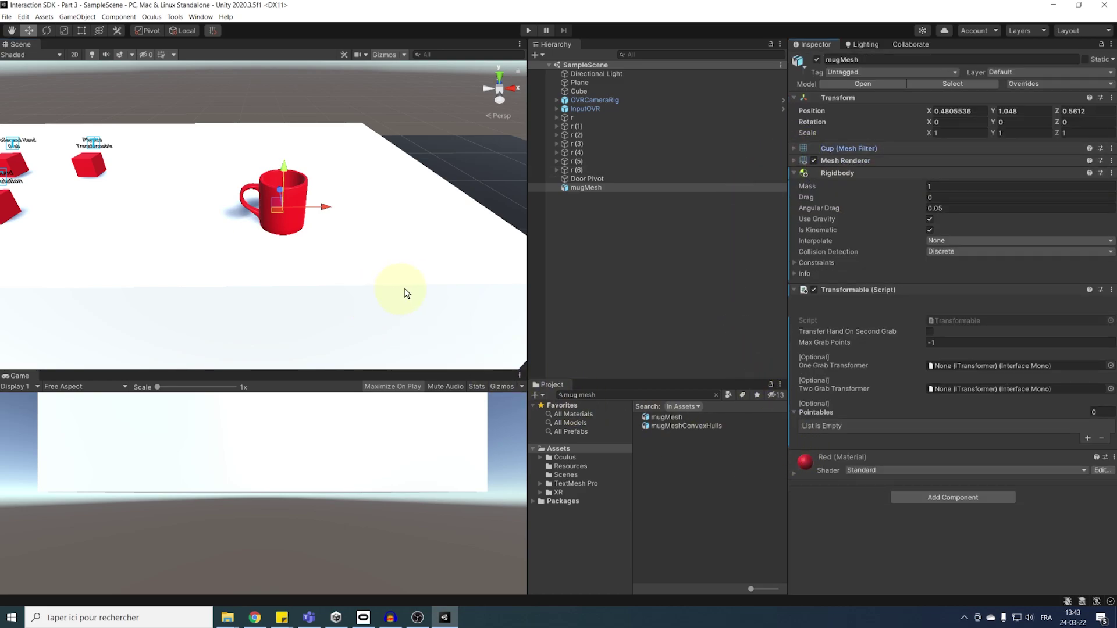
Step: Create an empty object in the Hierarchy named 'Hand Pose Recorder'
{"action": "left_click", "coordinate": [667, 266]}
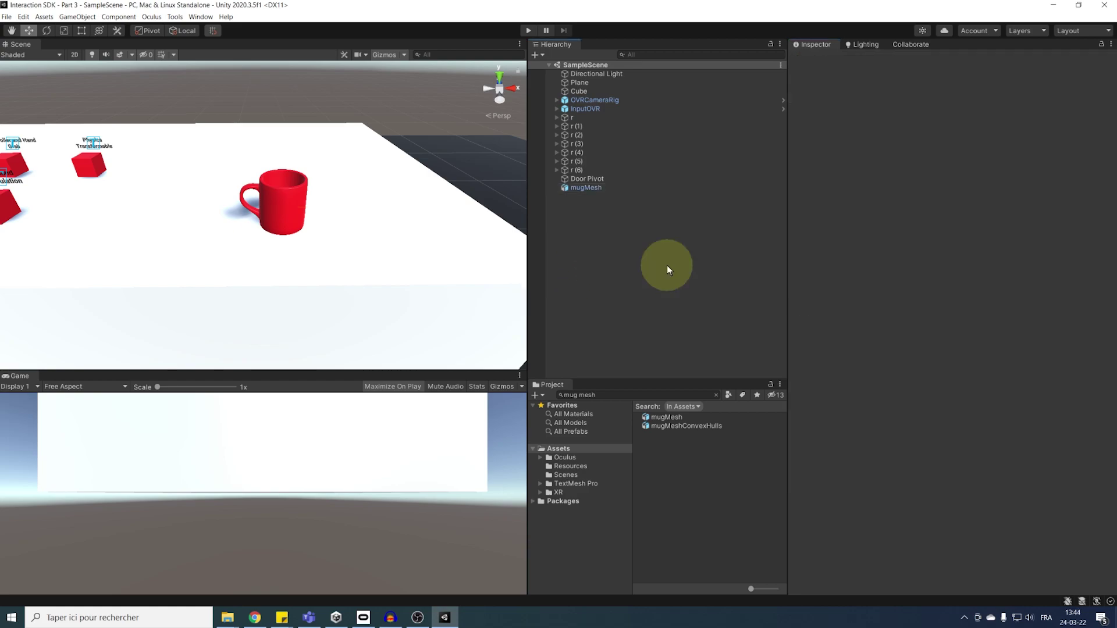
{"action": "right_click", "coordinate": [577, 213]}
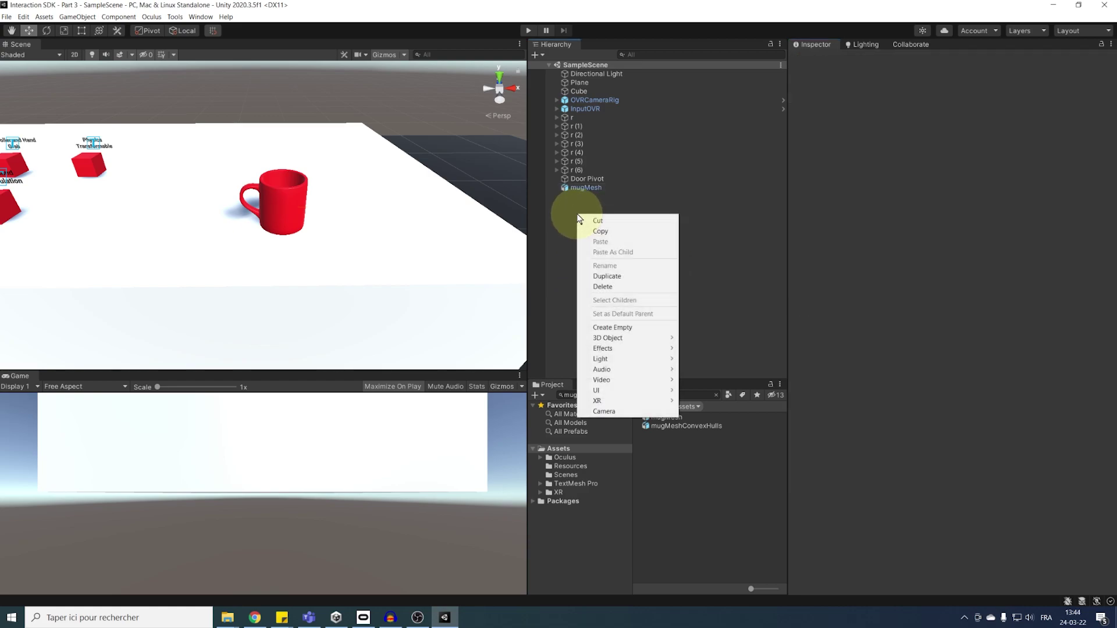
{"action": "left_click", "coordinate": [625, 329]}
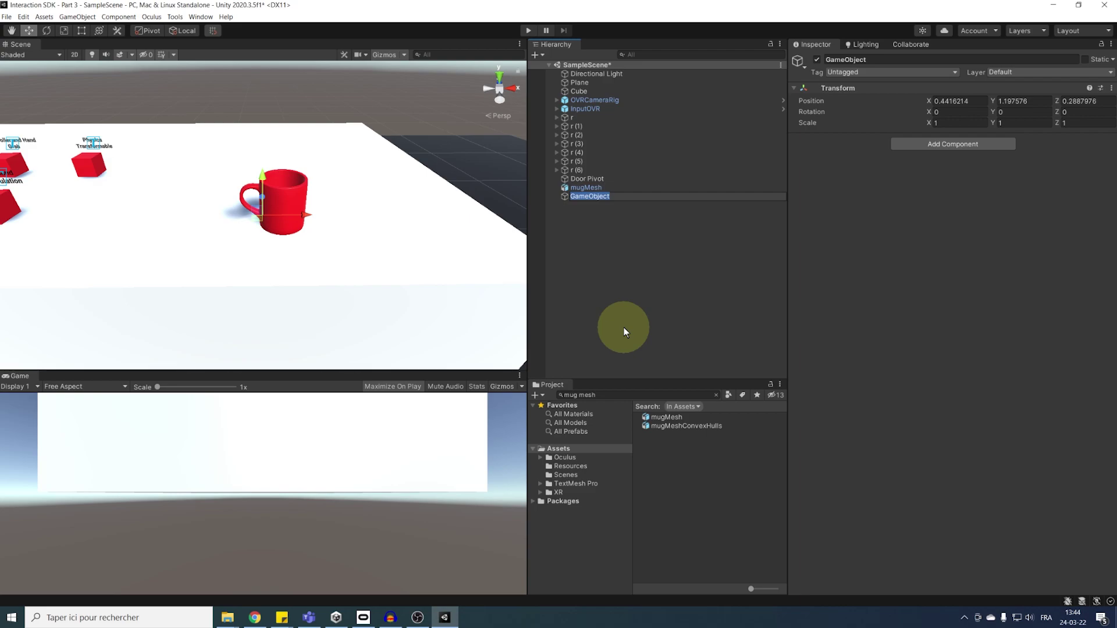
{"action": "type", "text": "Hand Pose Recorder"}
{"action": "key", "text": "Return"}
Step: Add the Hand Pose Recorder script component to the new object
{"action": "left_click", "coordinate": [953, 144]}
{"action": "type", "text": "Hand Pose"}
{"action": "key", "text": "BackSpace"}
{"action": "key", "text": "BackSpace"}
{"action": "key", "text": "BackSpace"}
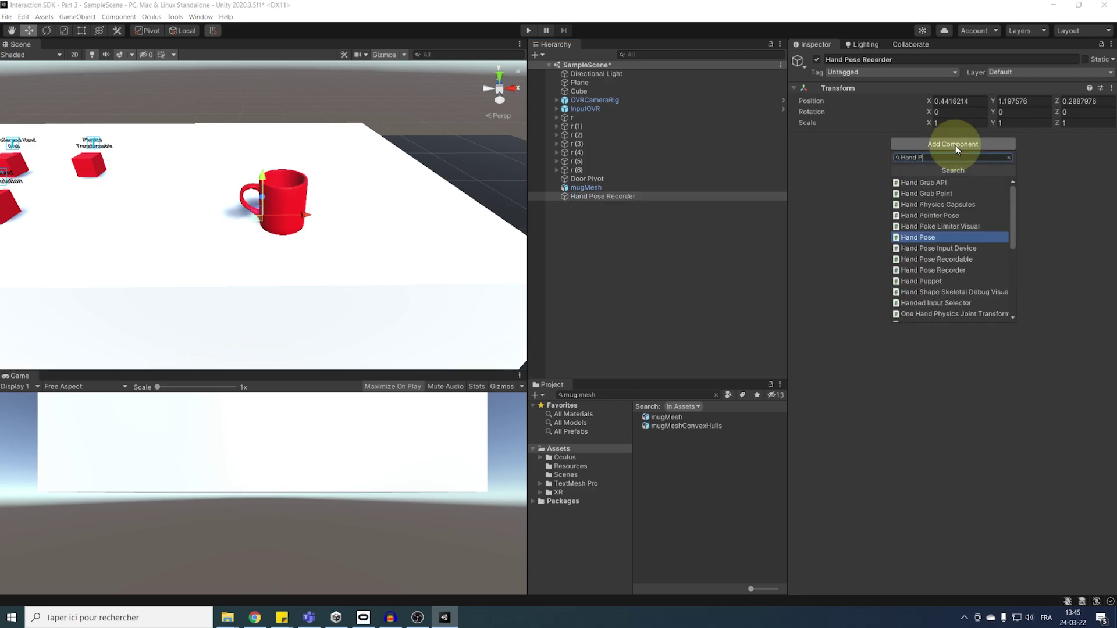
{"action": "type", "text": "ose Recor"}
{"action": "key", "text": "Down"}
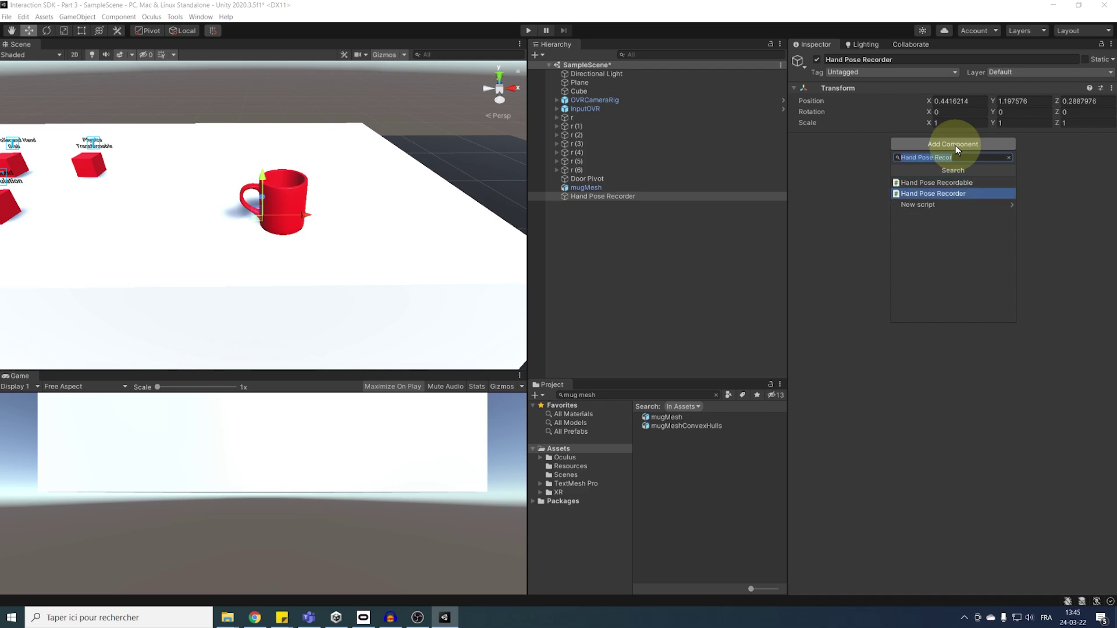
{"action": "key", "text": "Return"}
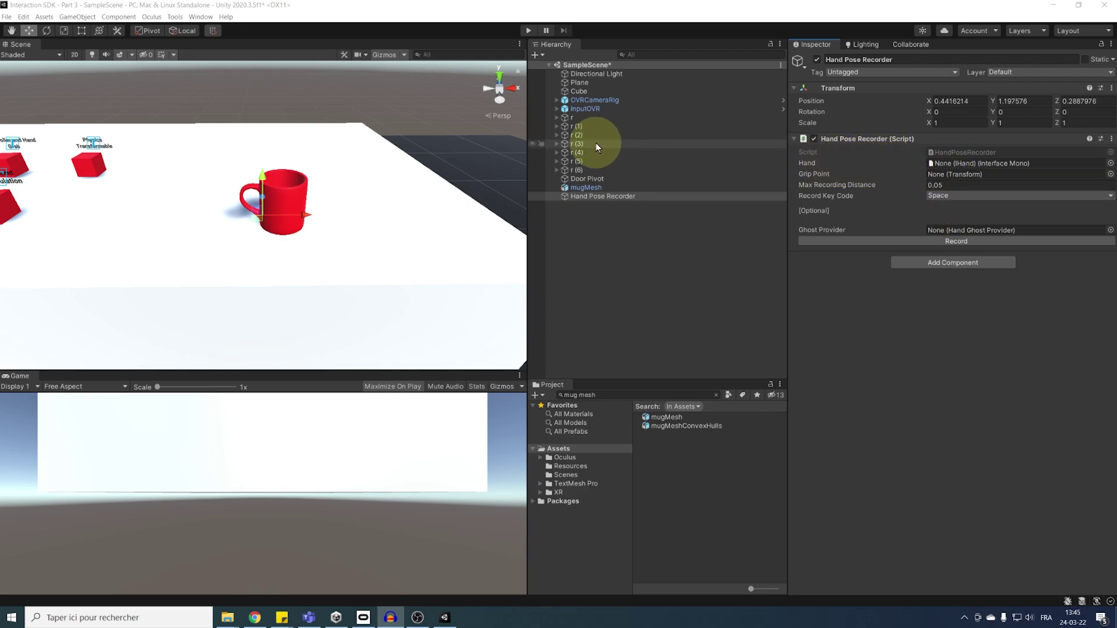
Step: Assign InputOVR's RightHand as the recorder's Hand and mugMesh as its Grip Point
{"action": "left_click", "coordinate": [557, 108]}
{"action": "left_click", "coordinate": [563, 126]}
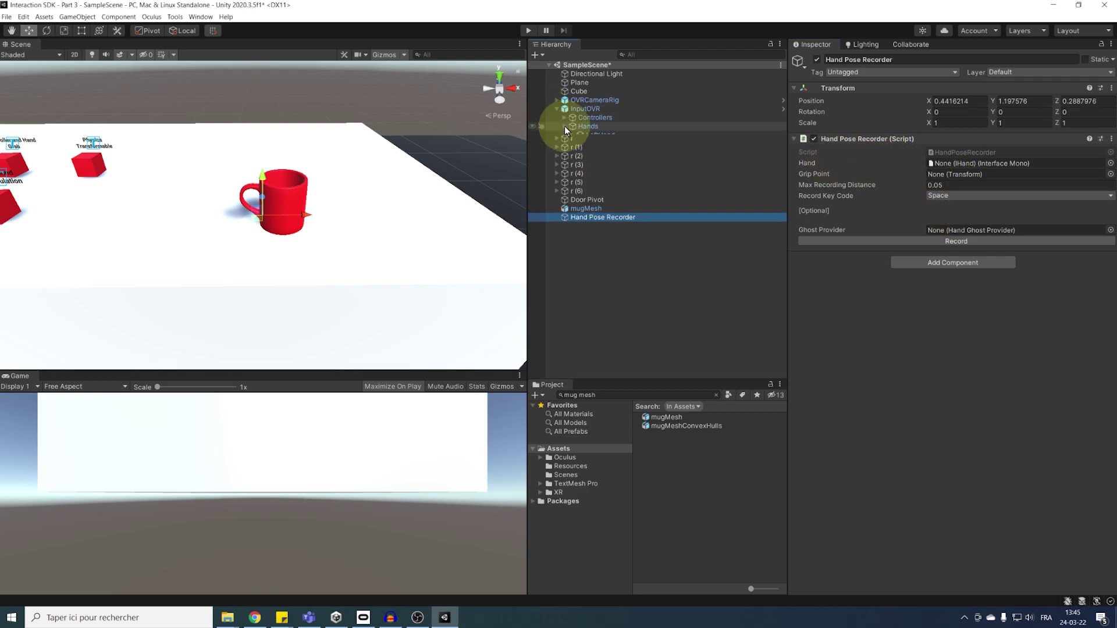
{"action": "left_click", "coordinate": [581, 144]}
{"action": "left_click_drag", "start_coordinate": [582, 144], "coordinate": [936, 167]}
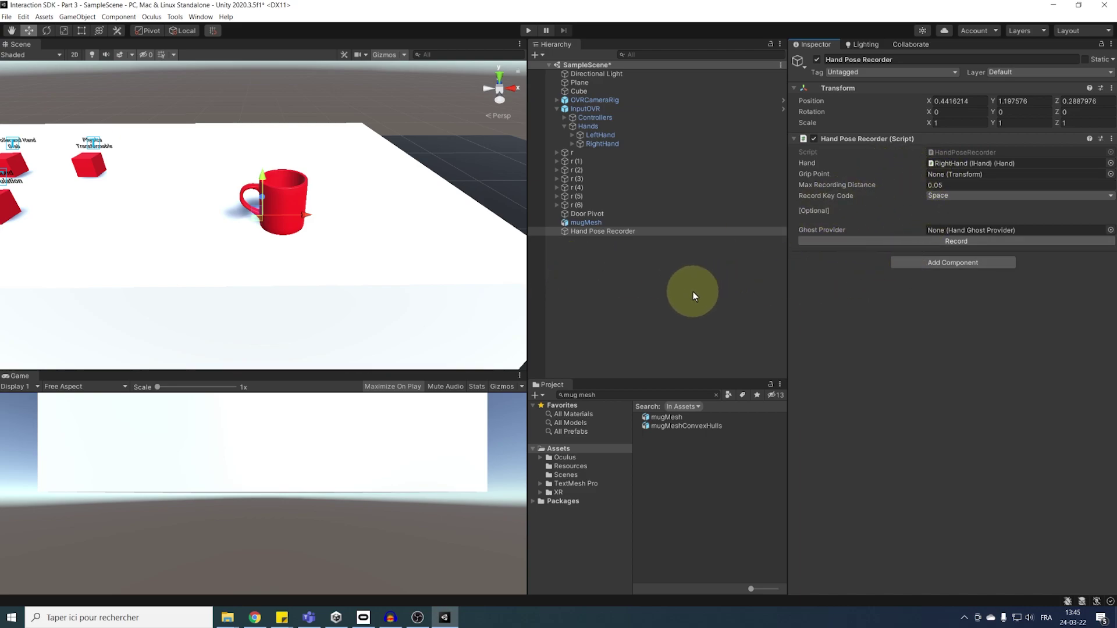
{"action": "left_click", "coordinate": [585, 222]}
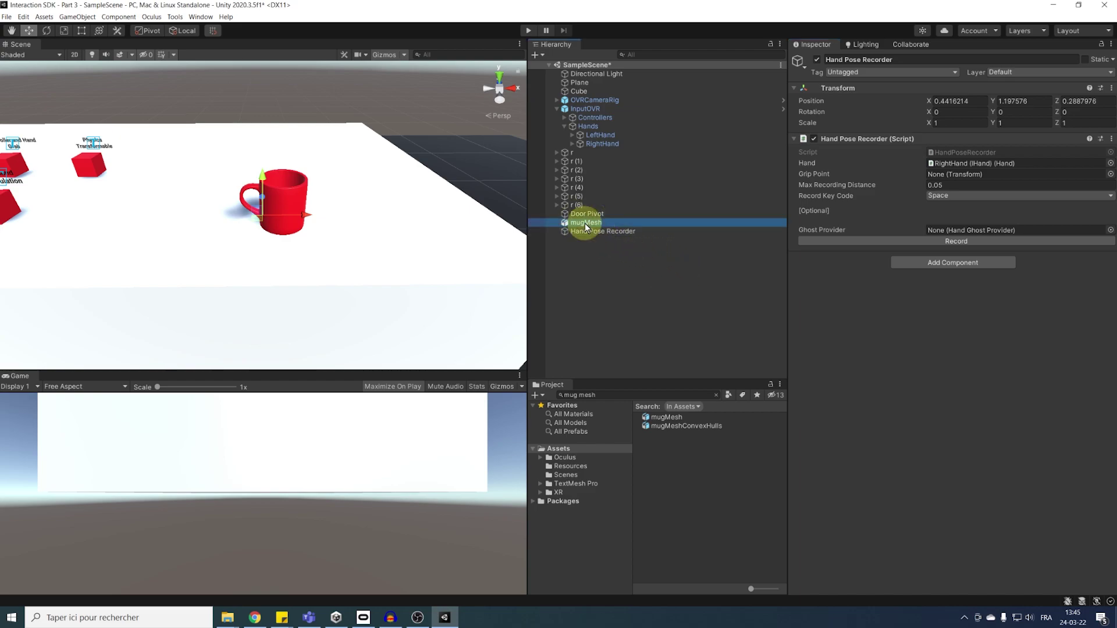
{"action": "left_click_drag", "start_coordinate": [585, 222], "coordinate": [942, 175]}
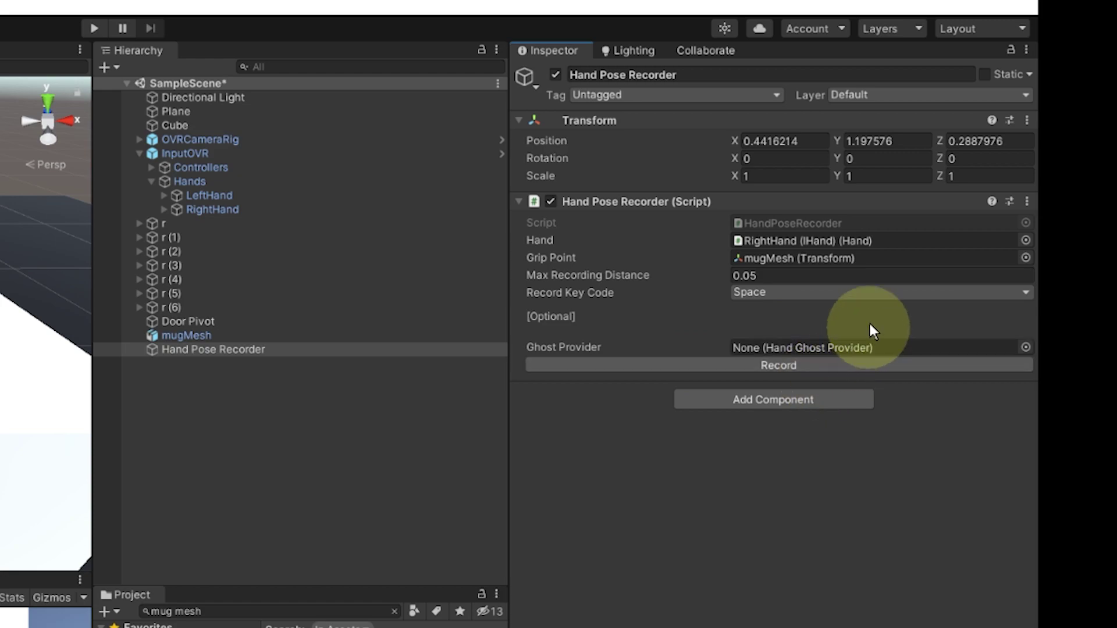
Step: Keep Space as record key, choose GhostProvider as ghost provider, and save the scene
{"action": "left_click", "coordinate": [754, 292]}
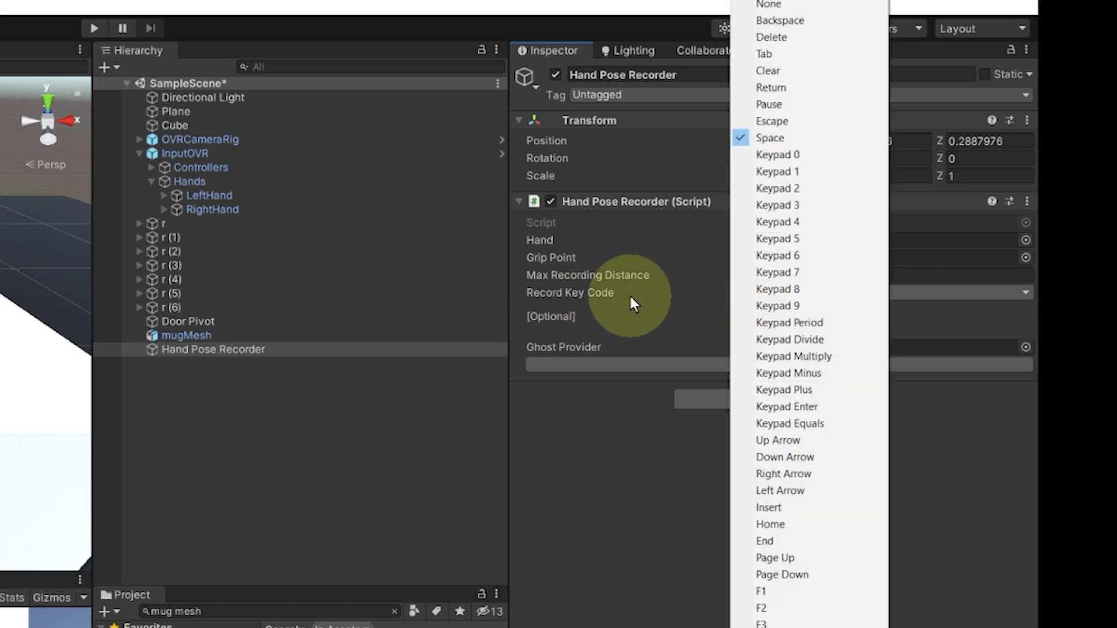
{"action": "left_click", "coordinate": [629, 294]}
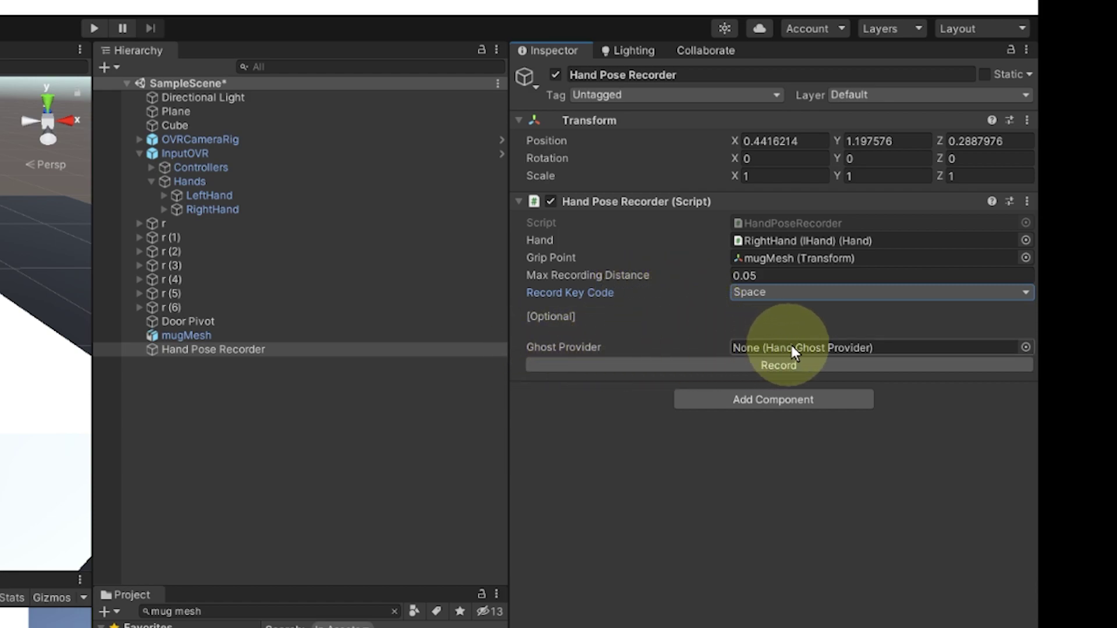
{"action": "left_click", "coordinate": [1025, 347]}
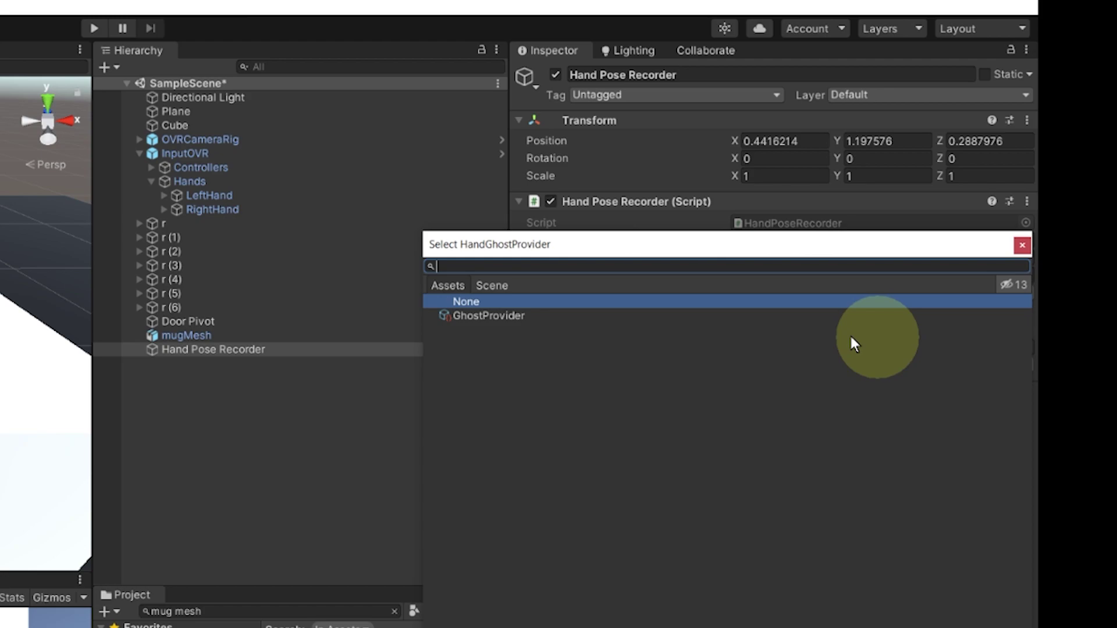
{"action": "double_click", "coordinate": [489, 315]}
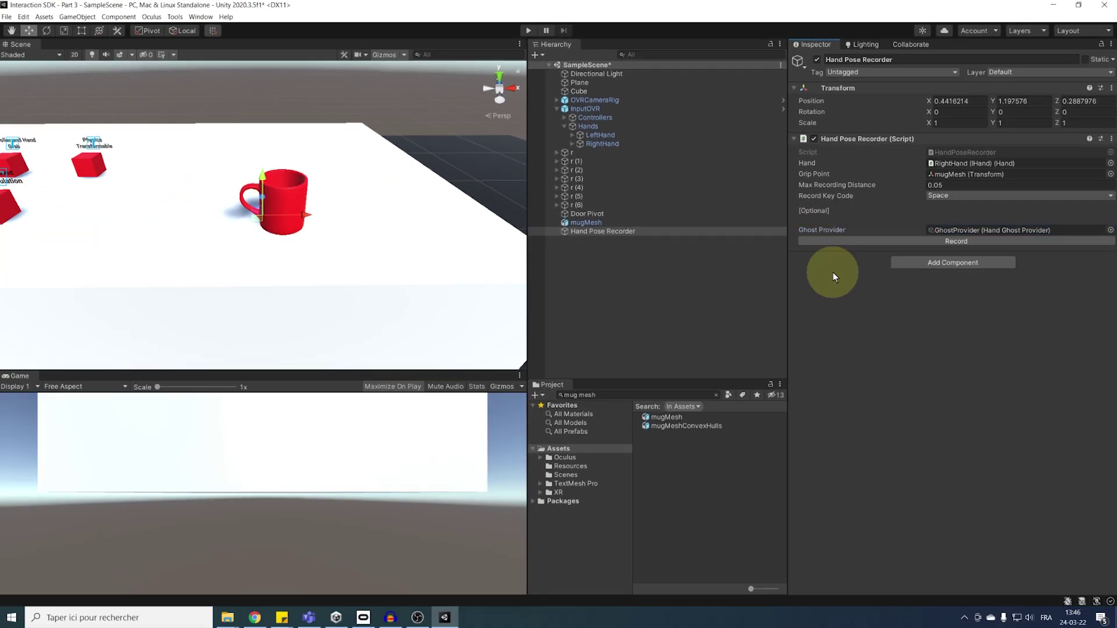
{"action": "key", "text": "ctrl+s"}
{"action": "left_click_drag", "start_coordinate": [279, 192], "coordinate": [243, 147], "text": "alt"}
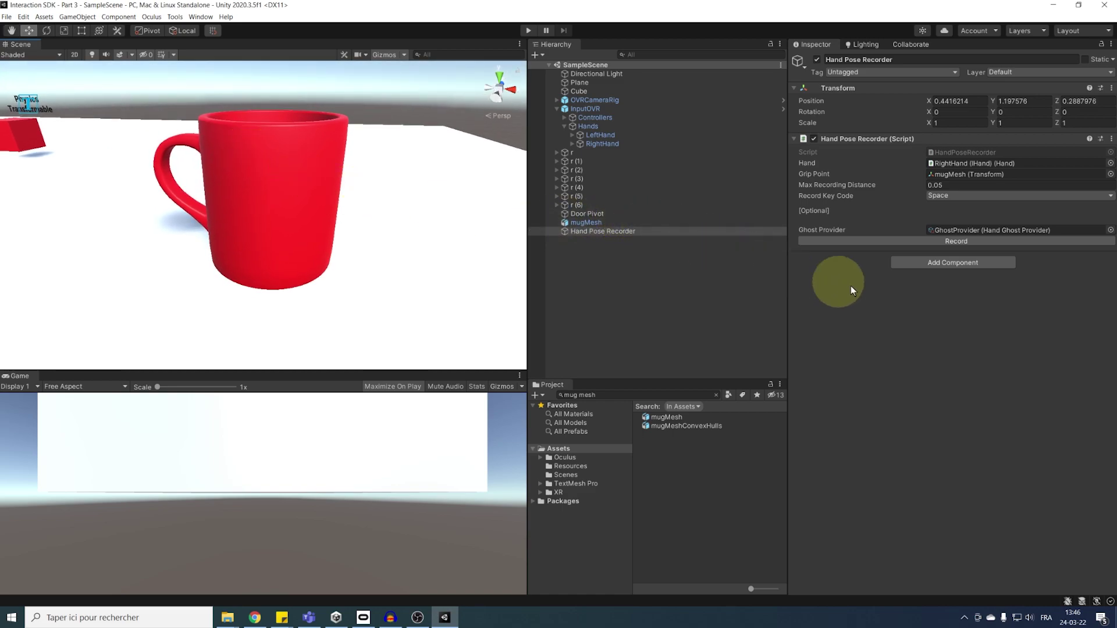
Step: Add the Hand Pose Recordable script to mugMesh and collapse its Rigidbody panel
{"action": "left_click", "coordinate": [585, 224]}
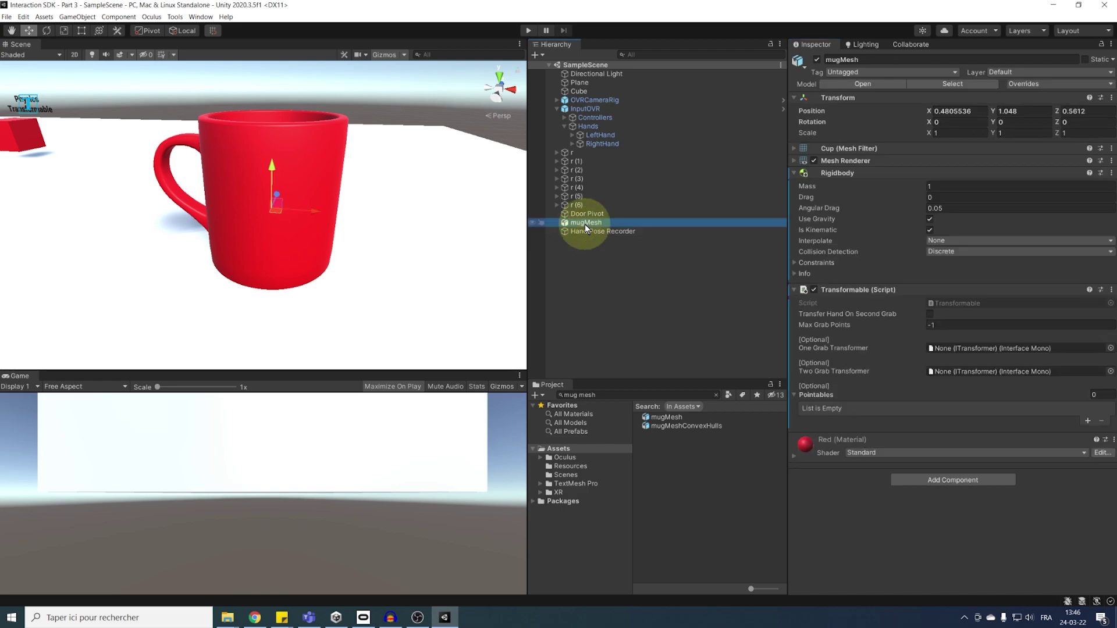
{"action": "left_click", "coordinate": [922, 476]}
{"action": "type", "text": "Hand Pose Reco"}
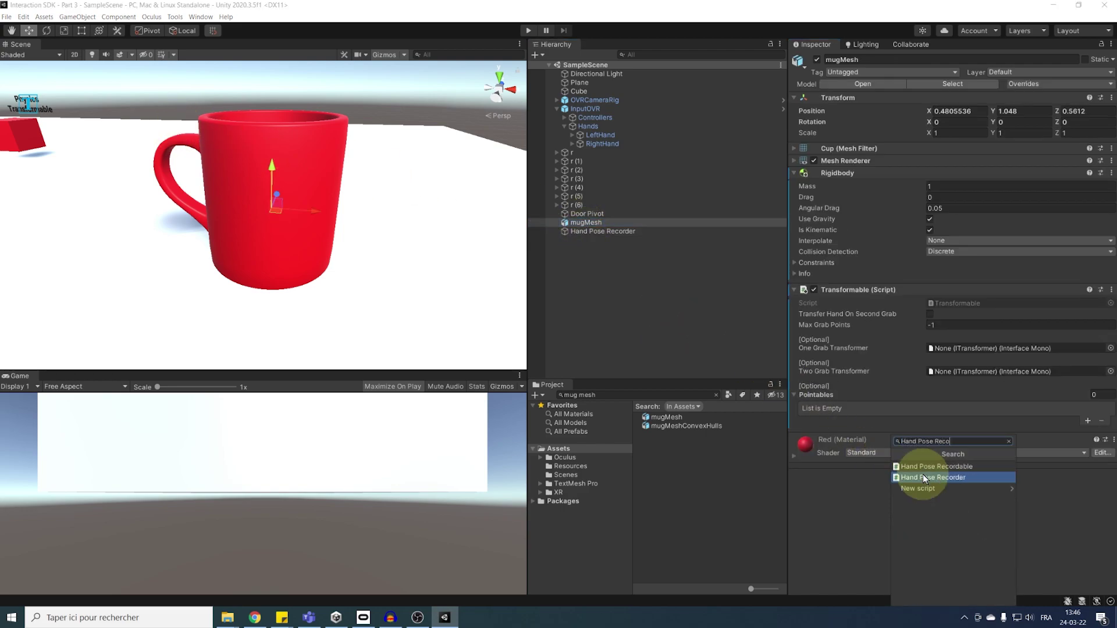
{"action": "left_click", "coordinate": [923, 474]}
{"action": "left_click", "coordinate": [807, 173]}
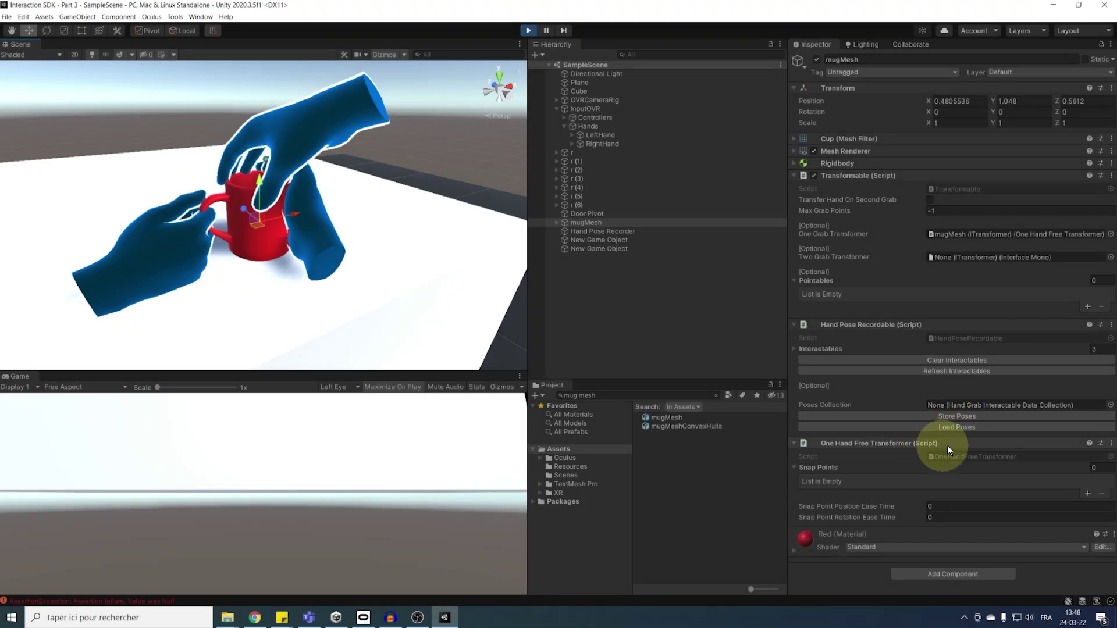
Step: Store the recorded poses and ping the mugMesh_HandGrabCollection asset
{"action": "left_click", "coordinate": [955, 416]}
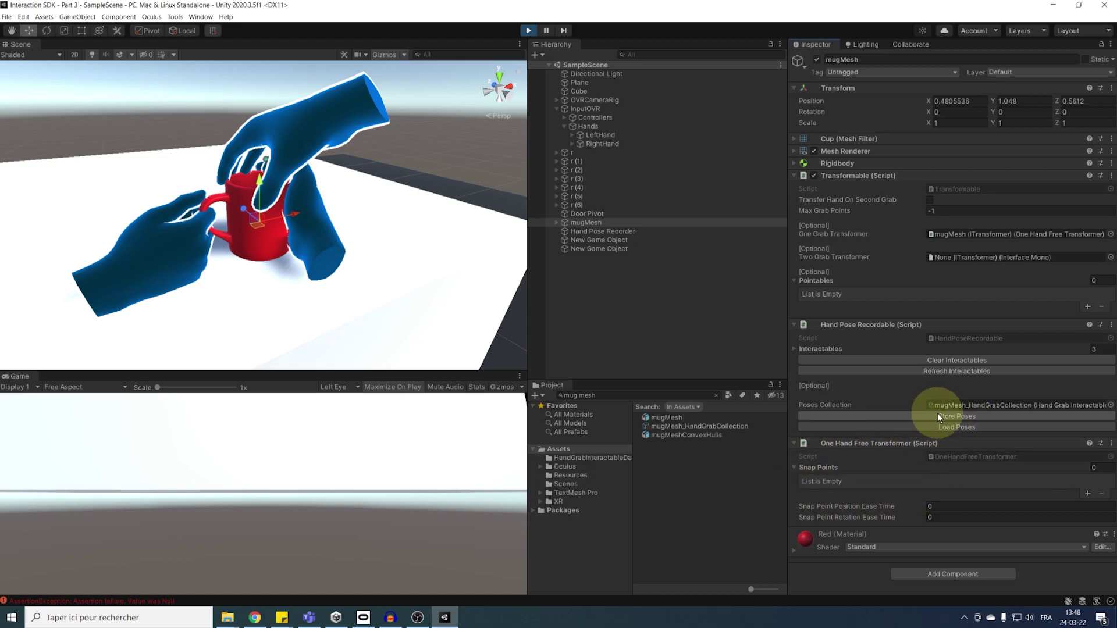
{"action": "left_click", "coordinate": [944, 405]}
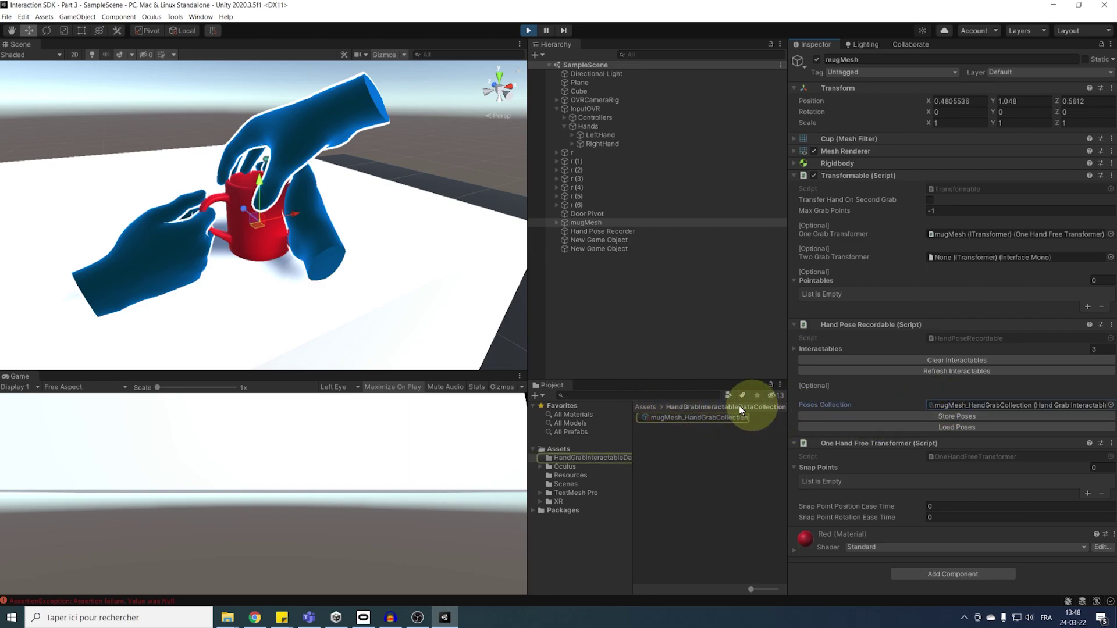
Step: Exit play mode, link mugMesh_HandGrabCollection as Poses Collection, and load the poses
{"action": "key", "text": "ctrl+p"}
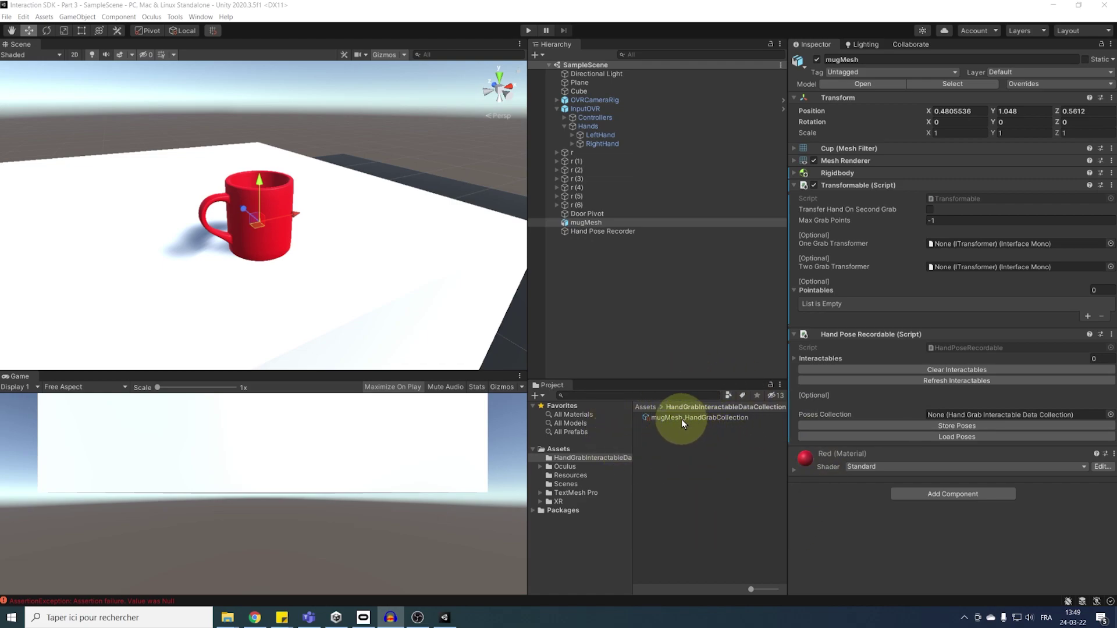
{"action": "left_click_drag", "start_coordinate": [682, 418], "coordinate": [991, 418]}
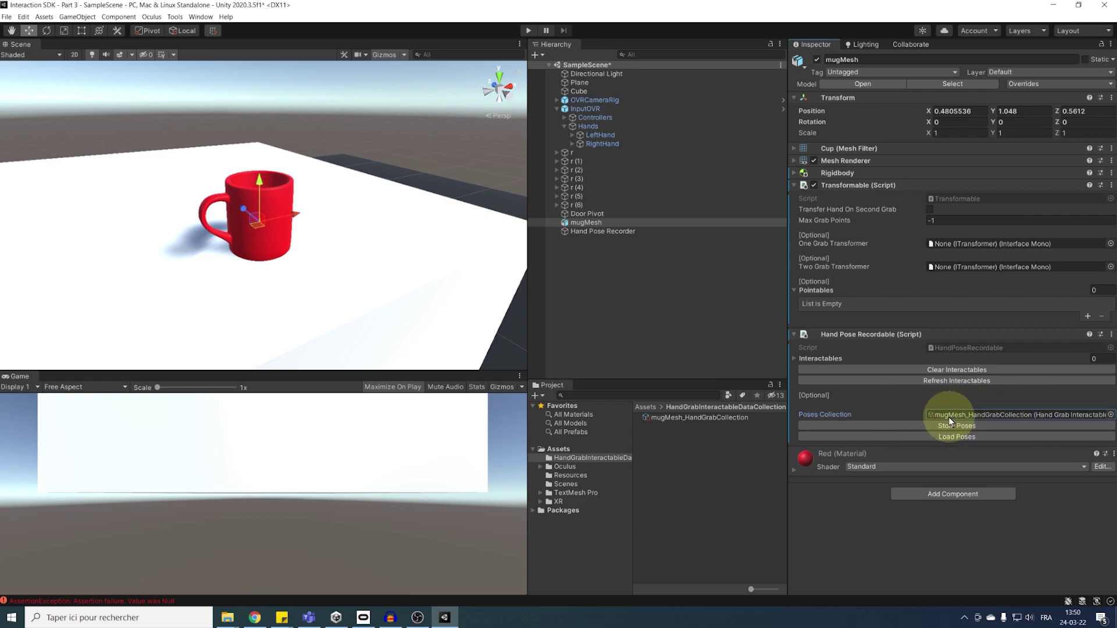
{"action": "left_click", "coordinate": [945, 435]}
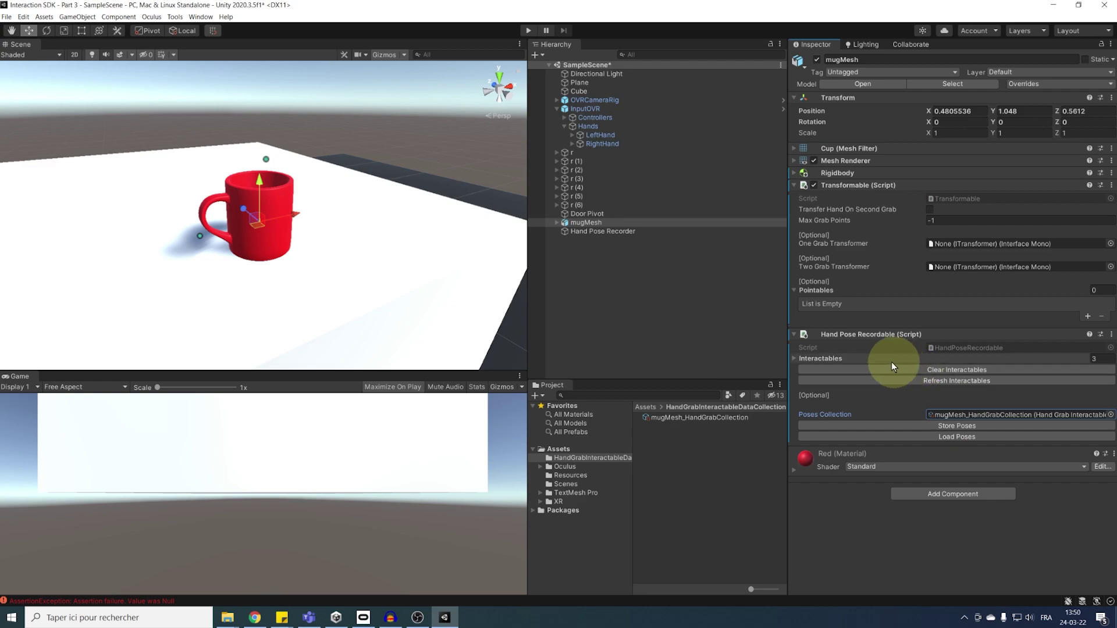
{"action": "left_click", "coordinate": [811, 358]}
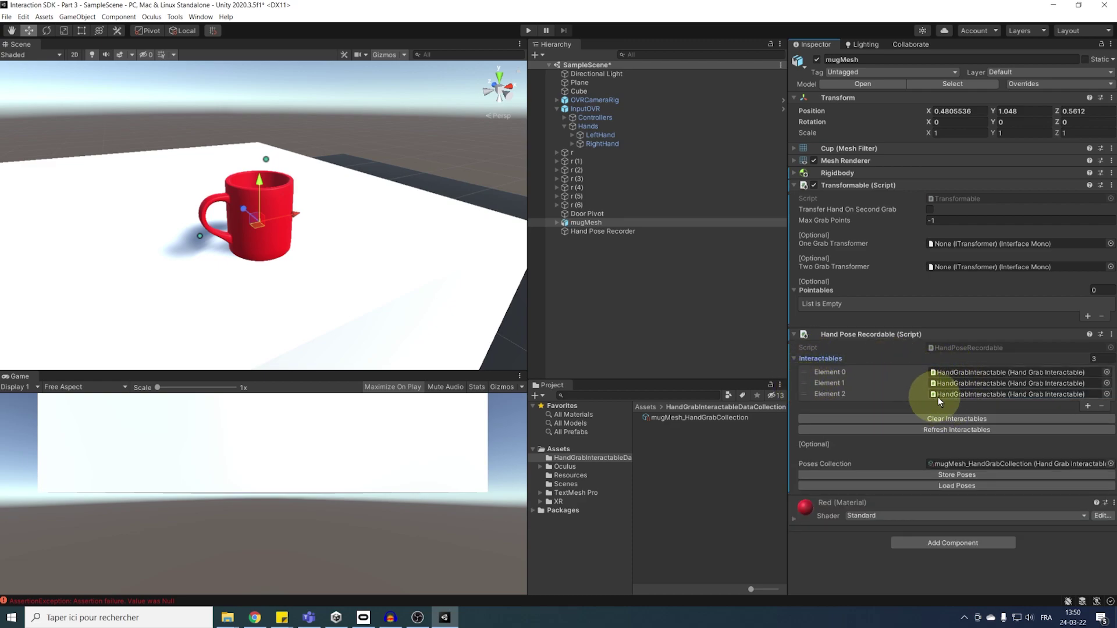
Step: Preview each of the three recorded grab poses, then disable the Hand Pose Recorder
{"action": "left_click", "coordinate": [556, 222]}
{"action": "left_click", "coordinate": [594, 232]}
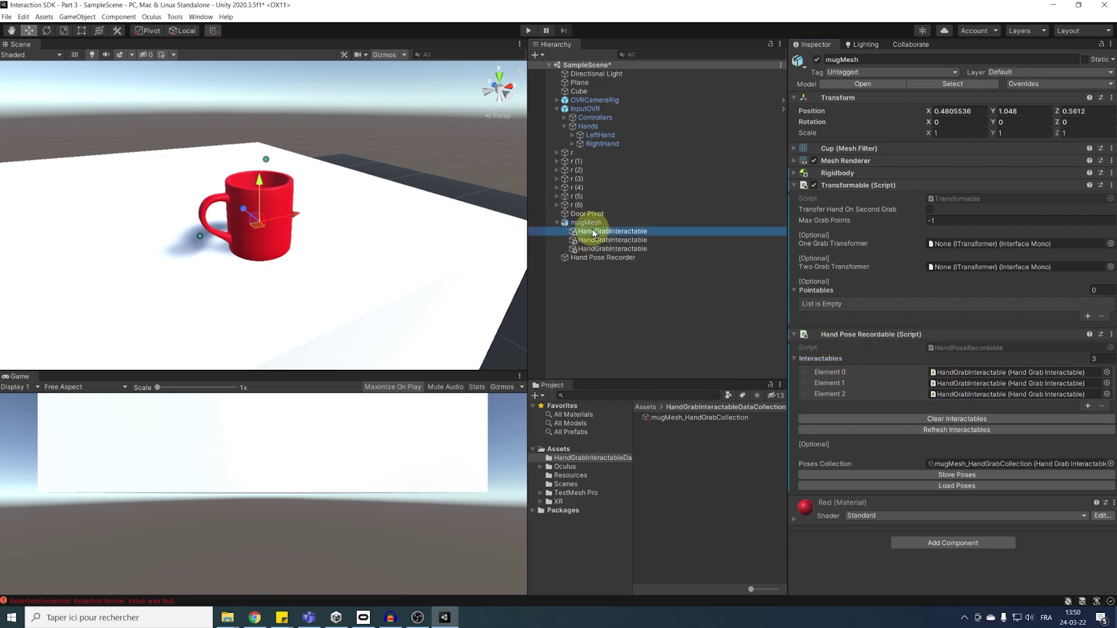
{"action": "left_click", "coordinate": [592, 239]}
{"action": "left_click", "coordinate": [592, 248]}
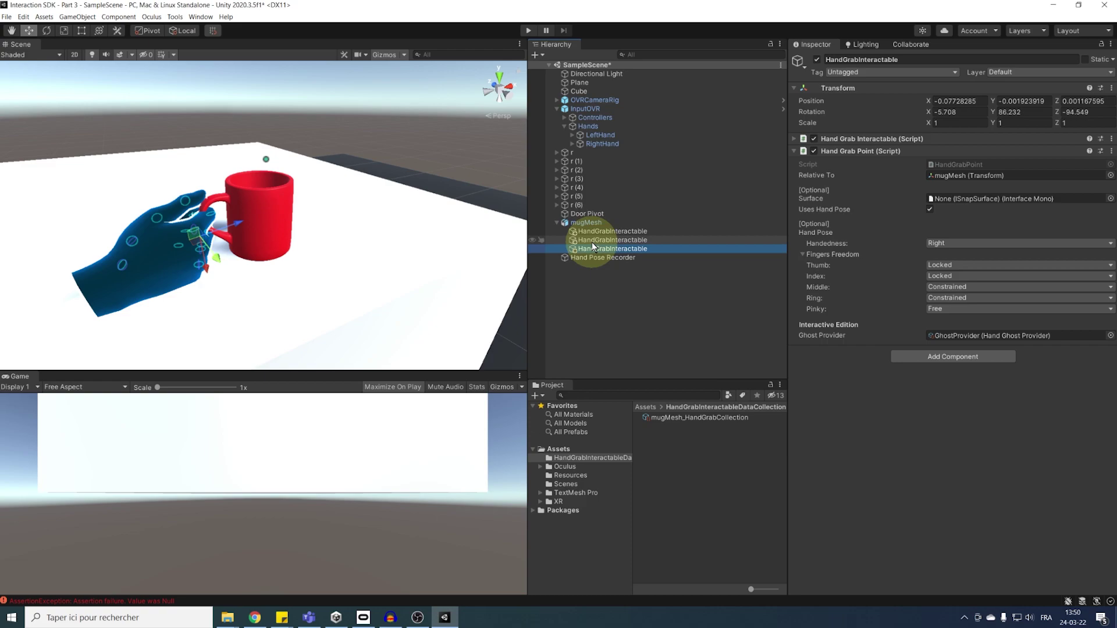
{"action": "left_click", "coordinate": [592, 239]}
{"action": "left_click", "coordinate": [592, 232]}
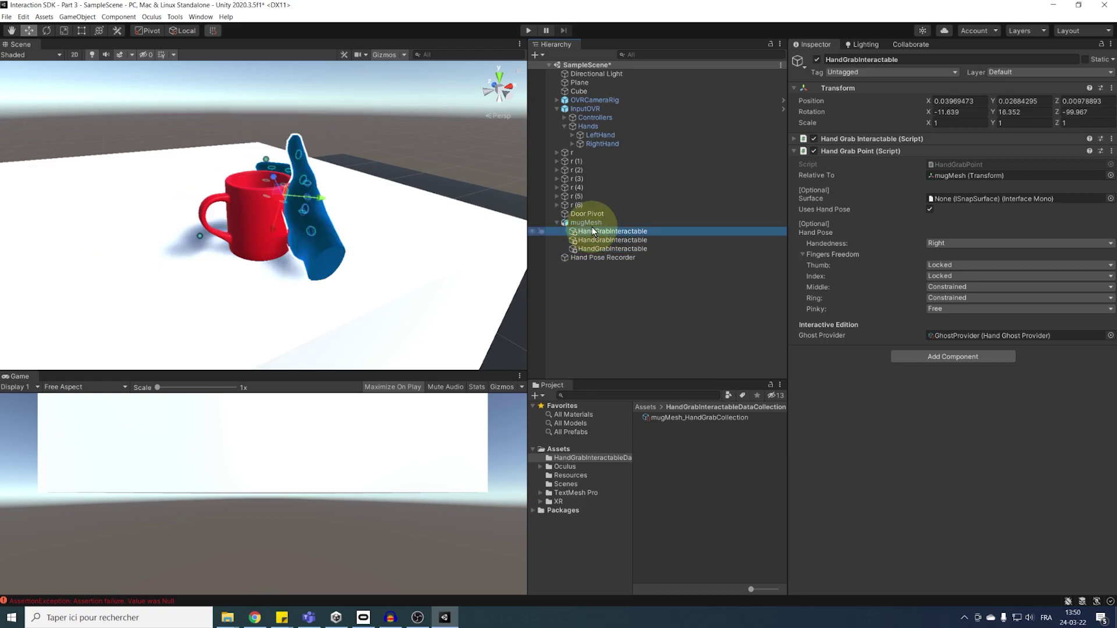
{"action": "left_click", "coordinate": [592, 240]}
{"action": "left_click", "coordinate": [592, 248]}
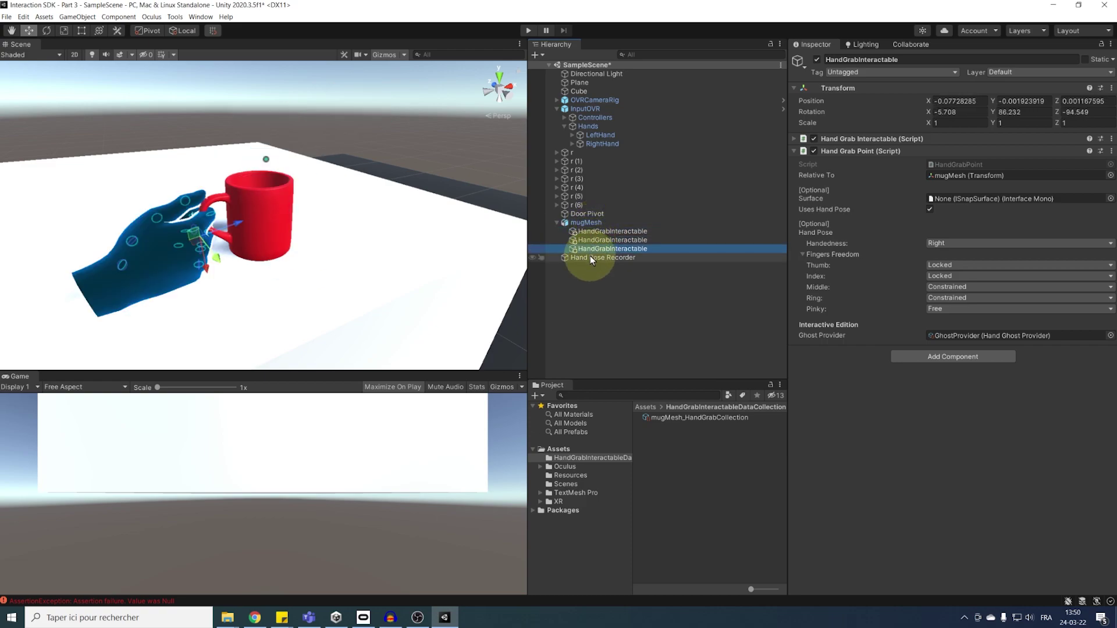
{"action": "left_click", "coordinate": [591, 258]}
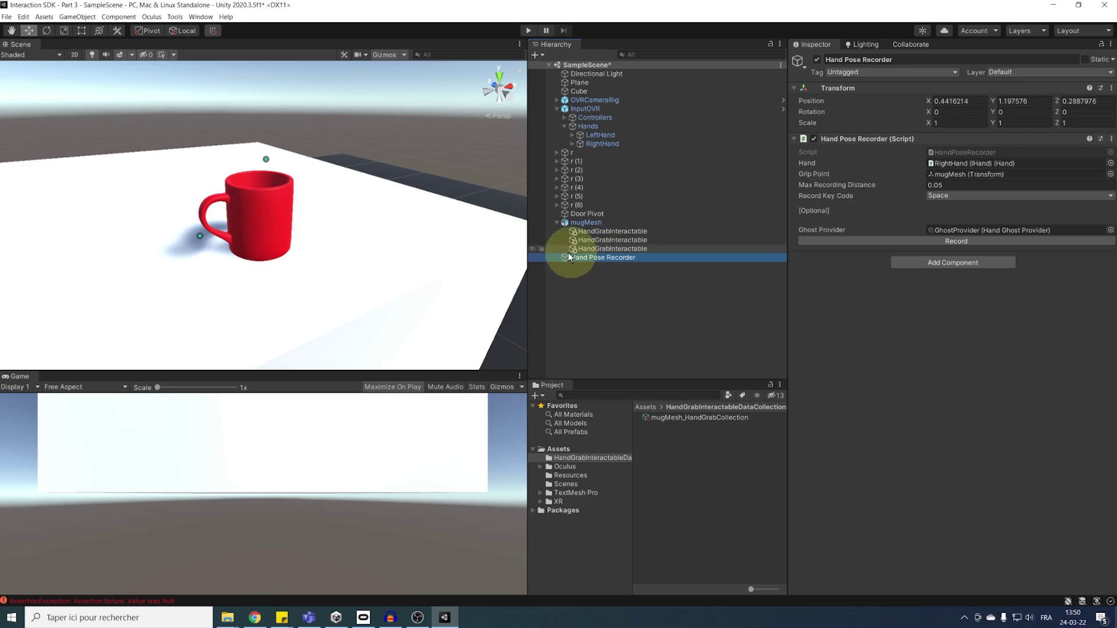
{"action": "left_click", "coordinate": [817, 59]}
Step: Compare the three grab poses on the mug and select the upright side grab
{"action": "middle_click_drag", "start_coordinate": [311, 185], "coordinate": [261, 232]}
{"action": "left_click_drag", "start_coordinate": [262, 231], "coordinate": [291, 221], "text": "alt"}
{"action": "left_click", "coordinate": [622, 232]}
{"action": "double_click", "coordinate": [613, 239]}
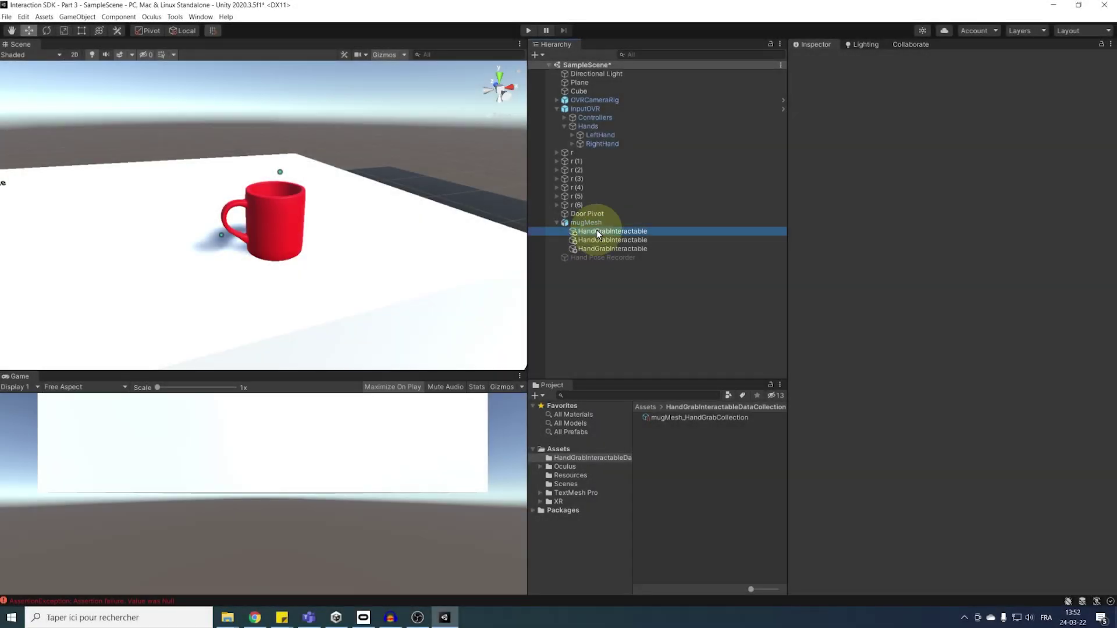
{"action": "left_click", "coordinate": [599, 239]}
{"action": "left_click", "coordinate": [602, 246]}
{"action": "left_click", "coordinate": [608, 241]}
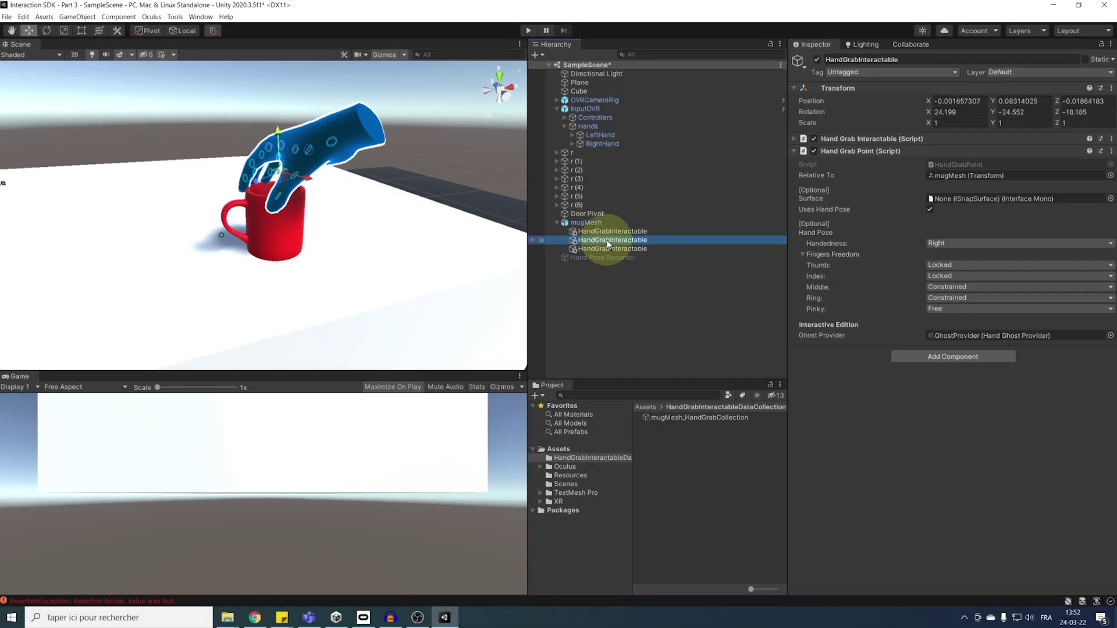
{"action": "left_click", "coordinate": [605, 232]}
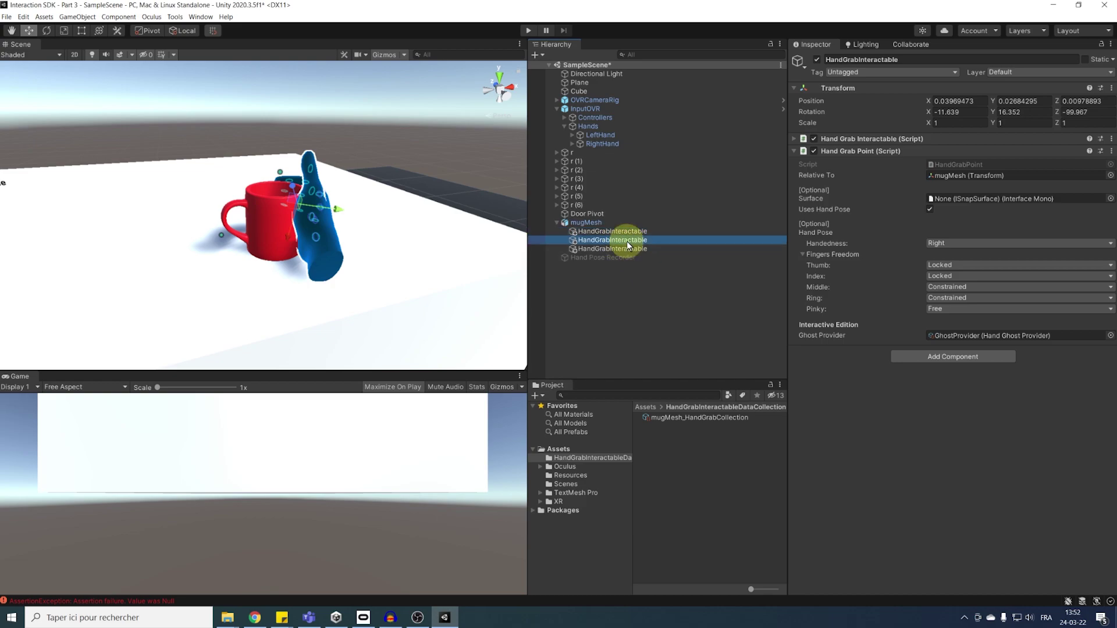
{"action": "left_click", "coordinate": [613, 248]}
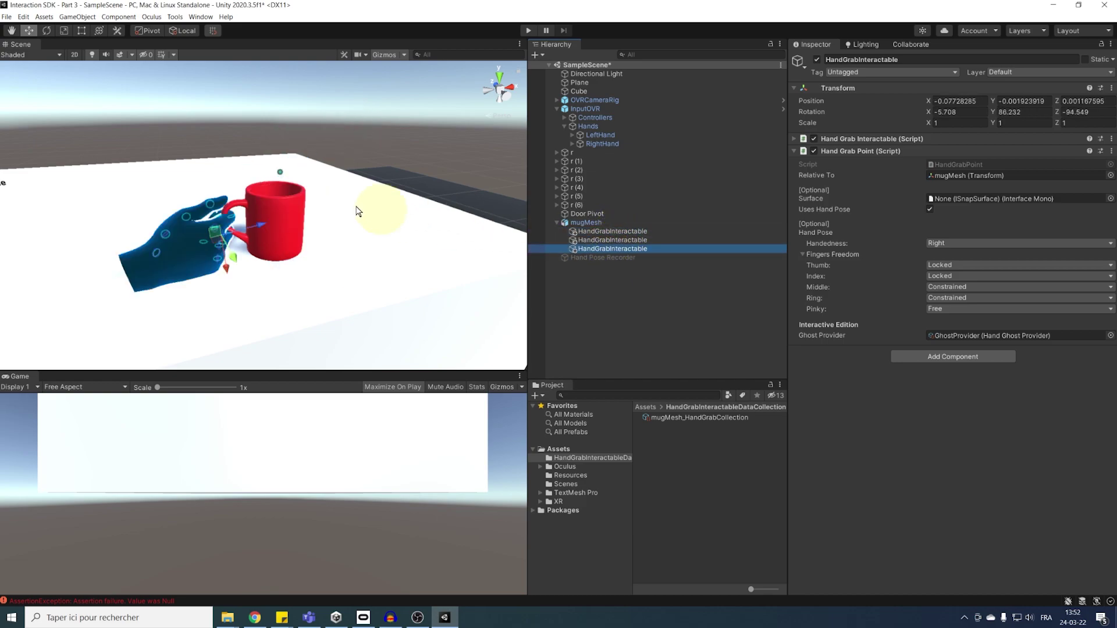
{"action": "left_click", "coordinate": [612, 239]}
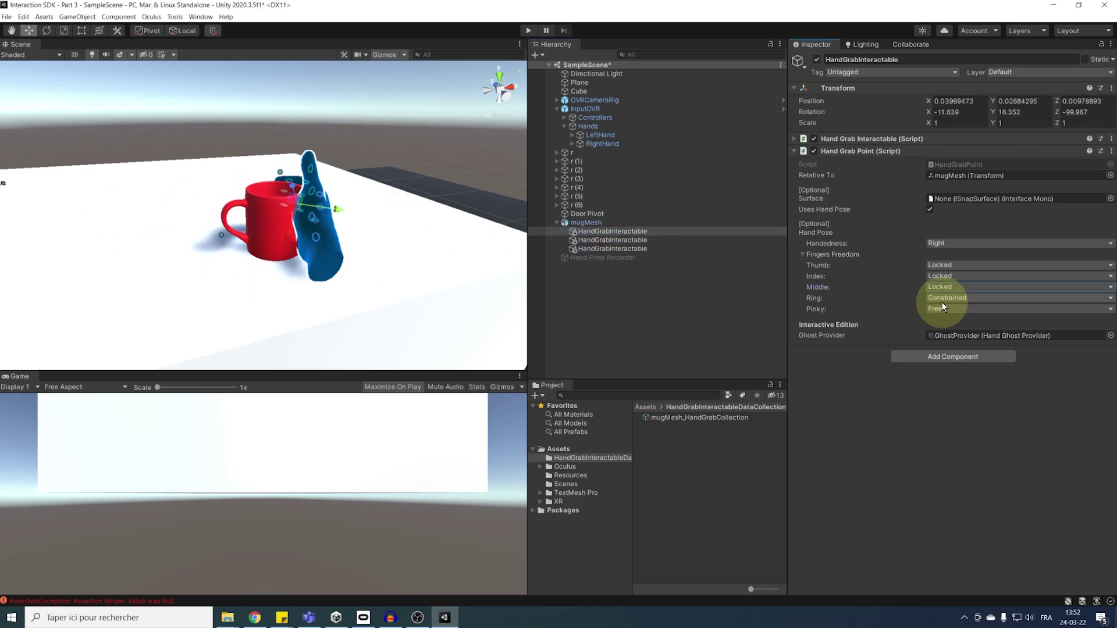
Step: Set the pose's middle finger freedom to Locked and keep Handedness on Right
{"action": "left_click", "coordinate": [959, 287]}
{"action": "left_click", "coordinate": [959, 320]}
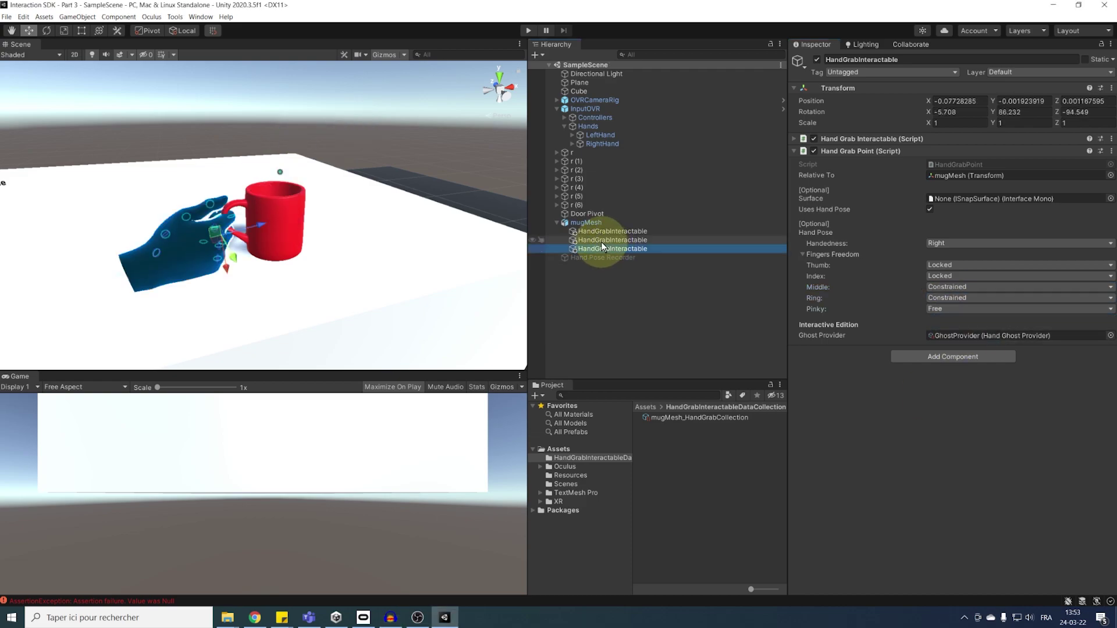
{"action": "left_click", "coordinate": [599, 232]}
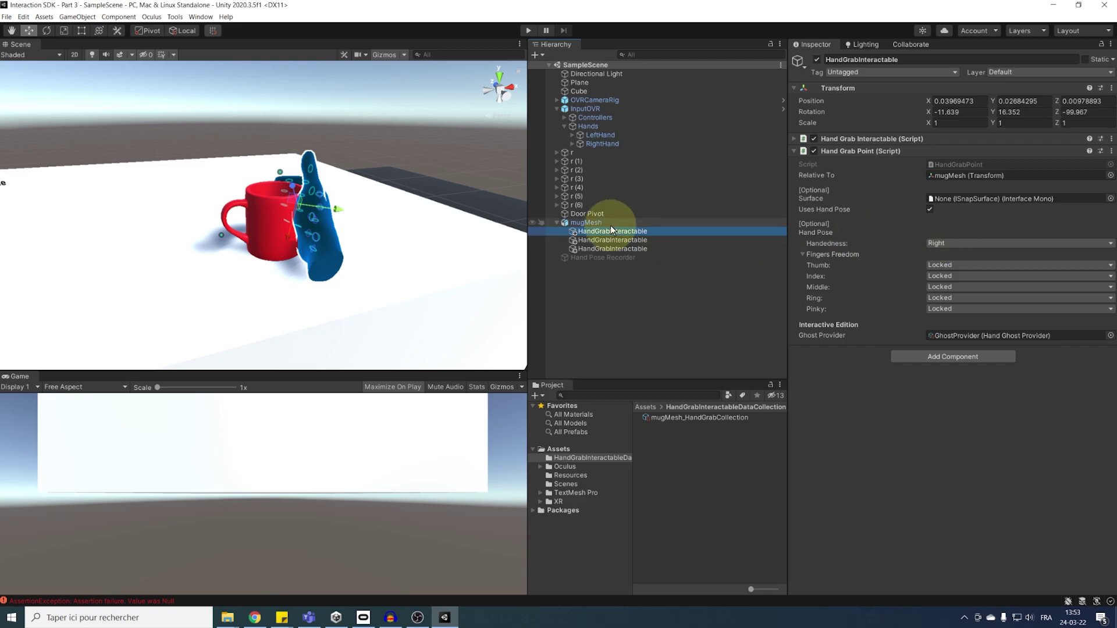
{"action": "left_click", "coordinate": [929, 241]}
{"action": "left_click", "coordinate": [848, 382]}
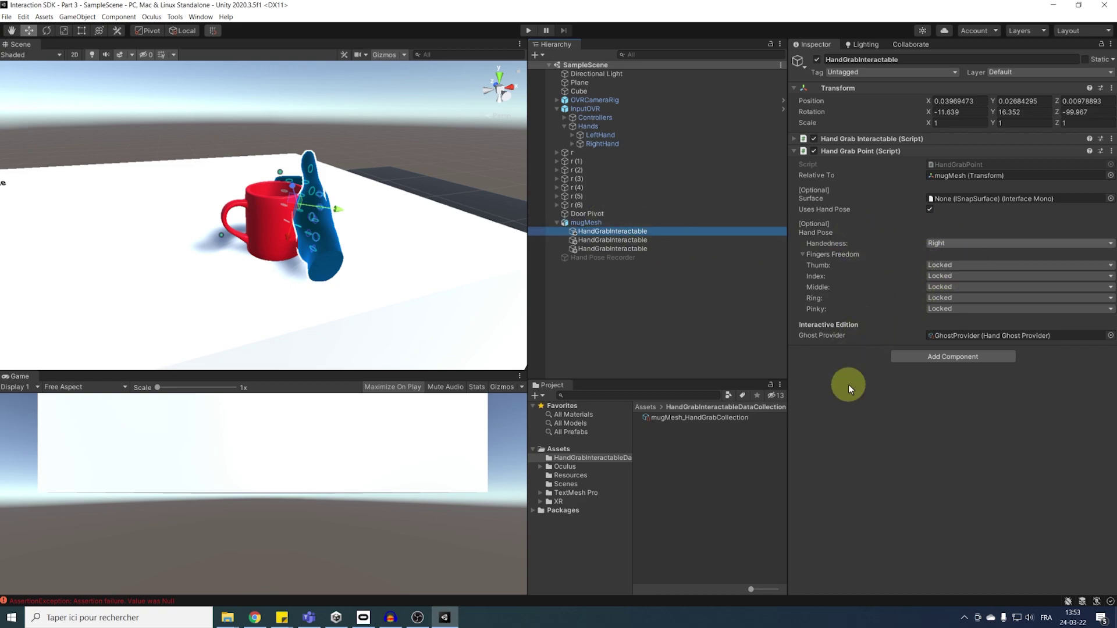
Step: Create a mirrored left-hand copy of the first right-hand grab pose
{"action": "left_click", "coordinate": [795, 140]}
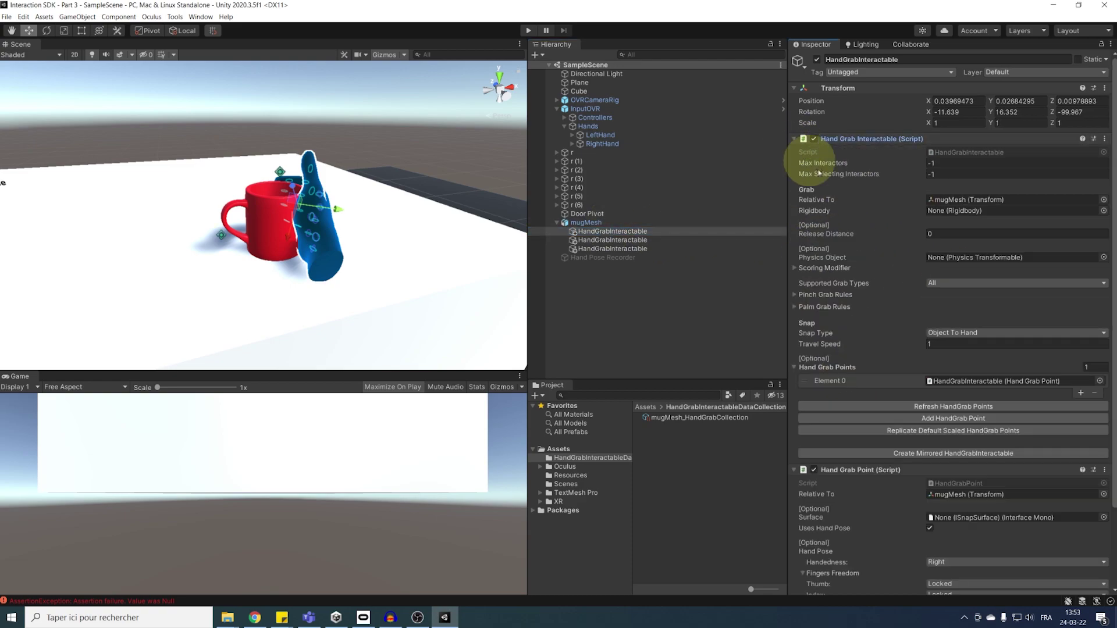
{"action": "scroll", "coordinate": [899, 366], "scroll_direction": "down", "scroll_amount": 3}
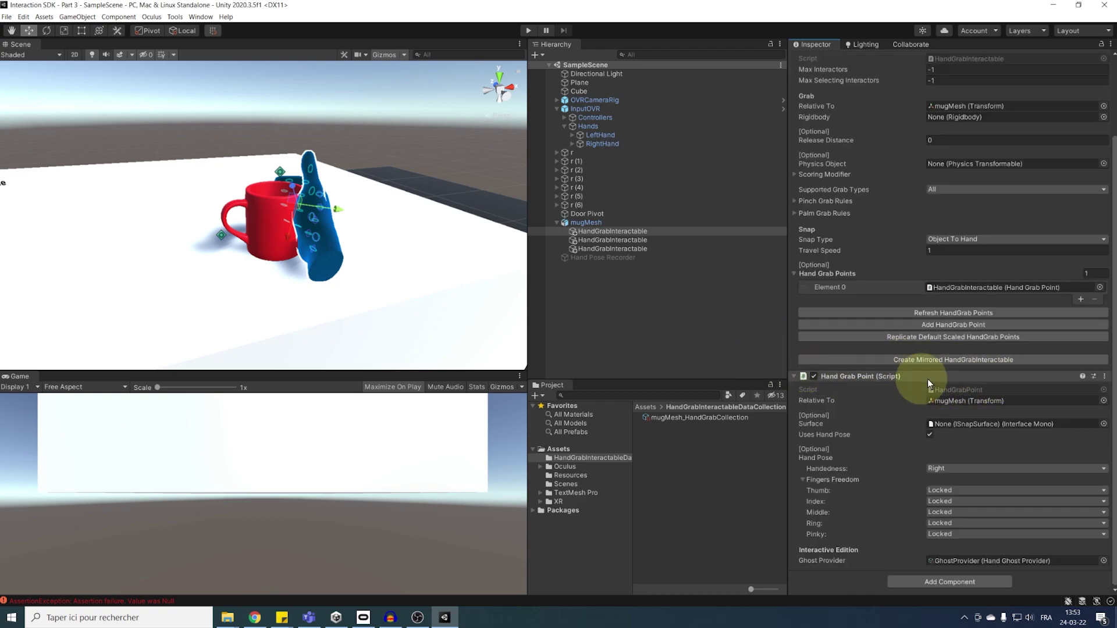
{"action": "left_click", "coordinate": [601, 240]}
{"action": "left_click", "coordinate": [602, 233]}
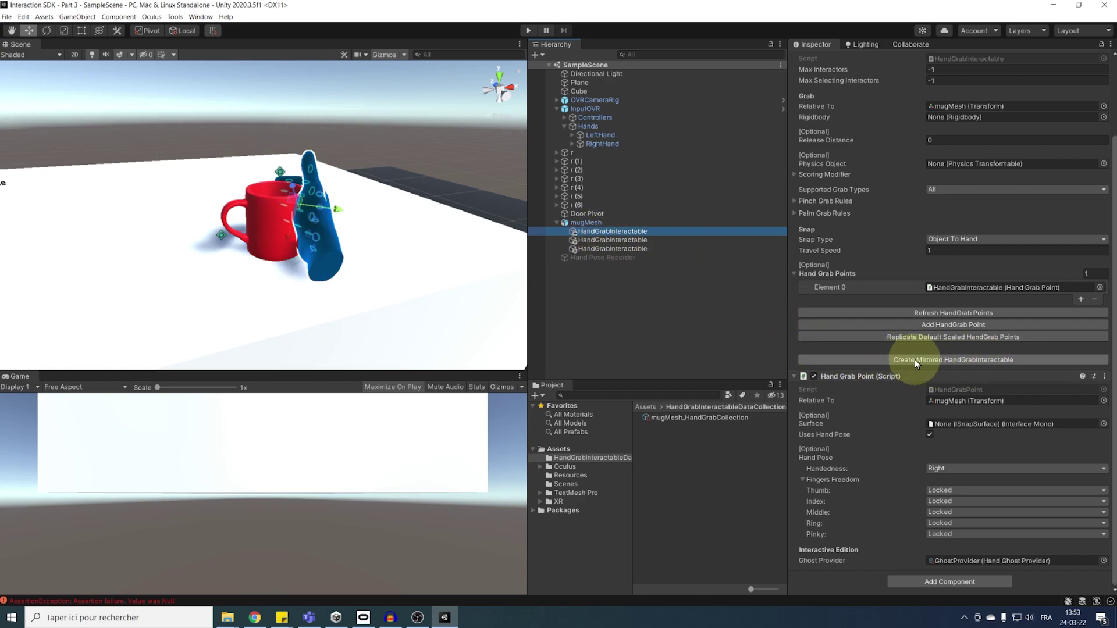
{"action": "left_click", "coordinate": [962, 361]}
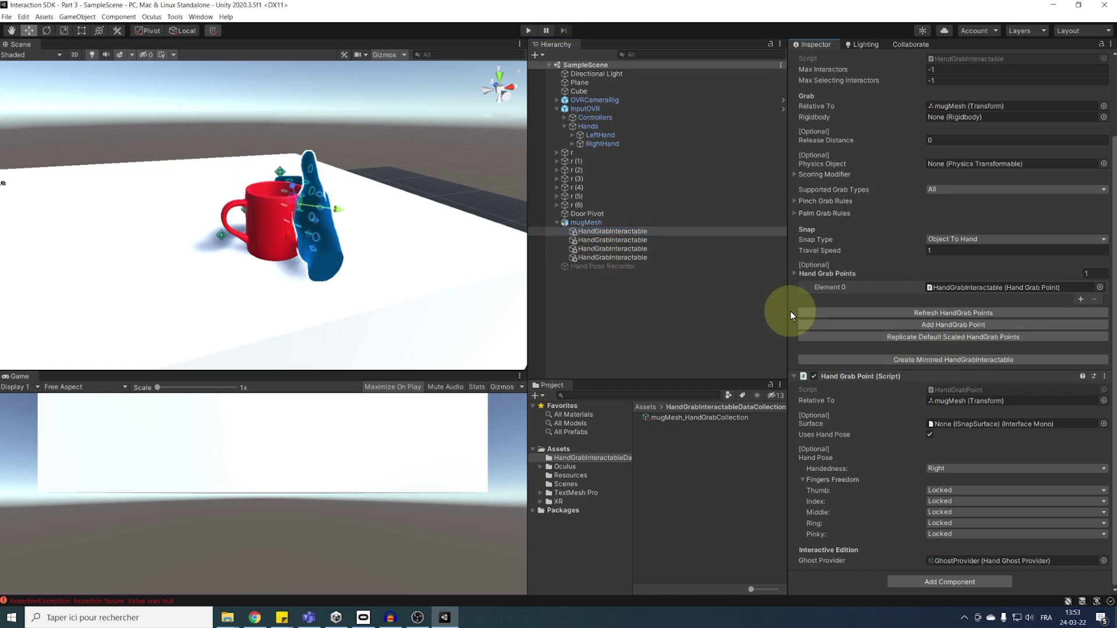
{"action": "left_click", "coordinate": [641, 256]}
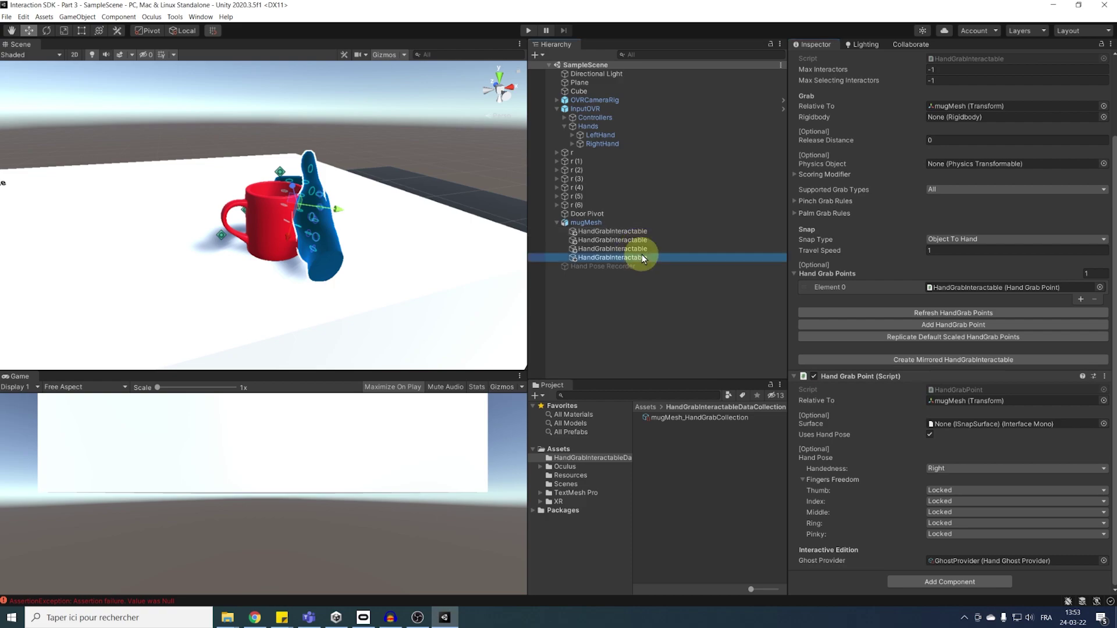
{"action": "left_click", "coordinate": [614, 231]}
Step: Mirror the remaining right-hand grab poses into left-hand copies as well
{"action": "left_click", "coordinate": [613, 256]}
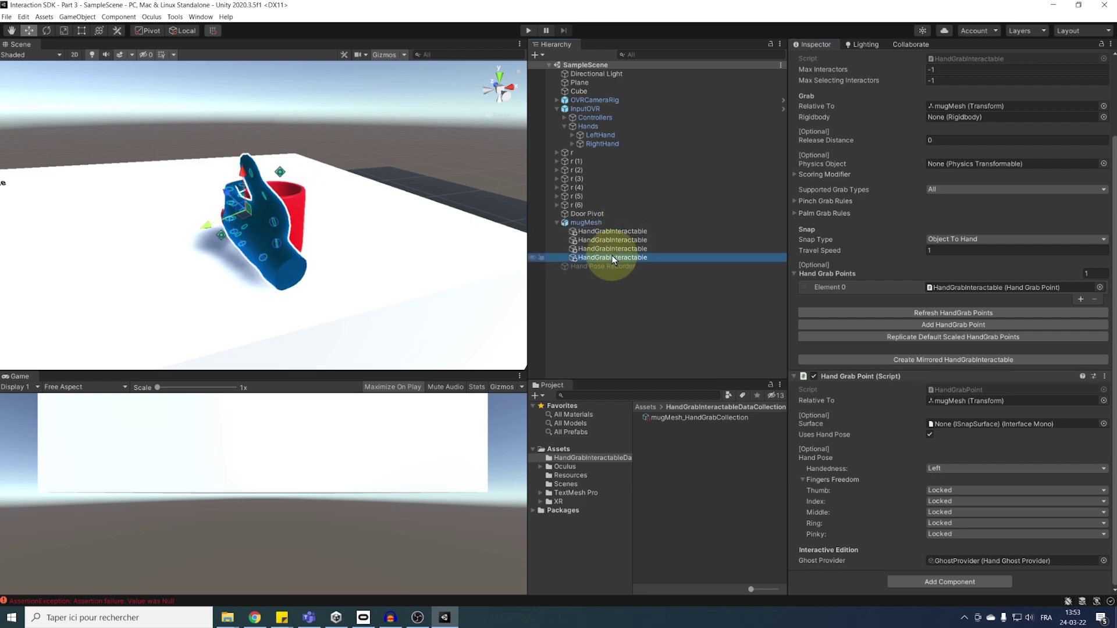
{"action": "left_click", "coordinate": [604, 232]}
{"action": "left_click", "coordinate": [601, 239]}
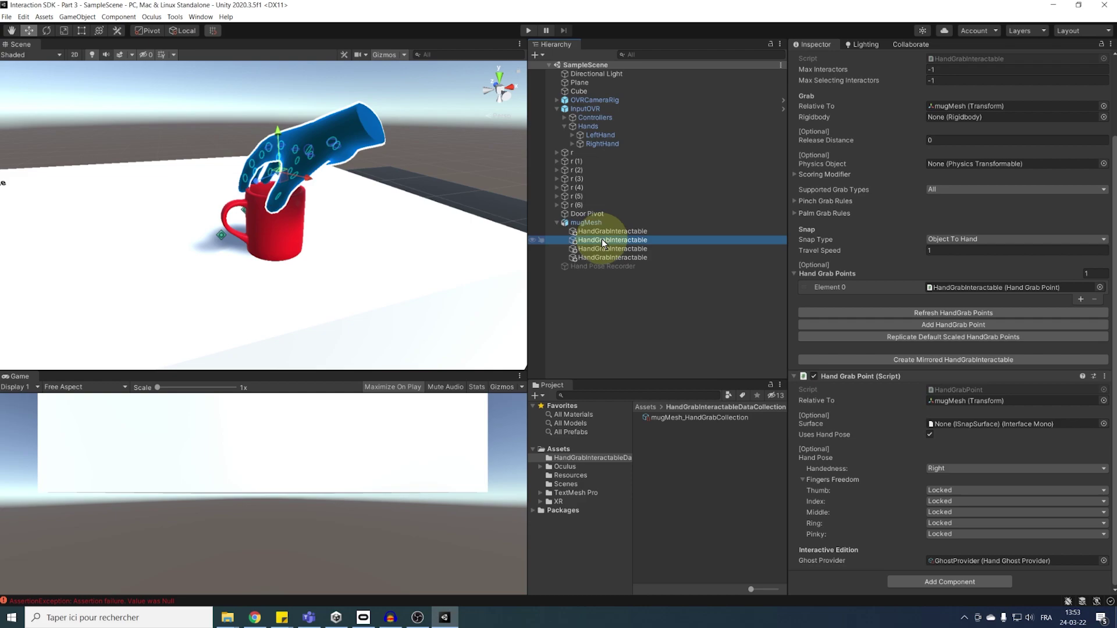
{"action": "left_click", "coordinate": [831, 360]}
{"action": "left_click", "coordinate": [942, 359]}
{"action": "left_click", "coordinate": [605, 248]}
{"action": "left_click", "coordinate": [613, 275]}
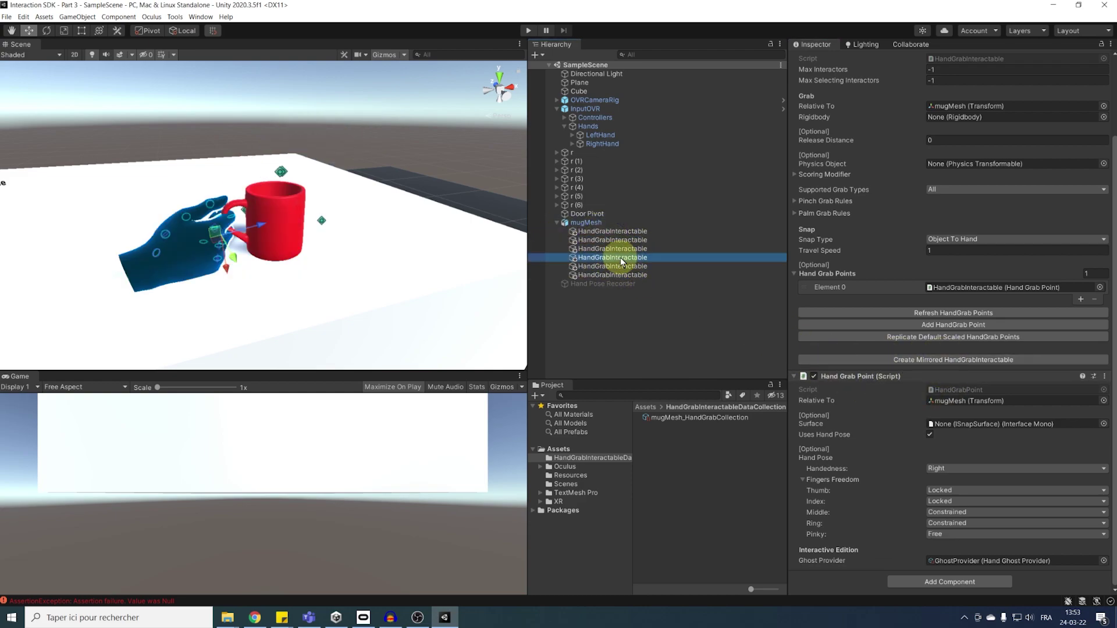
Step: Select all six grab poses and assign mugMesh as their Rigidbody
{"action": "left_click", "coordinate": [653, 268]}
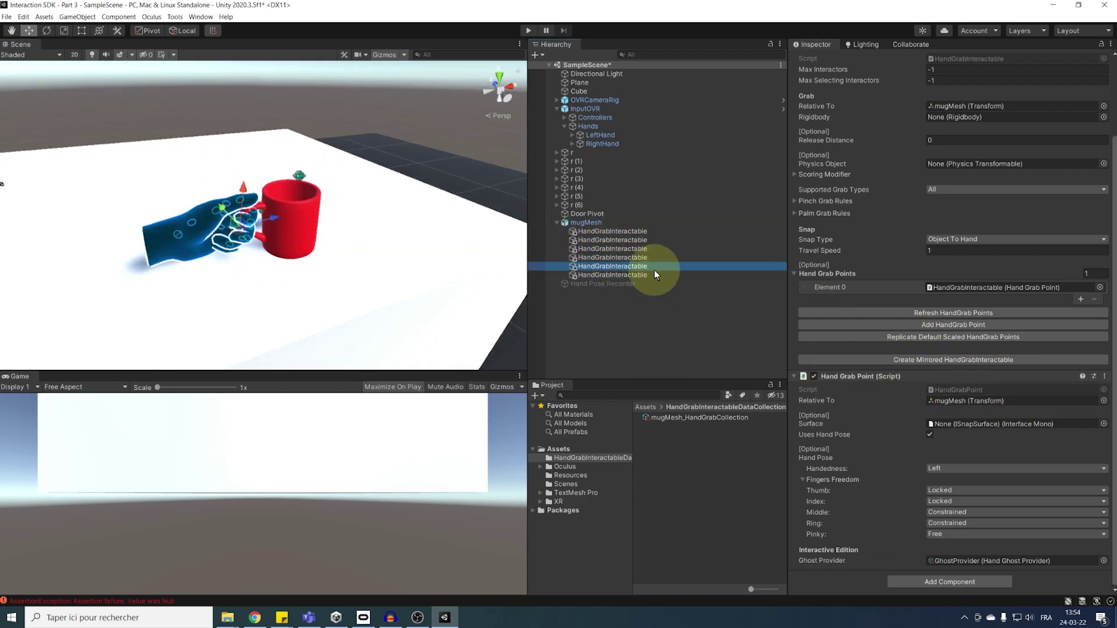
{"action": "key", "text": "Up"}
{"action": "key", "text": "Up"}
{"action": "key", "text": "Up"}
{"action": "key", "text": "Up"}
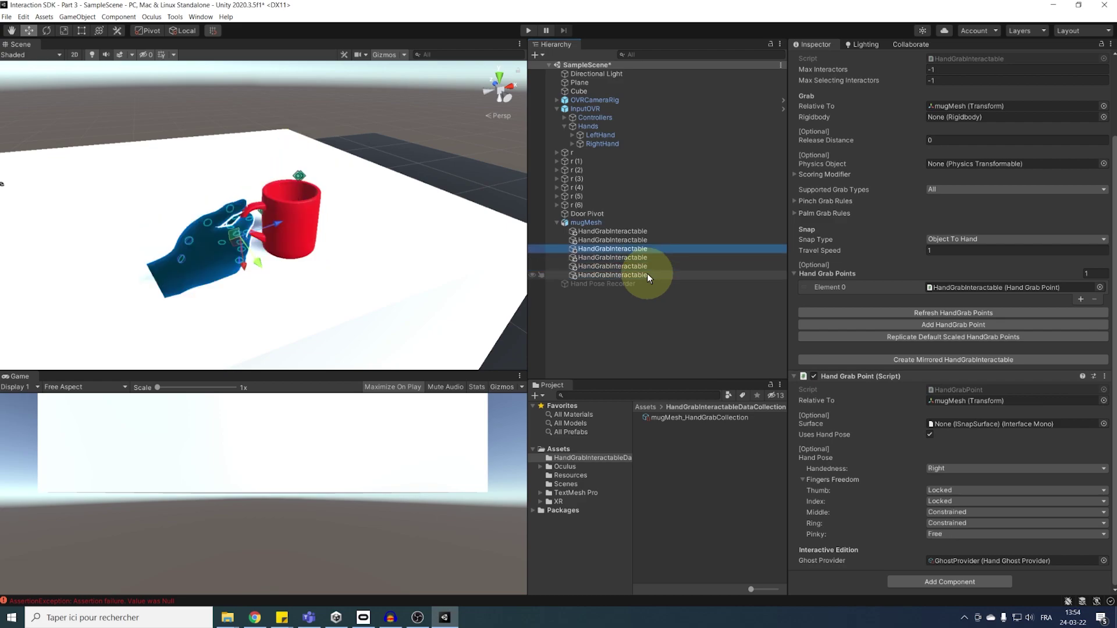
{"action": "key", "text": "Down"}
{"action": "key", "text": "Down"}
{"action": "key", "text": "Down"}
{"action": "key", "text": "Down"}
{"action": "key", "text": "Down"}
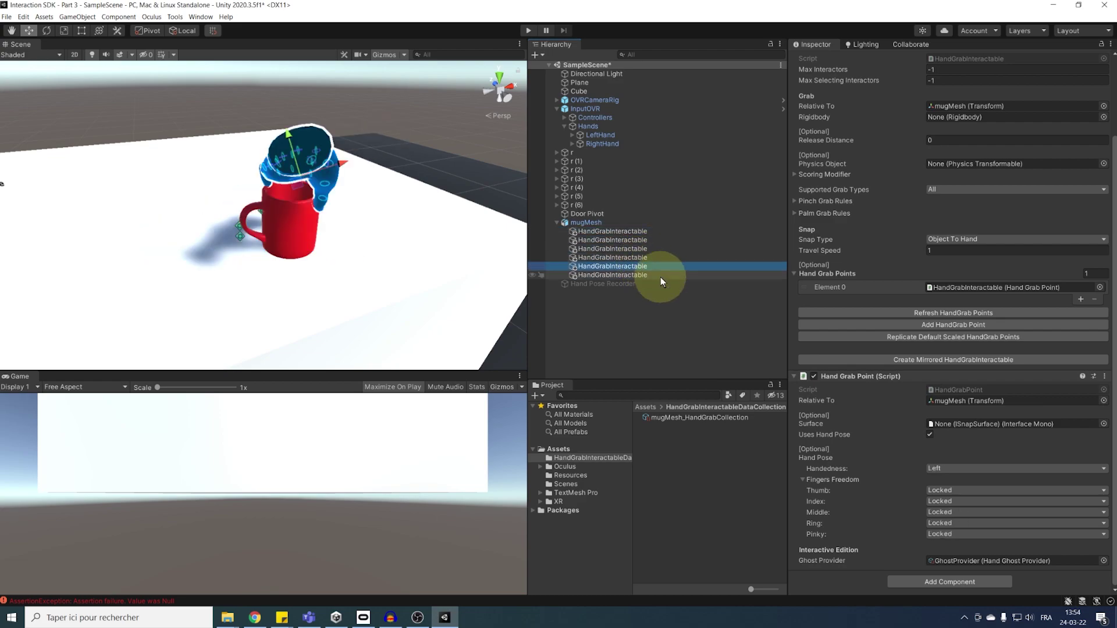
{"action": "key", "text": "Up"}
{"action": "key", "text": "Up"}
{"action": "key", "text": "Up"}
{"action": "key", "text": "Up"}
{"action": "key", "text": "Up"}
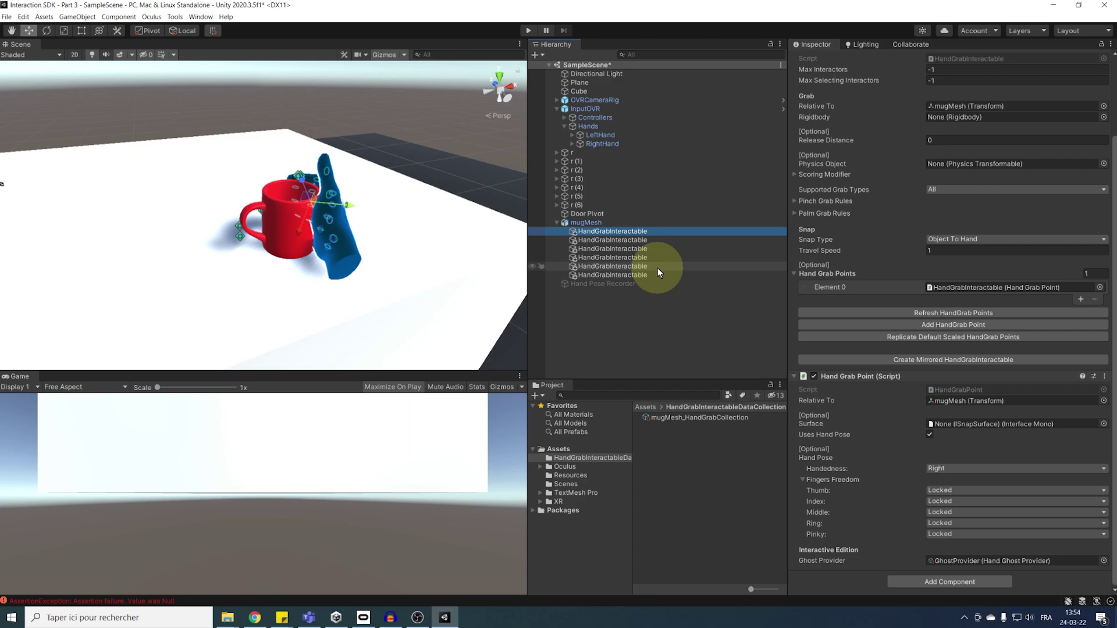
{"action": "left_click", "coordinate": [623, 276], "text": "shift"}
{"action": "scroll", "coordinate": [867, 338], "scroll_direction": "up", "scroll_amount": 3}
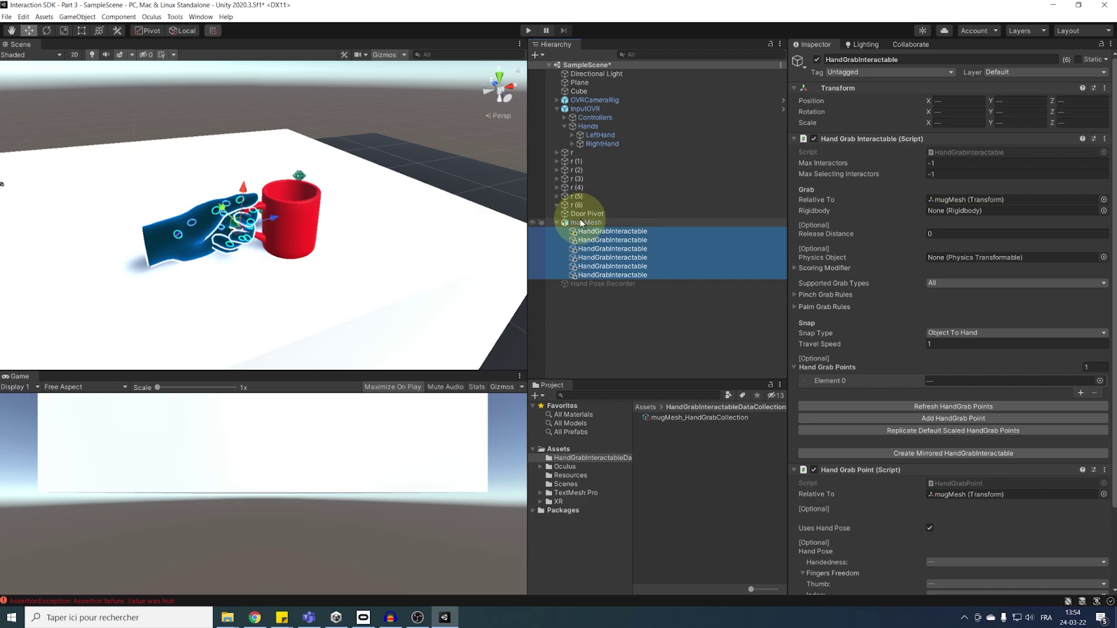
{"action": "left_click_drag", "start_coordinate": [580, 220], "coordinate": [938, 219]}
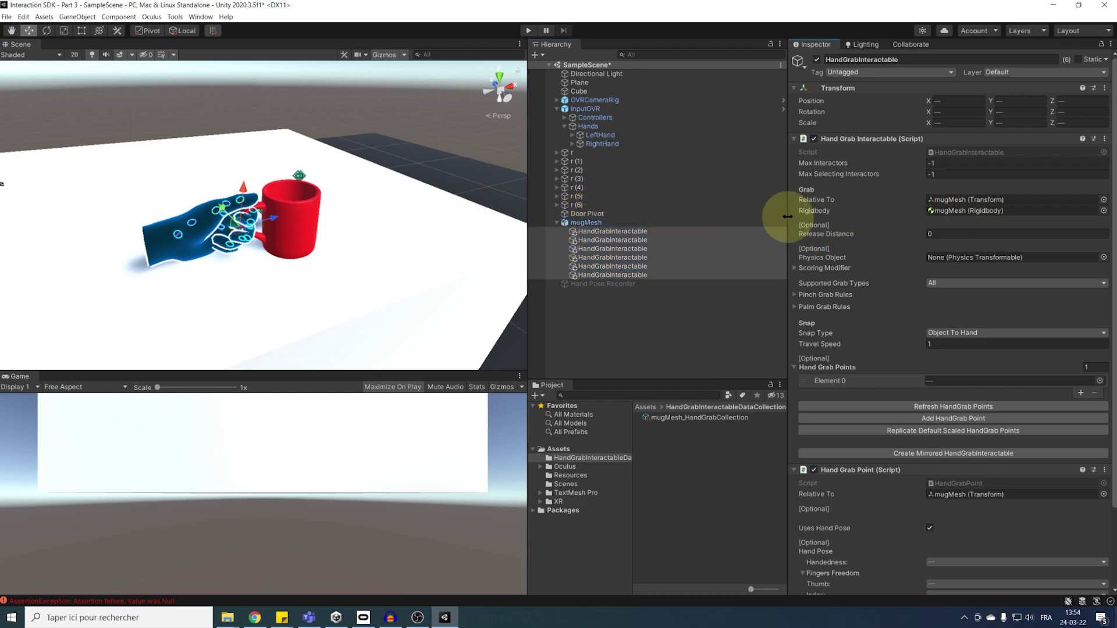
Step: Drag the HandGrabInteractables into mugMesh's Transformable Pointables list
{"action": "left_click", "coordinate": [594, 223]}
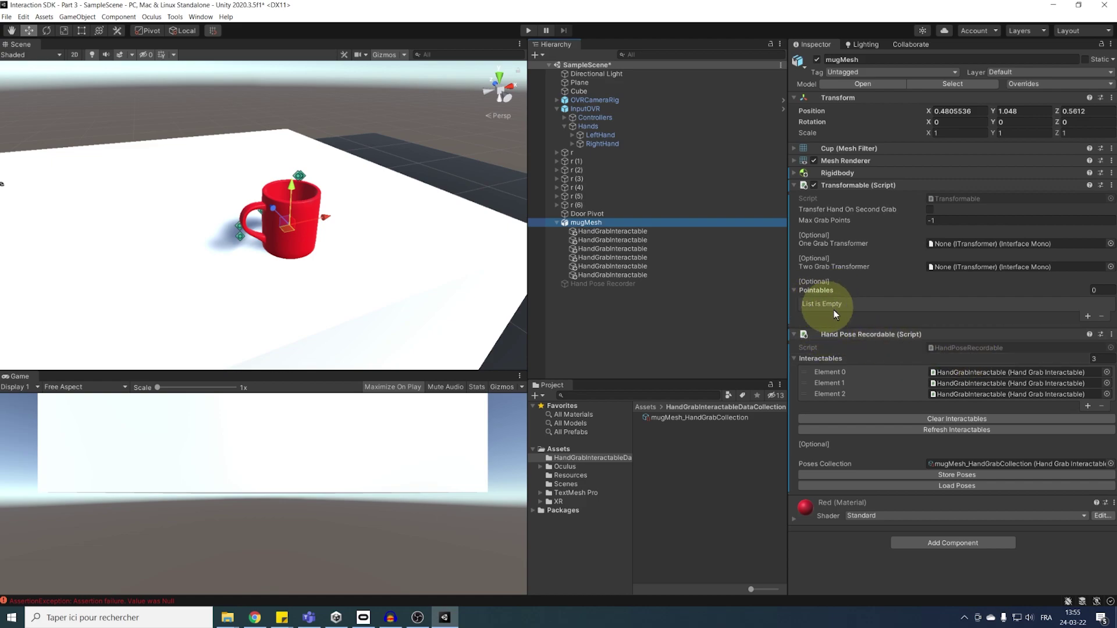
{"action": "left_click_drag", "start_coordinate": [586, 223], "coordinate": [821, 295]}
{"action": "left_click_drag", "start_coordinate": [621, 235], "coordinate": [826, 294]}
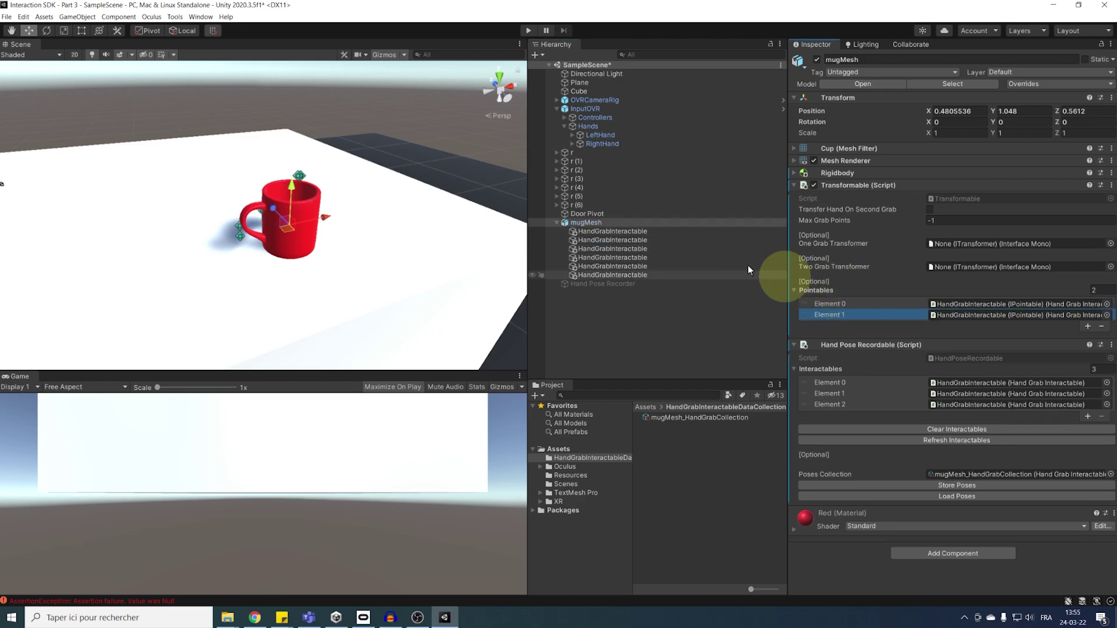
{"action": "left_click_drag", "start_coordinate": [628, 242], "coordinate": [815, 295]}
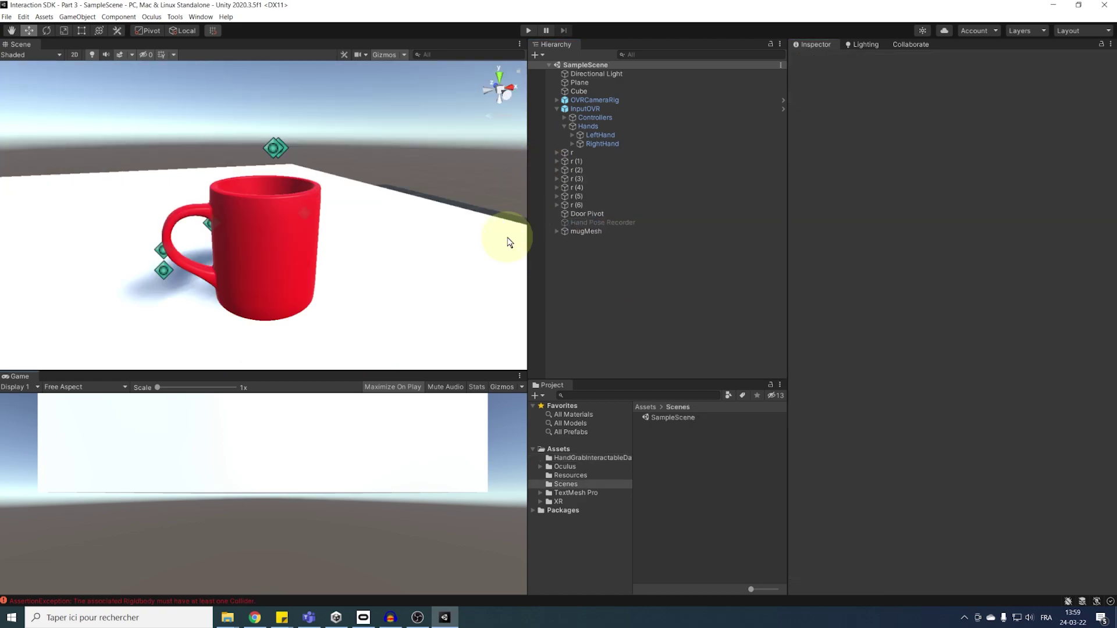
Step: Add a Mesh Collider to mugMesh via a 'mesh col' search and tick Convex
{"action": "left_click", "coordinate": [597, 232]}
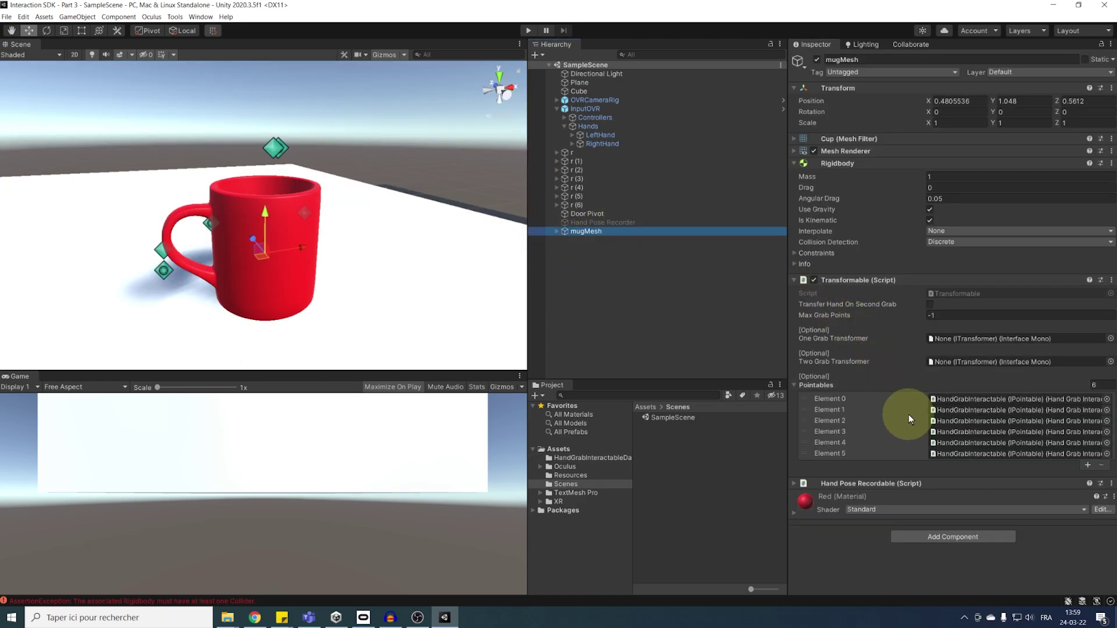
{"action": "left_click", "coordinate": [947, 540]}
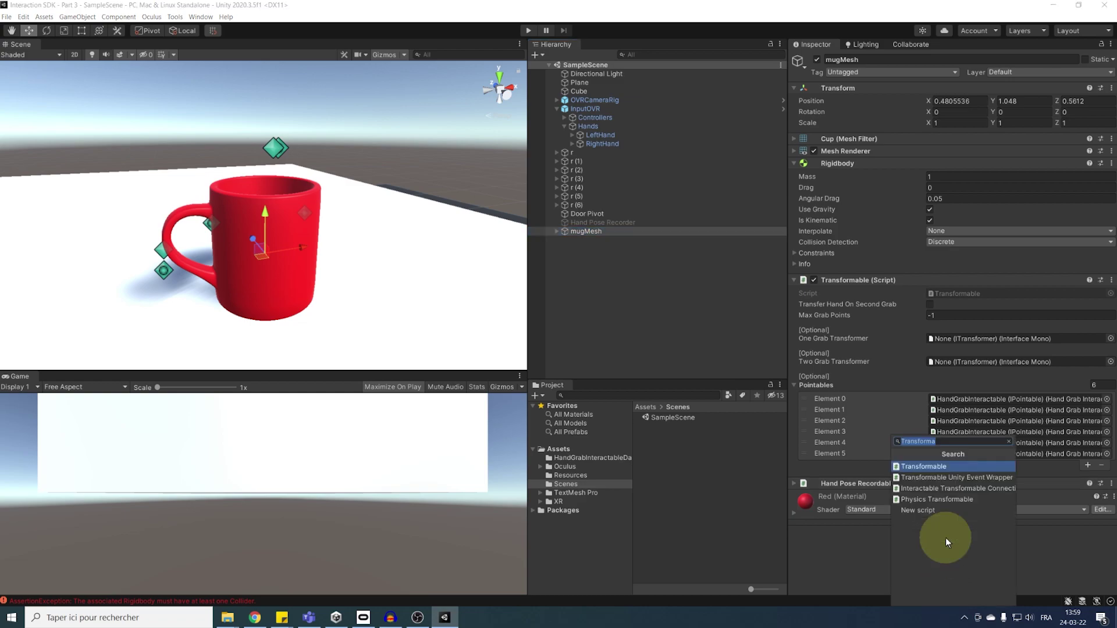
{"action": "type", "text": "mesh col"}
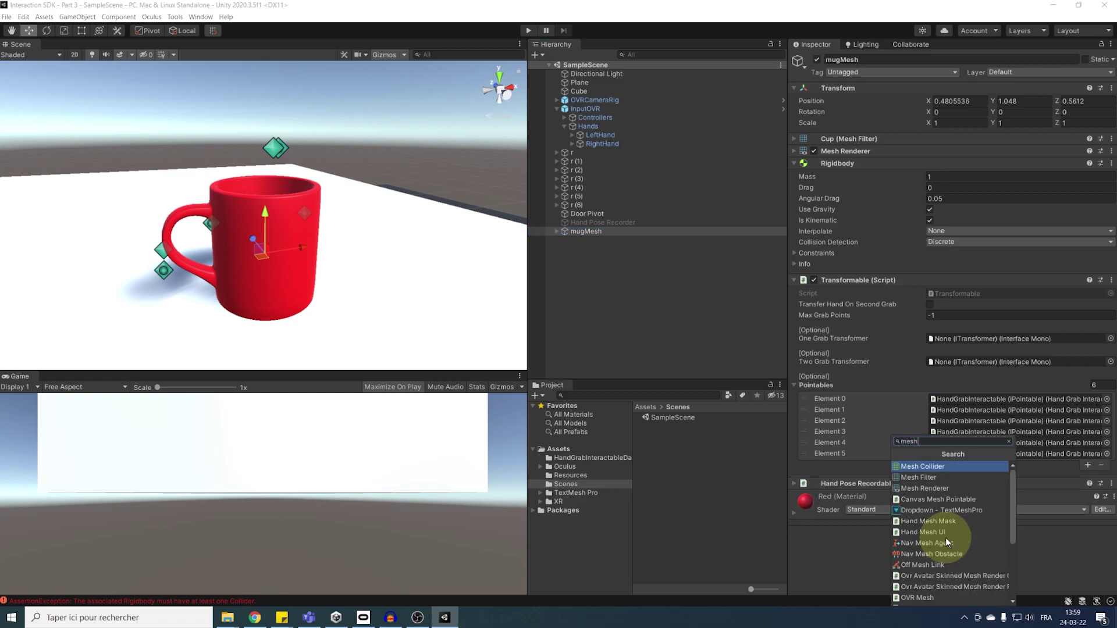
{"action": "key", "text": "Return"}
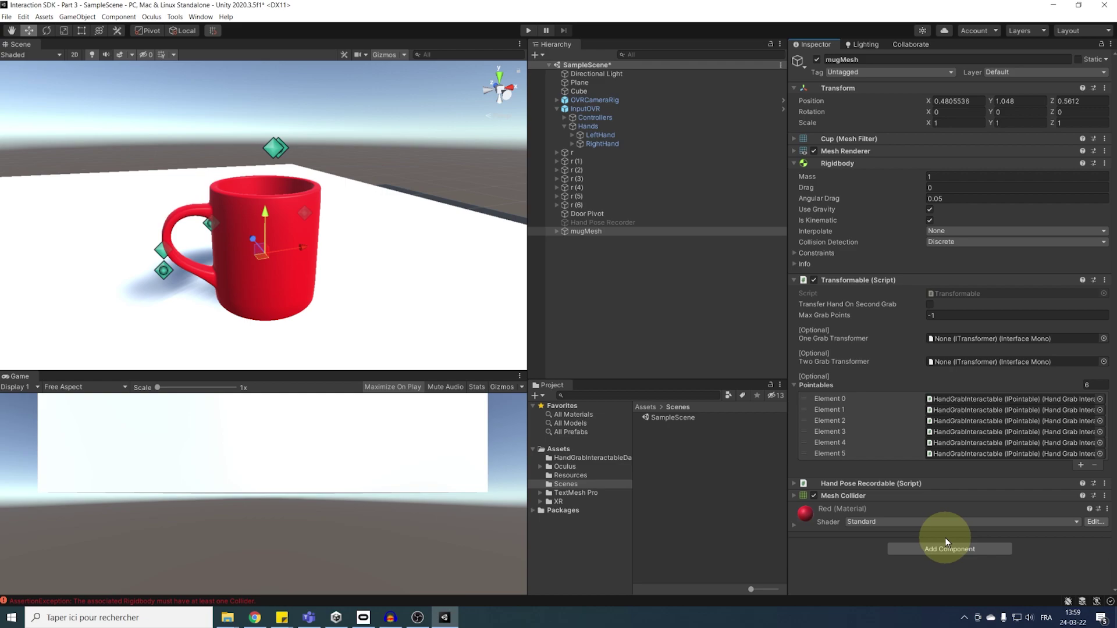
{"action": "left_click", "coordinate": [933, 504]}
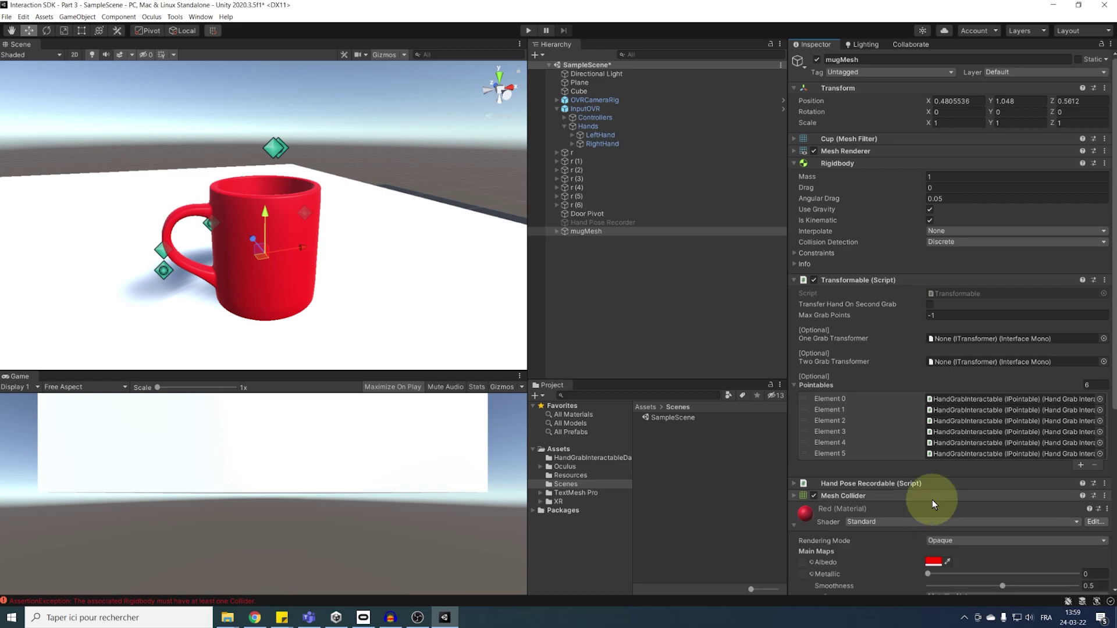
{"action": "left_click", "coordinate": [934, 495]}
{"action": "left_click", "coordinate": [933, 509]}
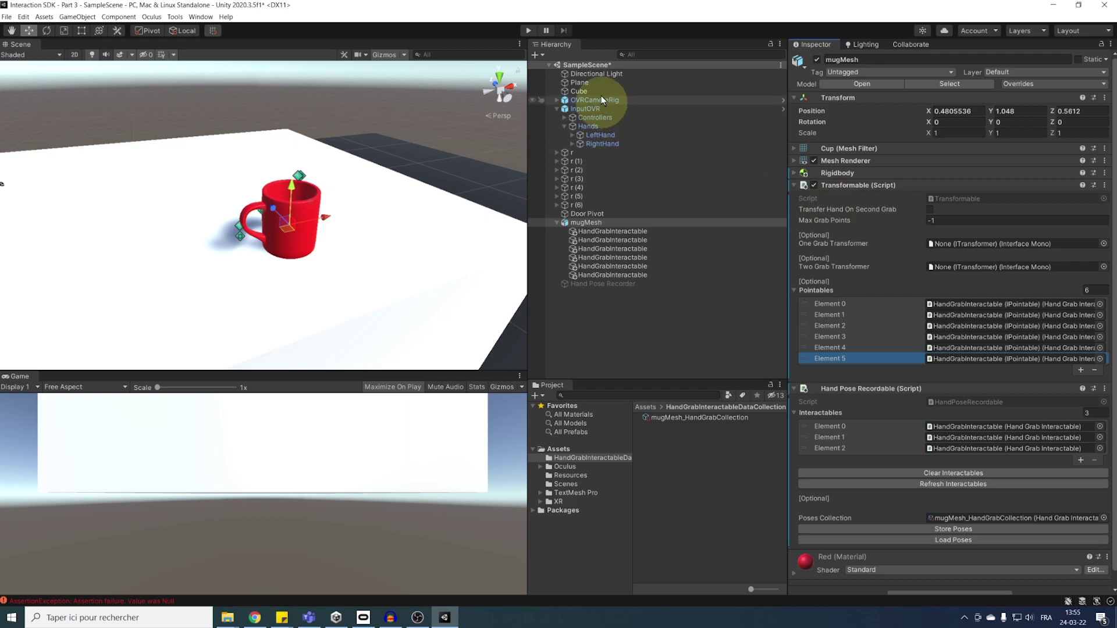
Step: Enter play mode and pick up the red mug with the tracked virtual hand
{"action": "left_click", "coordinate": [529, 30]}
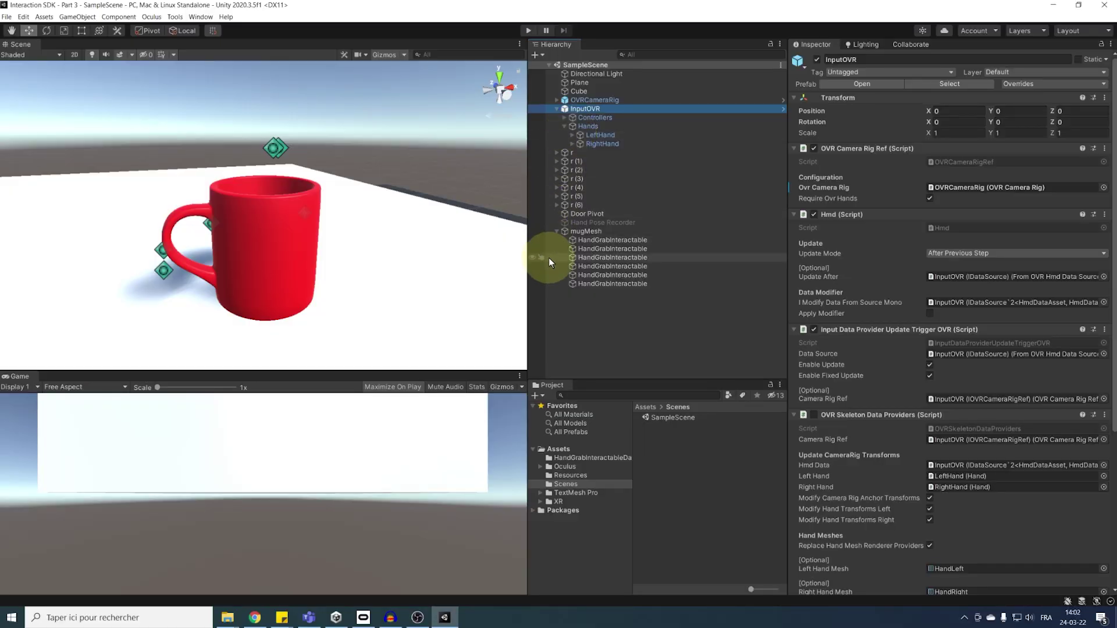
Step: Stop play mode and expand InputOVR's LeftHand and RightHand in the Hierarchy
{"action": "left_click", "coordinate": [583, 249]}
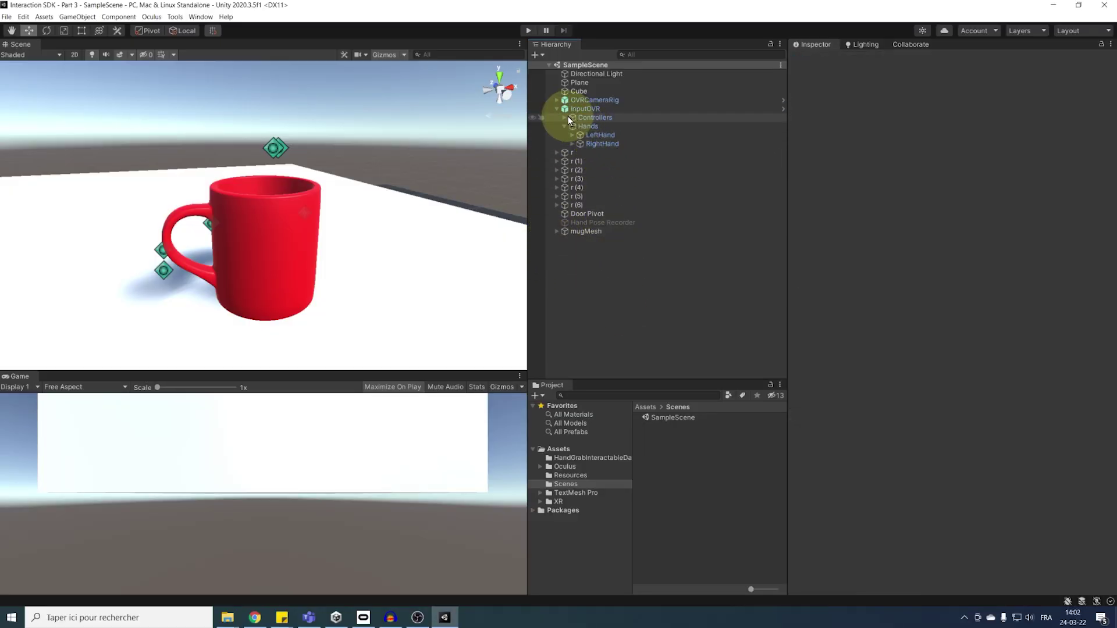
{"action": "left_click", "coordinate": [568, 110]}
{"action": "left_click", "coordinate": [602, 134]}
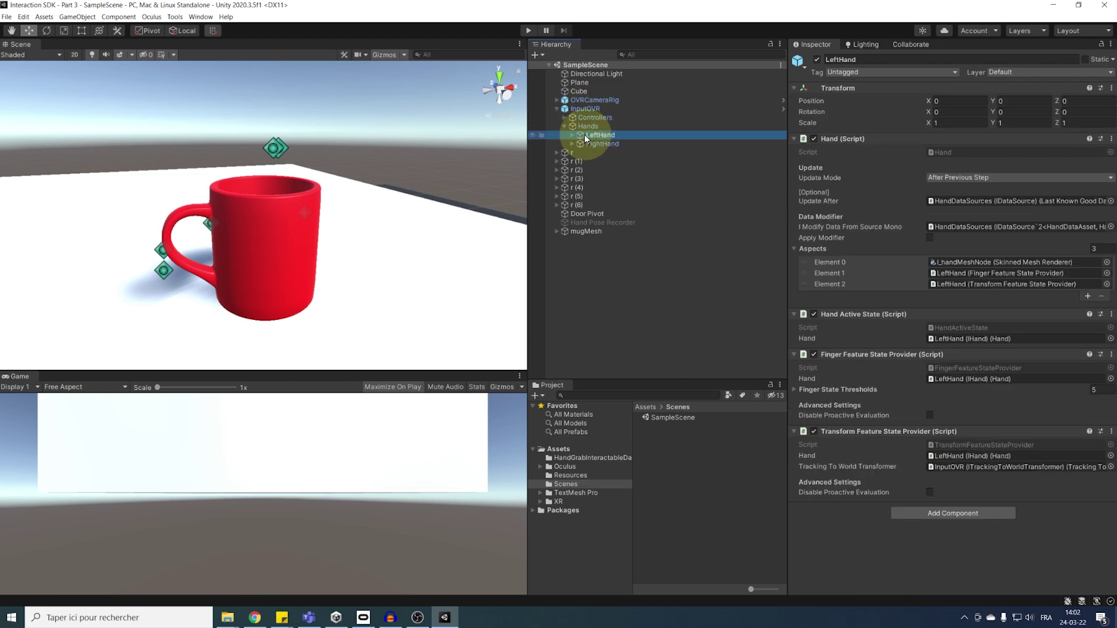
{"action": "left_click", "coordinate": [572, 135]}
{"action": "left_click", "coordinate": [571, 170]}
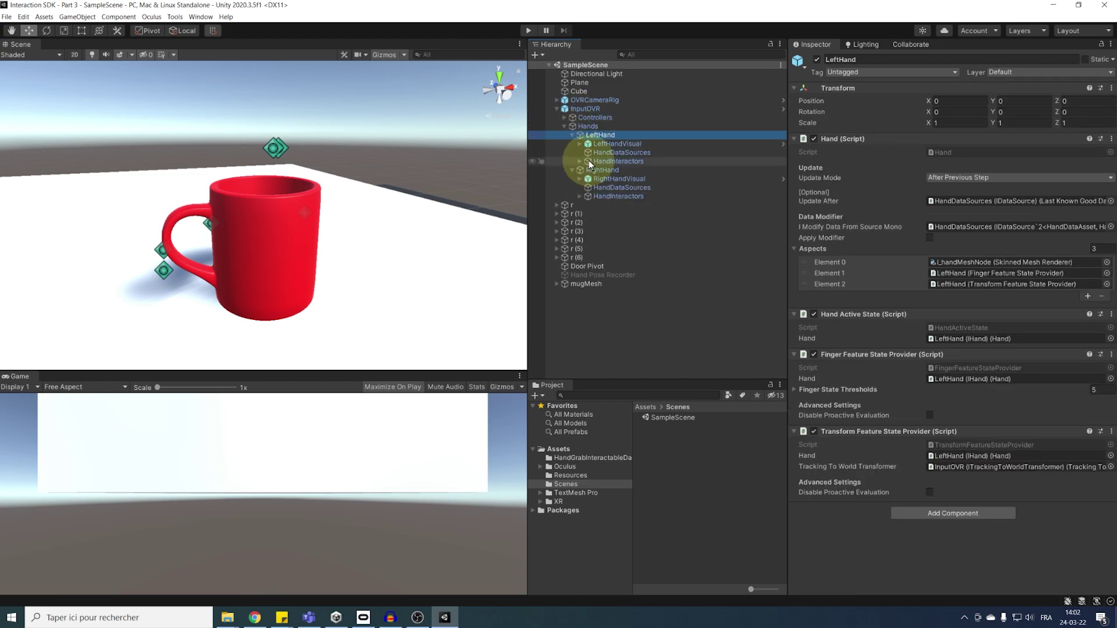
Step: Select LeftHandVisual and RightHandVisual together and deactivate both
{"action": "left_click", "coordinate": [599, 144]}
{"action": "left_click", "coordinate": [602, 175]}
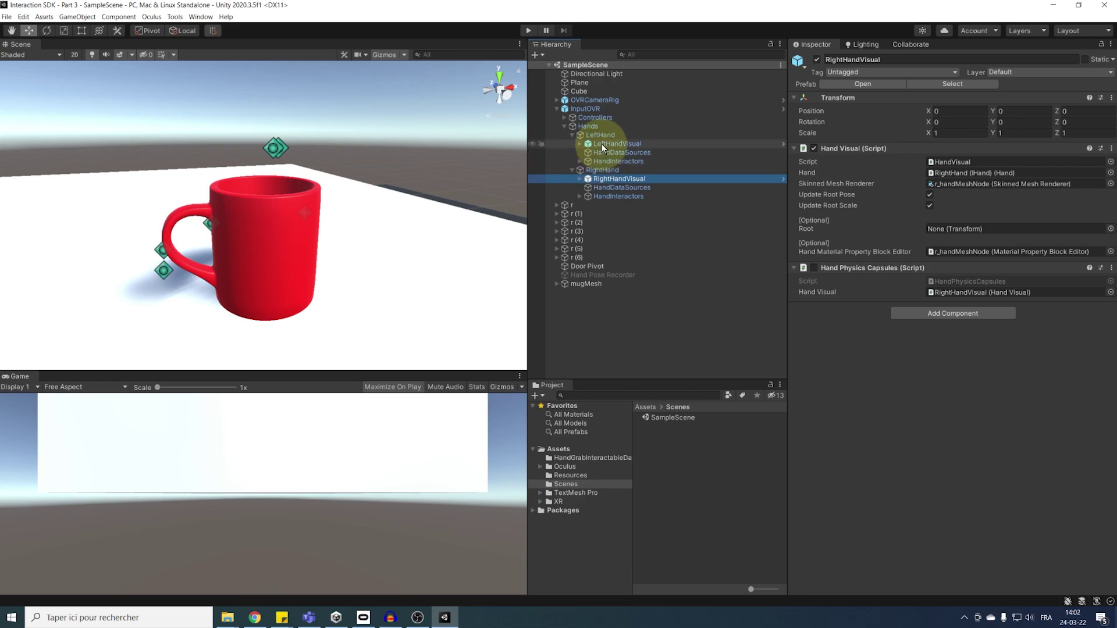
{"action": "left_click", "coordinate": [602, 143]}
{"action": "left_click", "coordinate": [605, 179]}
{"action": "left_click", "coordinate": [610, 145]}
{"action": "left_click", "coordinate": [610, 176], "text": "ctrl"}
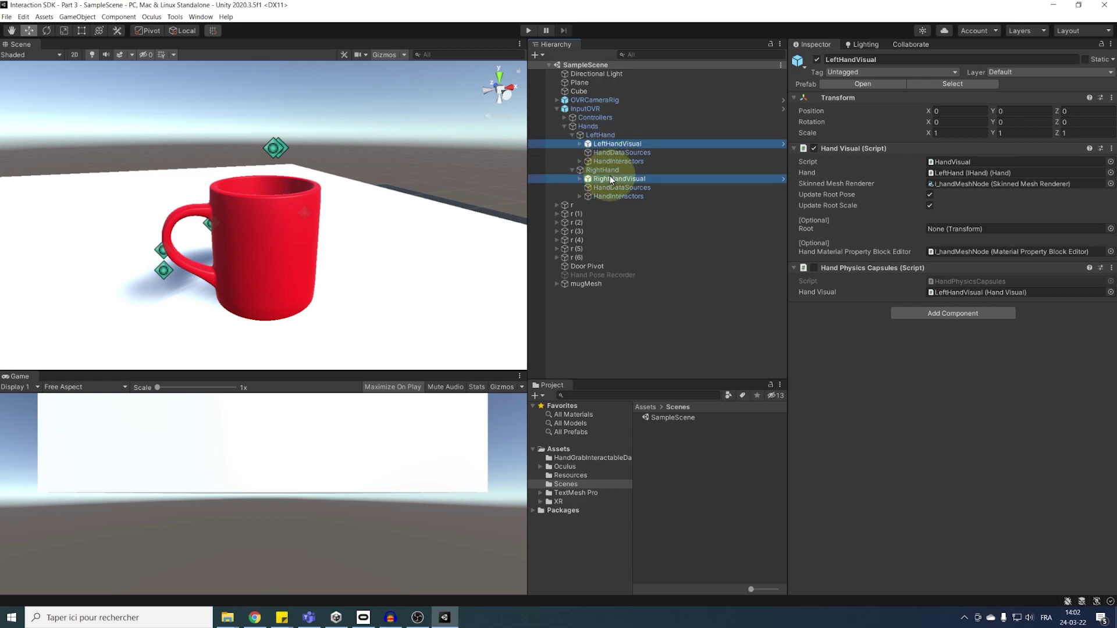
{"action": "left_click", "coordinate": [817, 60]}
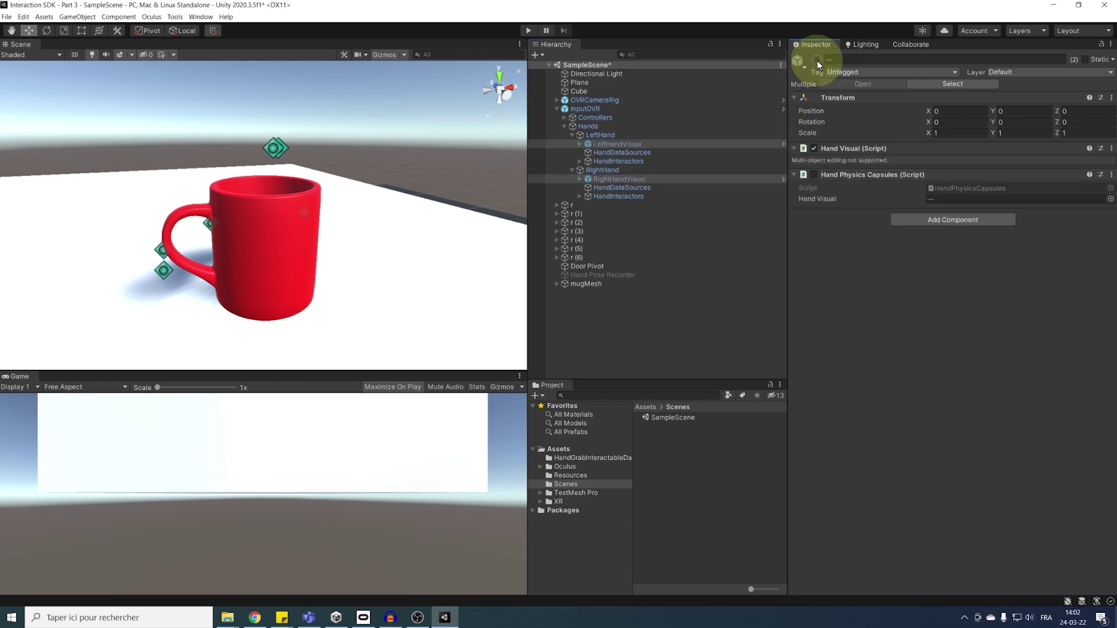
Step: Place the LeftHandSynthetic prefab under LeftHand and RightHandSynthetic under RightHand
{"action": "left_click", "coordinate": [635, 393]}
{"action": "type", "text": "Left hand sy"}
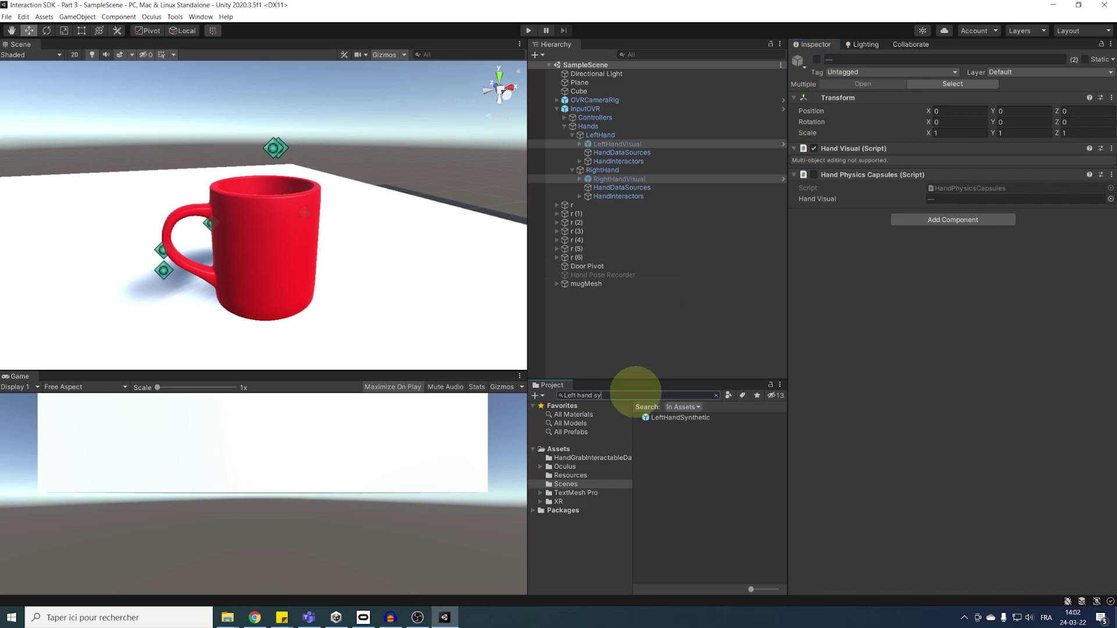
{"action": "left_click", "coordinate": [653, 418]}
{"action": "left_click_drag", "start_coordinate": [653, 418], "coordinate": [603, 137]}
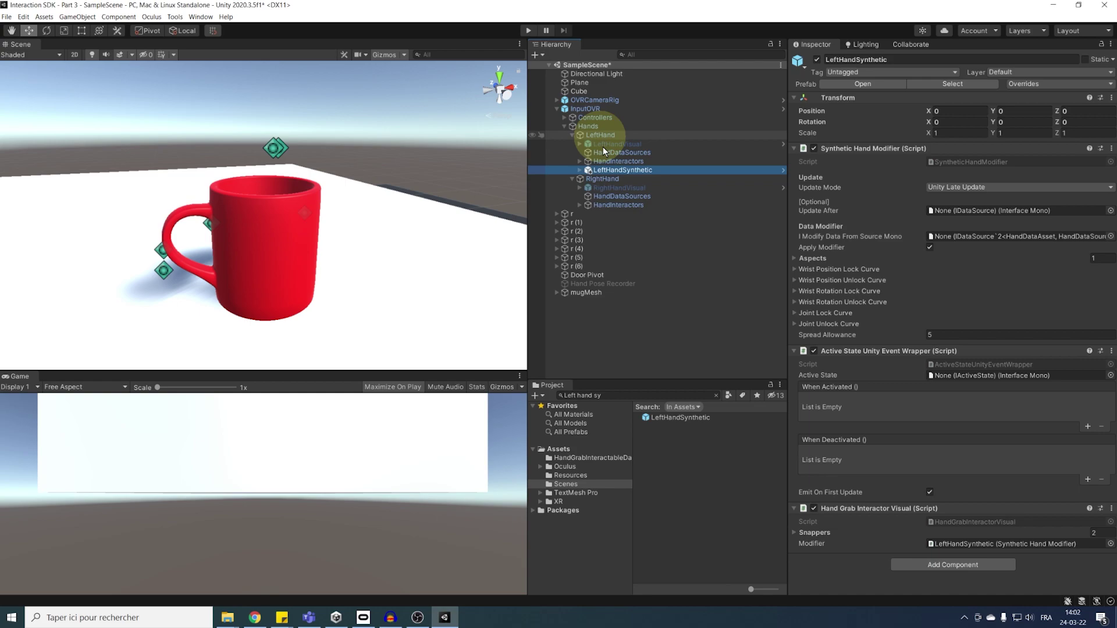
{"action": "left_click", "coordinate": [596, 395]}
{"action": "type", "text": "Righ"}
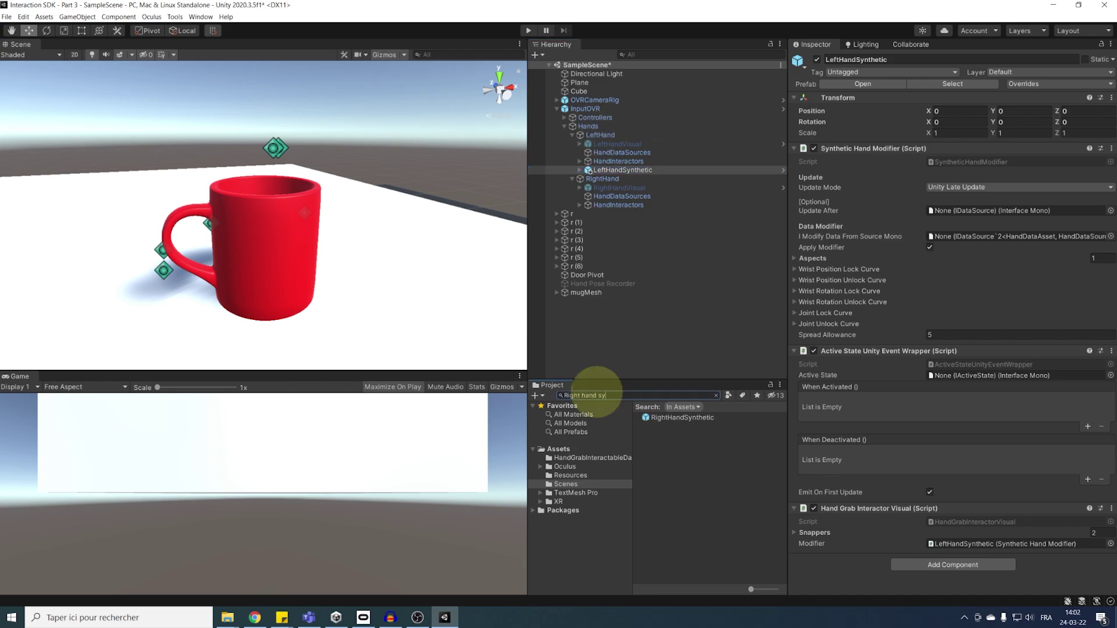
{"action": "left_click_drag", "start_coordinate": [653, 417], "coordinate": [597, 180]}
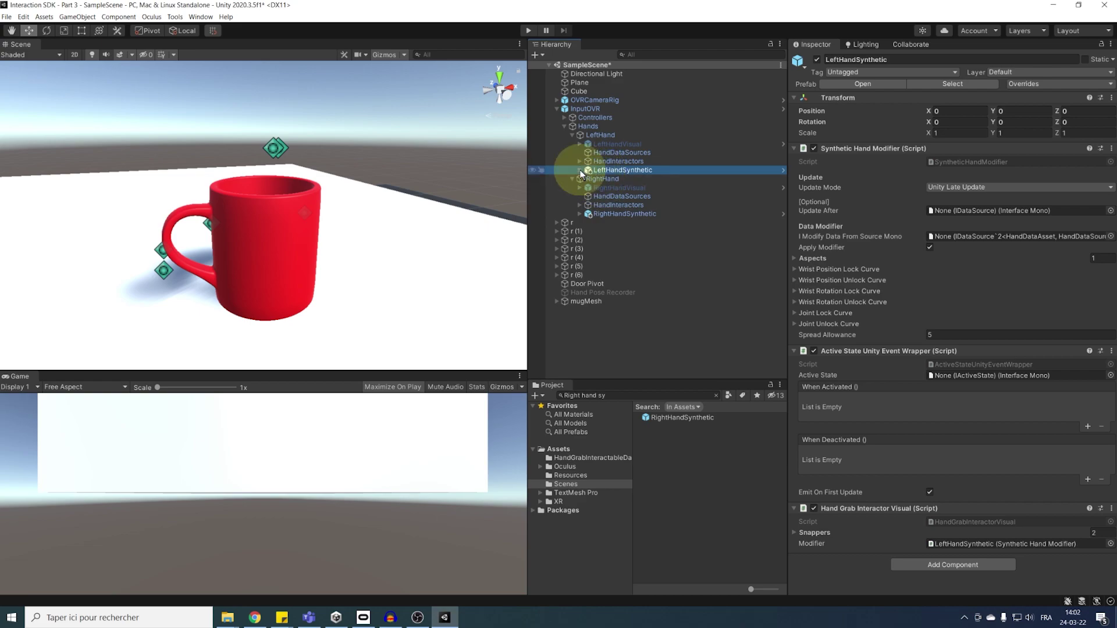
Step: Compare HandSkeletonVisual_L_Synthetic with LeftHandVisual, then select LeftHandSynthetic
{"action": "left_click", "coordinate": [579, 169]}
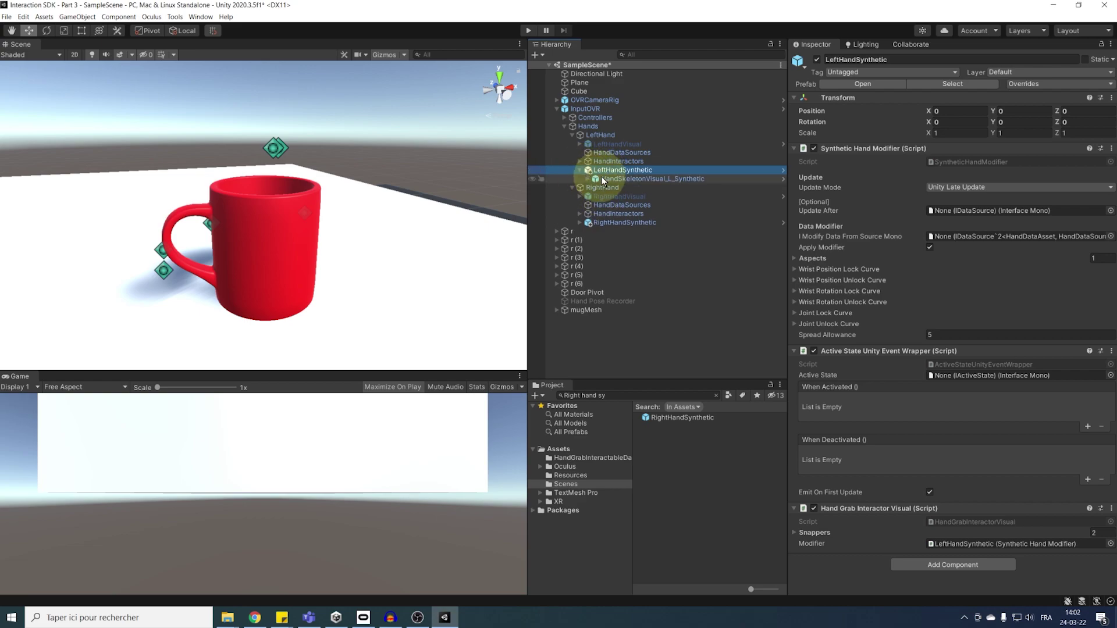
{"action": "left_click", "coordinate": [601, 179]}
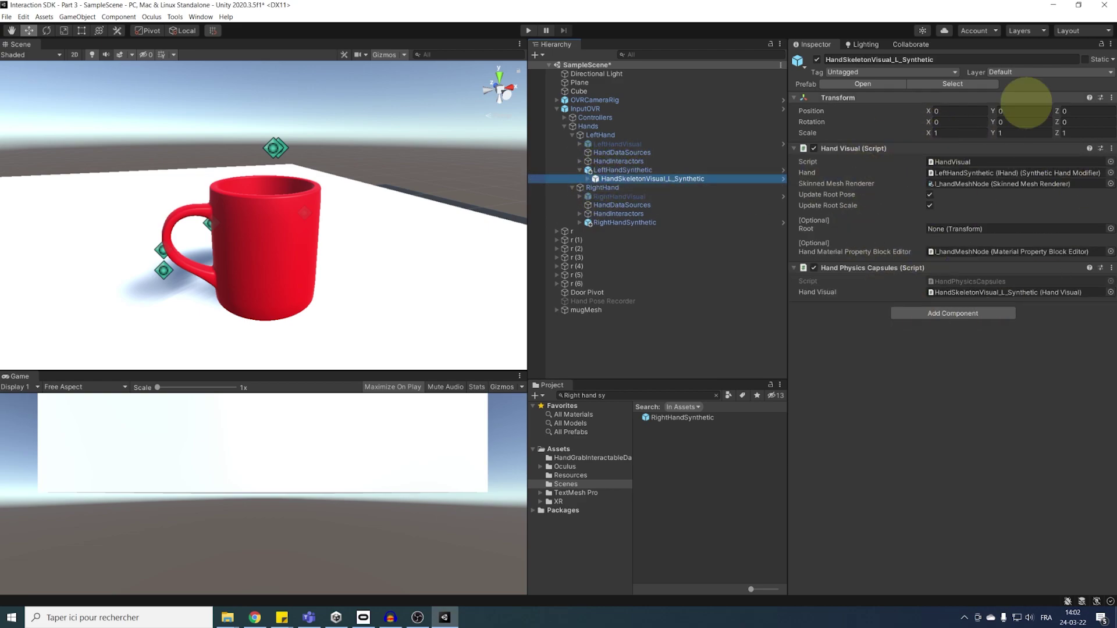
{"action": "left_click", "coordinate": [622, 145]}
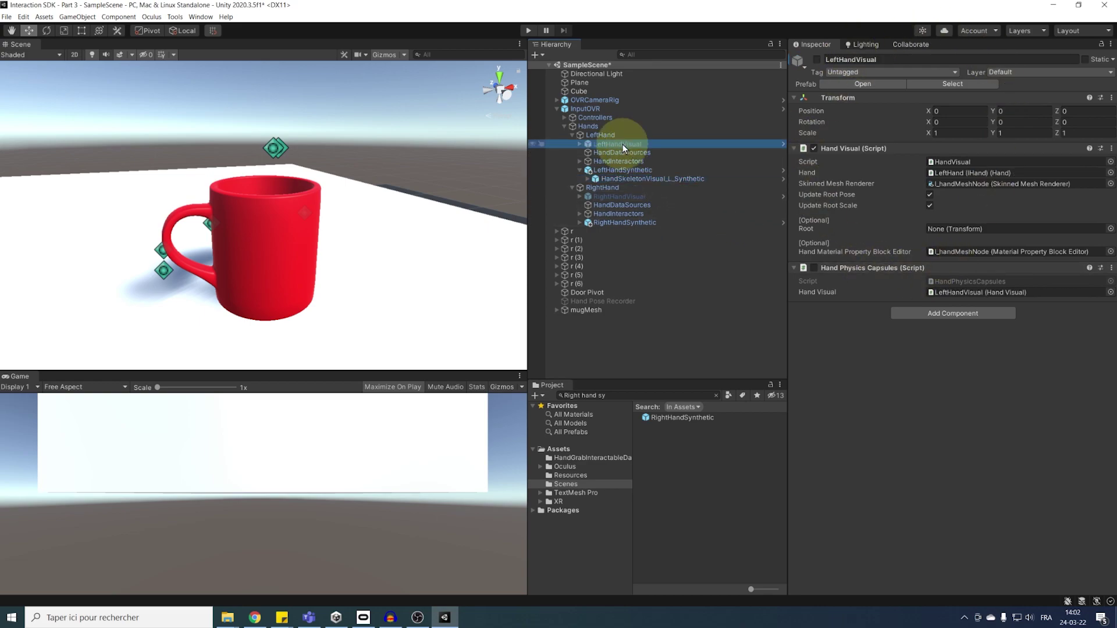
{"action": "key", "text": "ctrl+z"}
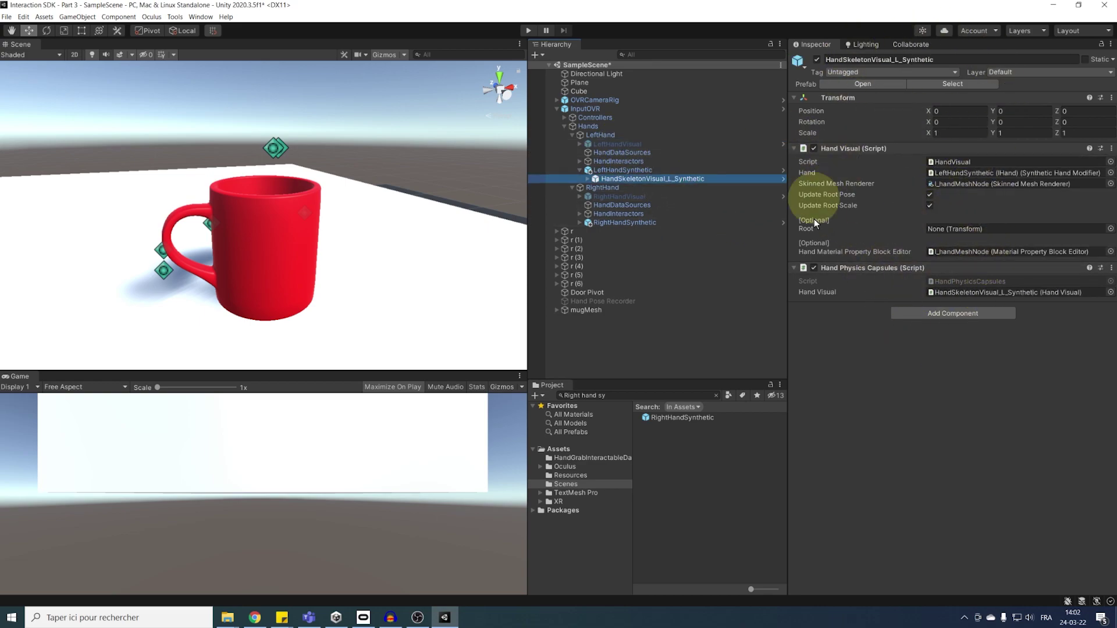
{"action": "key", "text": "ctrl+y"}
{"action": "left_click", "coordinate": [651, 169]}
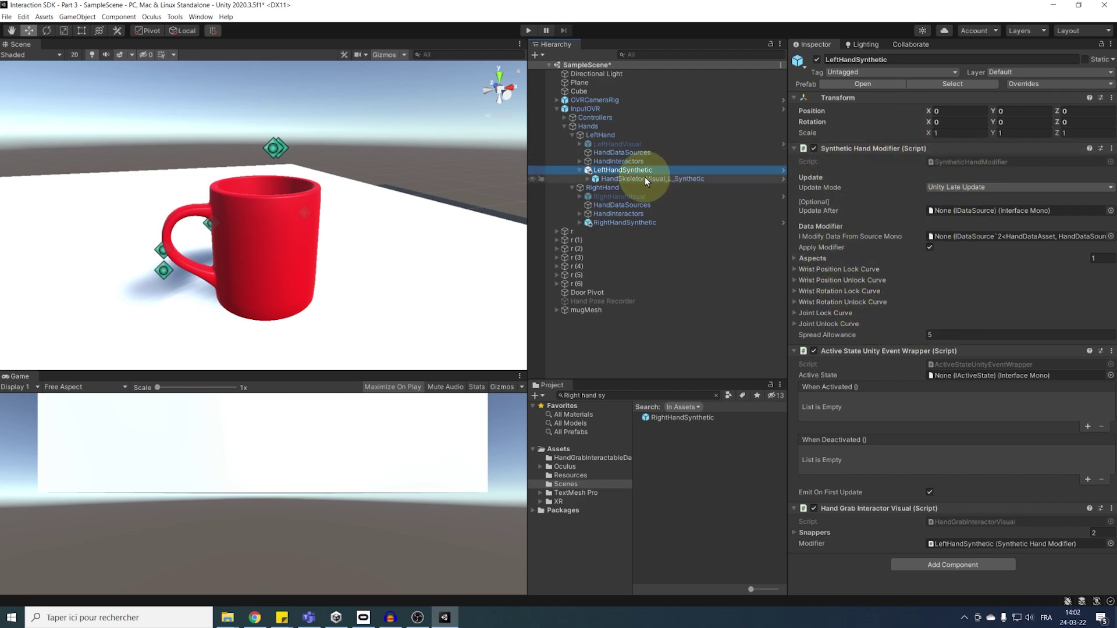
Step: Link LeftHandSynthetic to LeftHand, drop the extra snapper, and set HandGrabInteractor as snapper
{"action": "left_click_drag", "start_coordinate": [593, 150], "coordinate": [988, 375]}
{"action": "scroll", "coordinate": [872, 497], "scroll_direction": "down", "scroll_amount": 1}
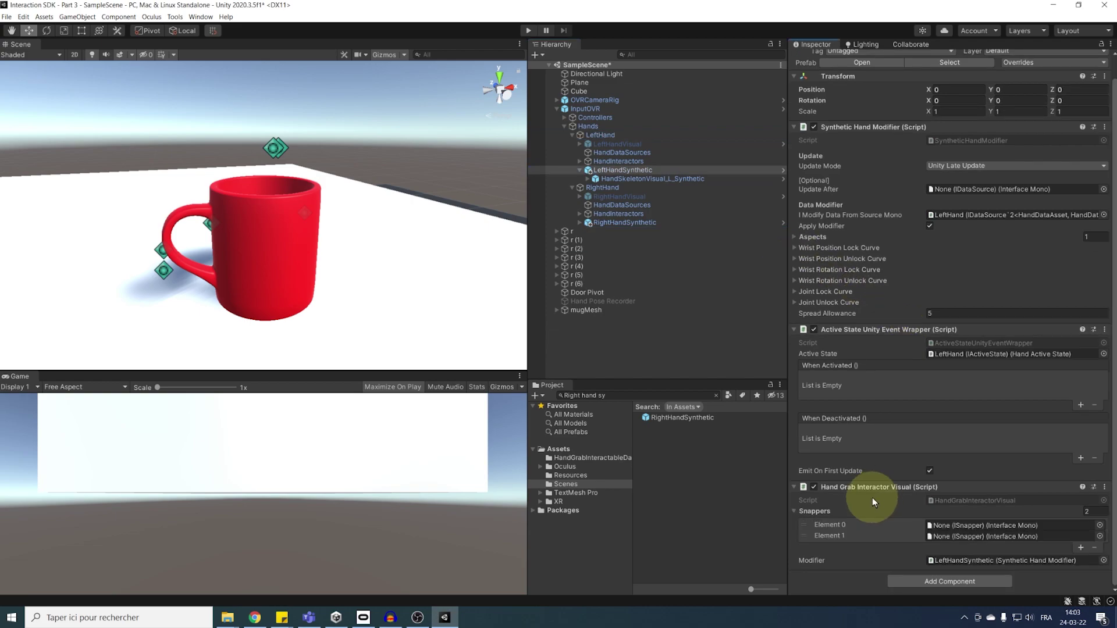
{"action": "left_click", "coordinate": [883, 536]}
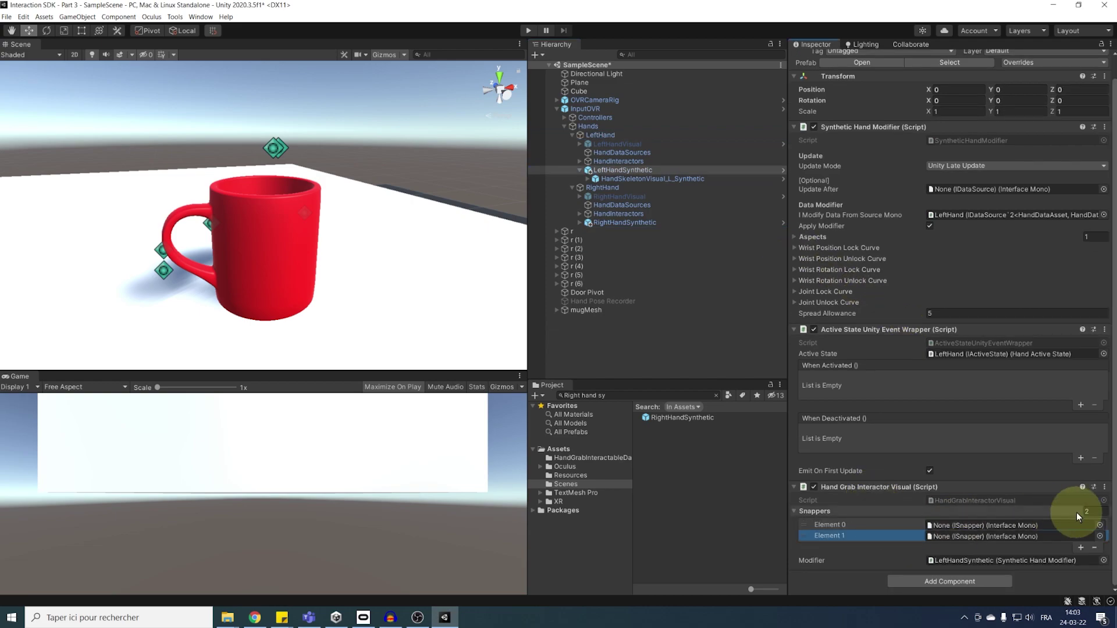
{"action": "left_click", "coordinate": [1093, 548]}
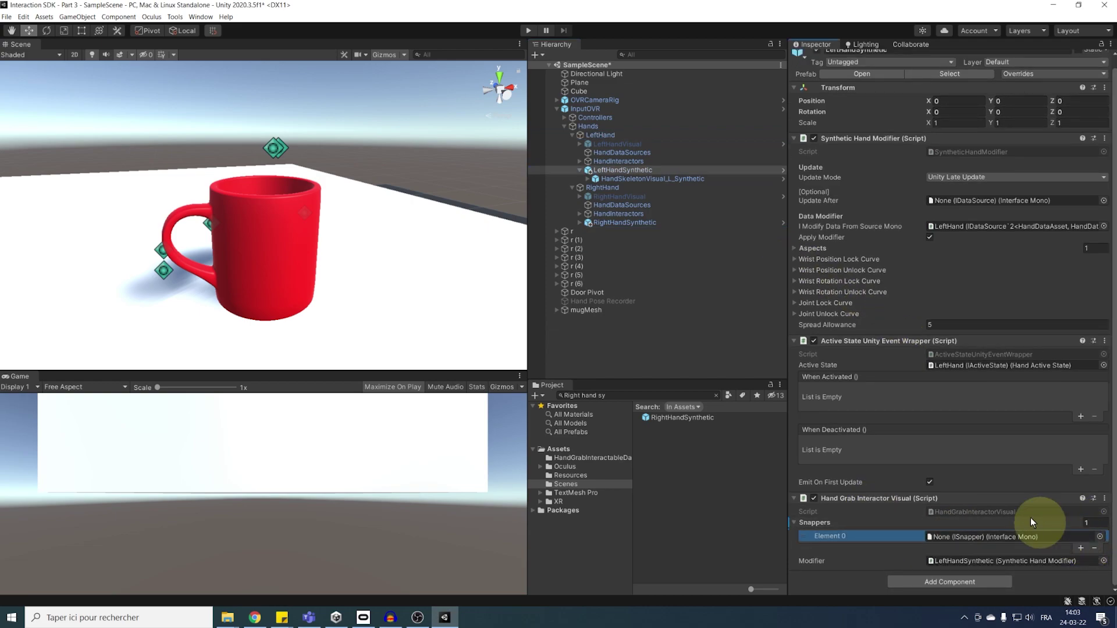
{"action": "left_click", "coordinate": [580, 161]}
{"action": "left_click_drag", "start_coordinate": [588, 169], "coordinate": [819, 385]}
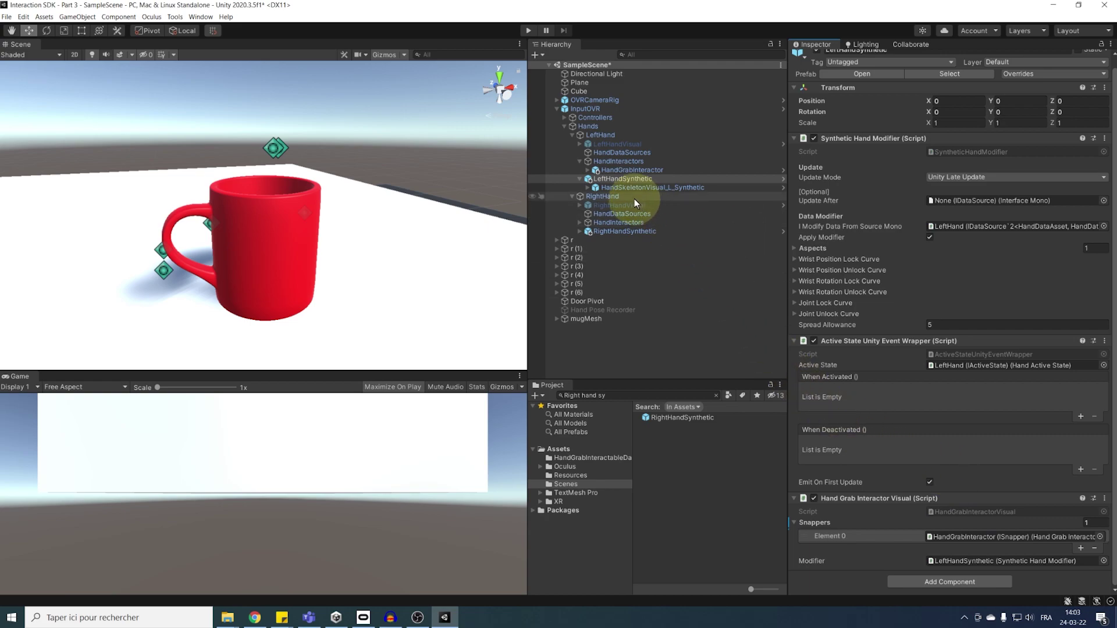
Step: Assign the right hand's HandGrabInteractor as RightHandSynthetic's snapper
{"action": "left_click", "coordinate": [625, 231]}
{"action": "left_click", "coordinate": [580, 222]}
{"action": "left_click_drag", "start_coordinate": [632, 231], "coordinate": [949, 528]}
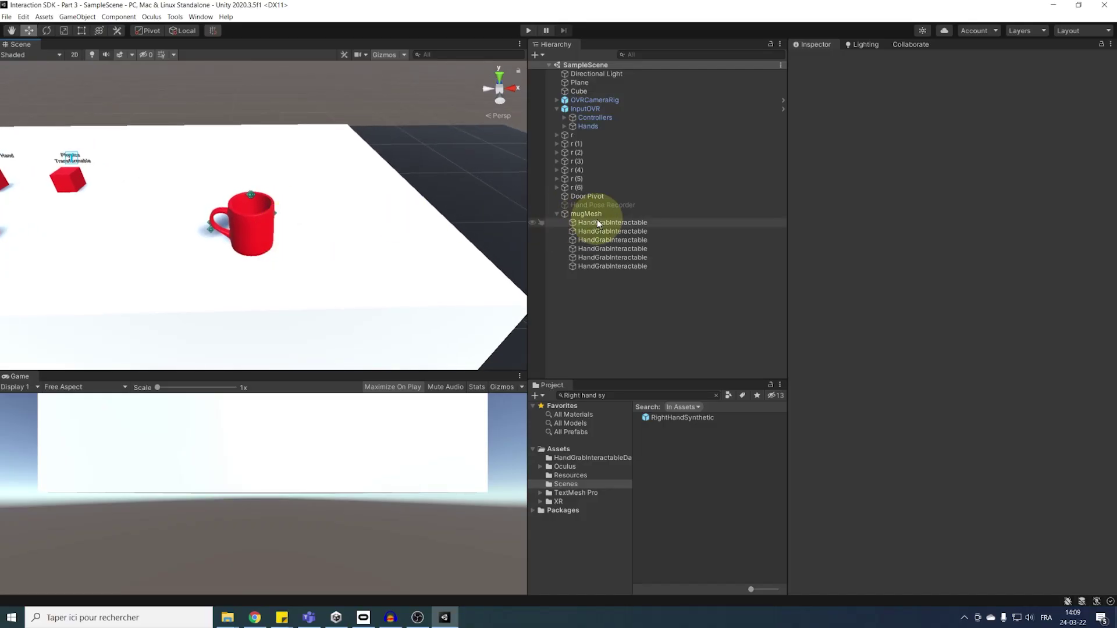
Step: Frame mugMesh and scale it up to about twice its size
{"action": "double_click", "coordinate": [595, 215]}
{"action": "scroll", "coordinate": [407, 206], "scroll_direction": "down", "scroll_amount": 5}
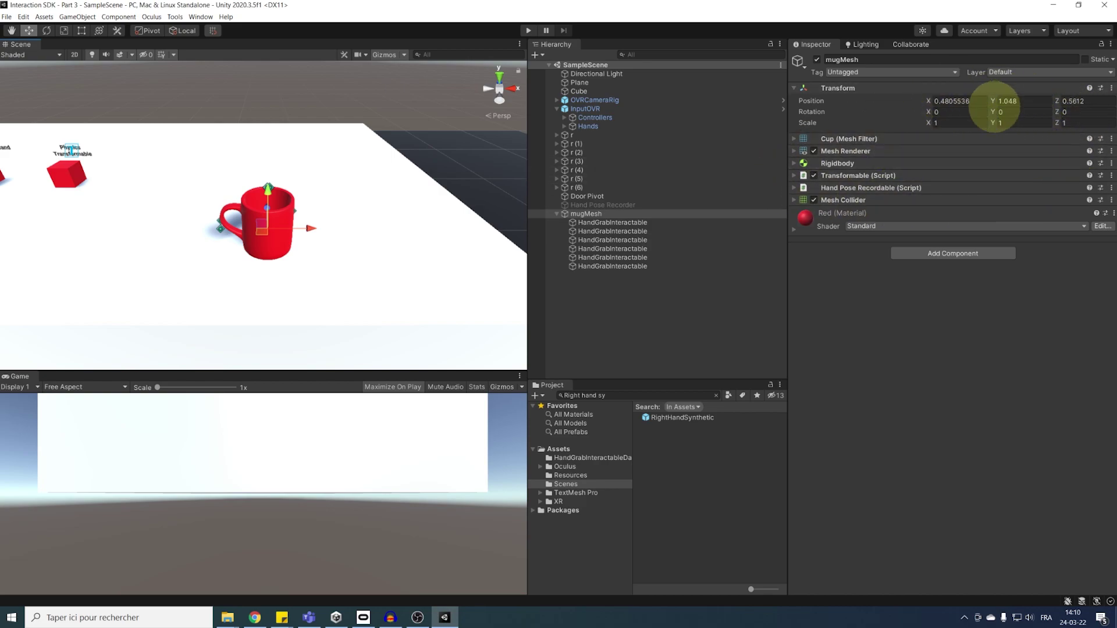
{"action": "key", "text": "r"}
{"action": "left_click_drag", "start_coordinate": [271, 223], "coordinate": [476, 224]}
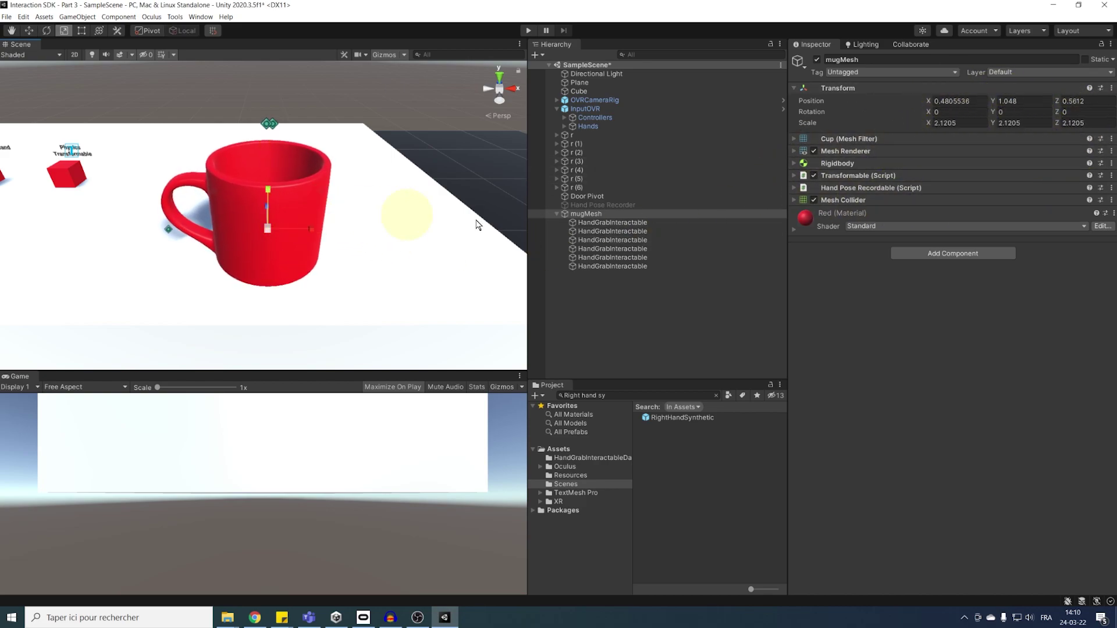
Step: Step through each of the six hand grab poses on the enlarged mug
{"action": "left_click", "coordinate": [586, 231]}
{"action": "left_click", "coordinate": [591, 240]}
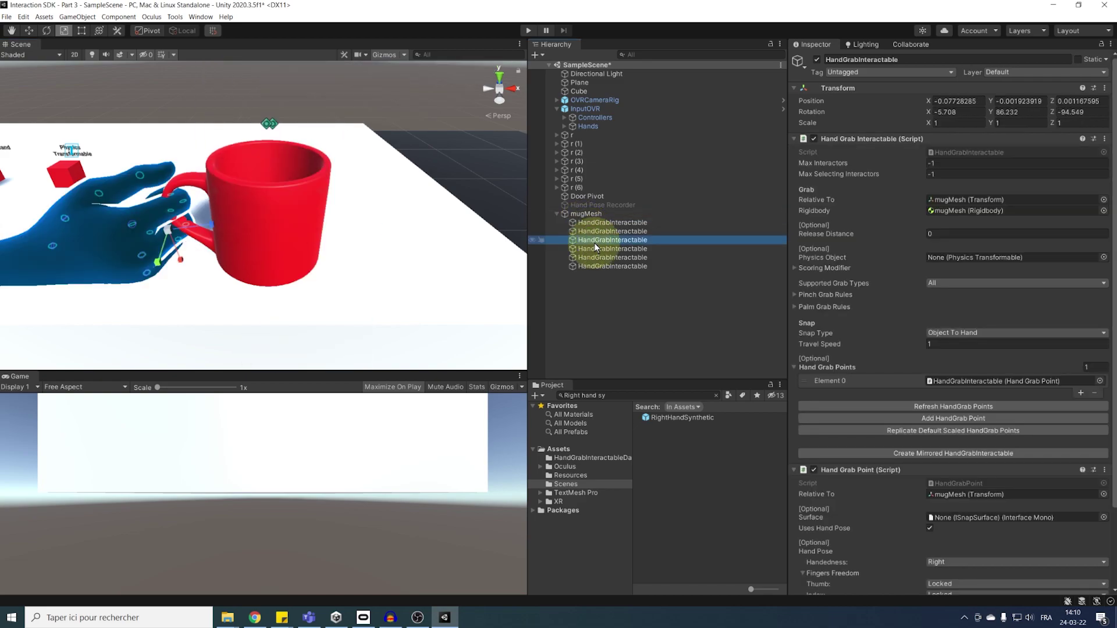
{"action": "left_click", "coordinate": [595, 248]}
{"action": "left_click", "coordinate": [596, 257]}
{"action": "left_click", "coordinate": [597, 264]}
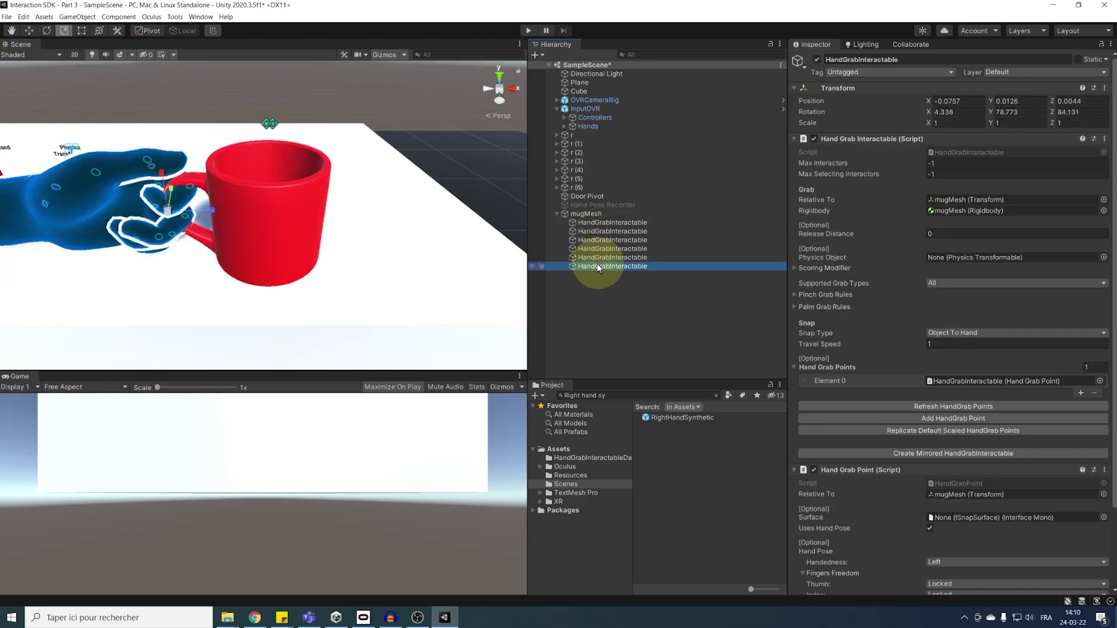
{"action": "left_click", "coordinate": [370, 218]}
{"action": "left_click", "coordinate": [370, 218]}
Step: Undo the scaling to restore the mug's original size and save the scene
{"action": "key", "text": "ctrl+z"}
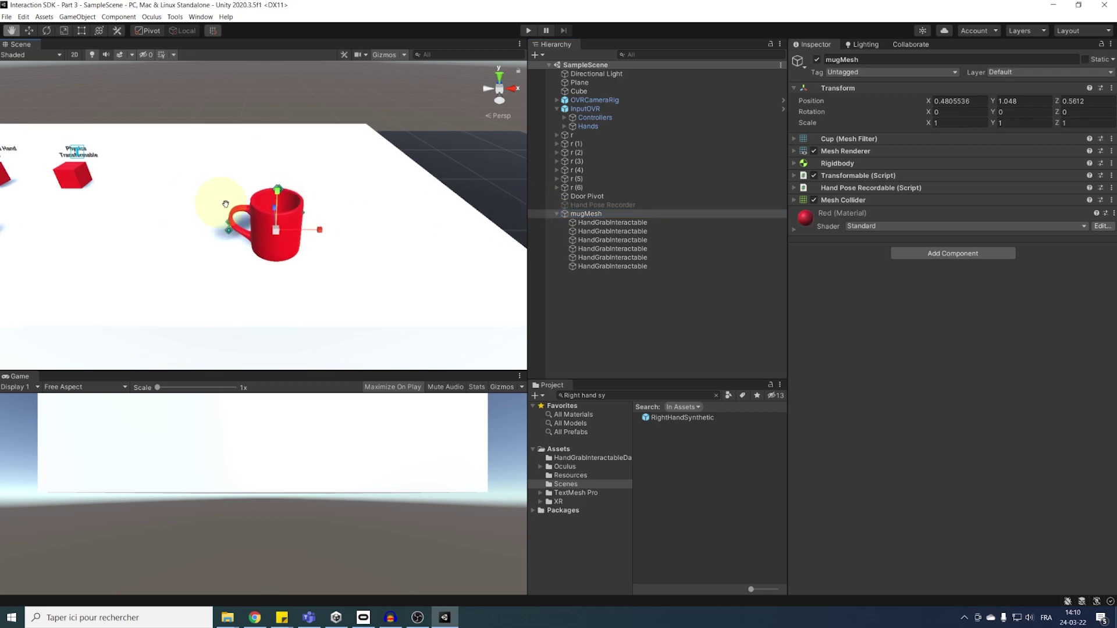
{"action": "middle_click_drag", "start_coordinate": [201, 180], "coordinate": [576, 266]}
{"action": "left_click", "coordinate": [119, 272]}
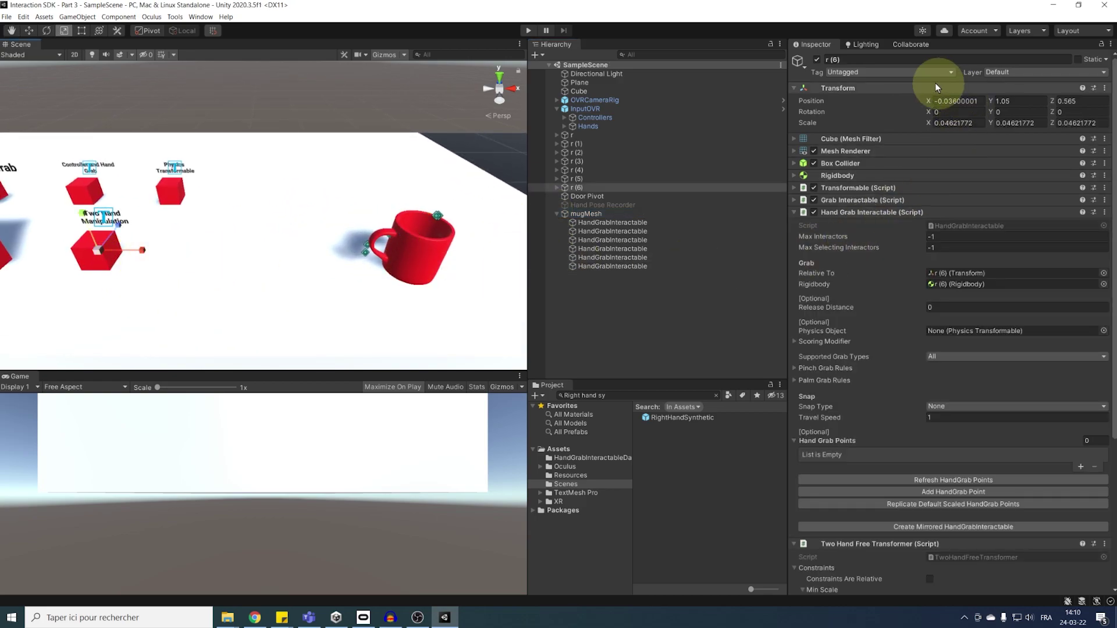
{"action": "left_click", "coordinate": [585, 214]}
{"action": "middle_click_drag", "start_coordinate": [303, 215], "coordinate": [213, 202]}
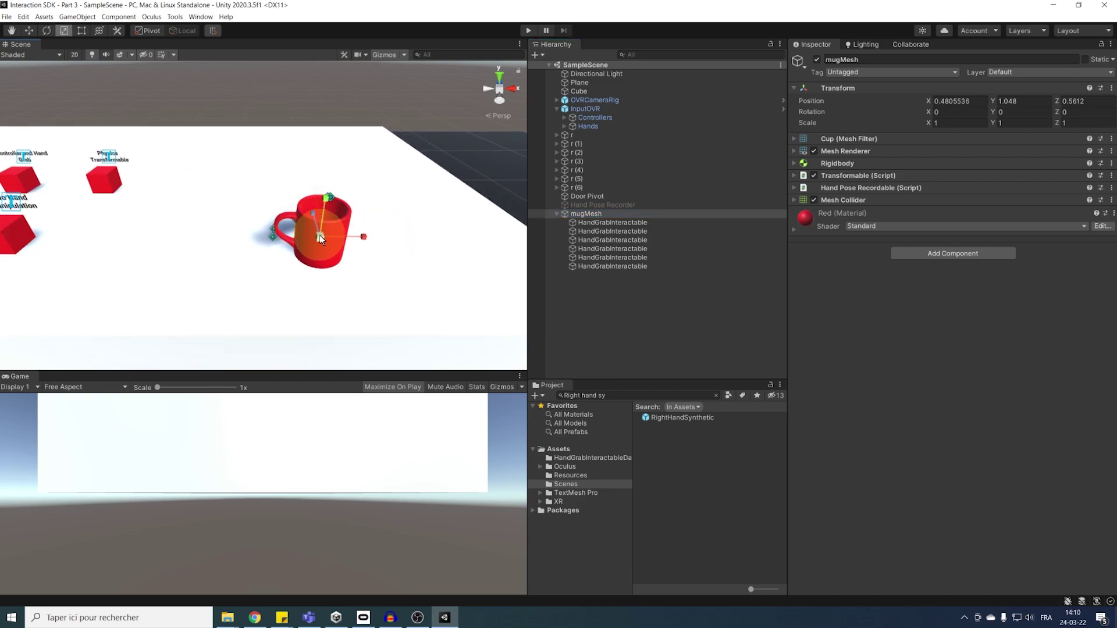
{"action": "left_click_drag", "start_coordinate": [372, 226], "coordinate": [350, 218]}
{"action": "left_click", "coordinate": [350, 218]}
{"action": "key", "text": "ctrl+s"}
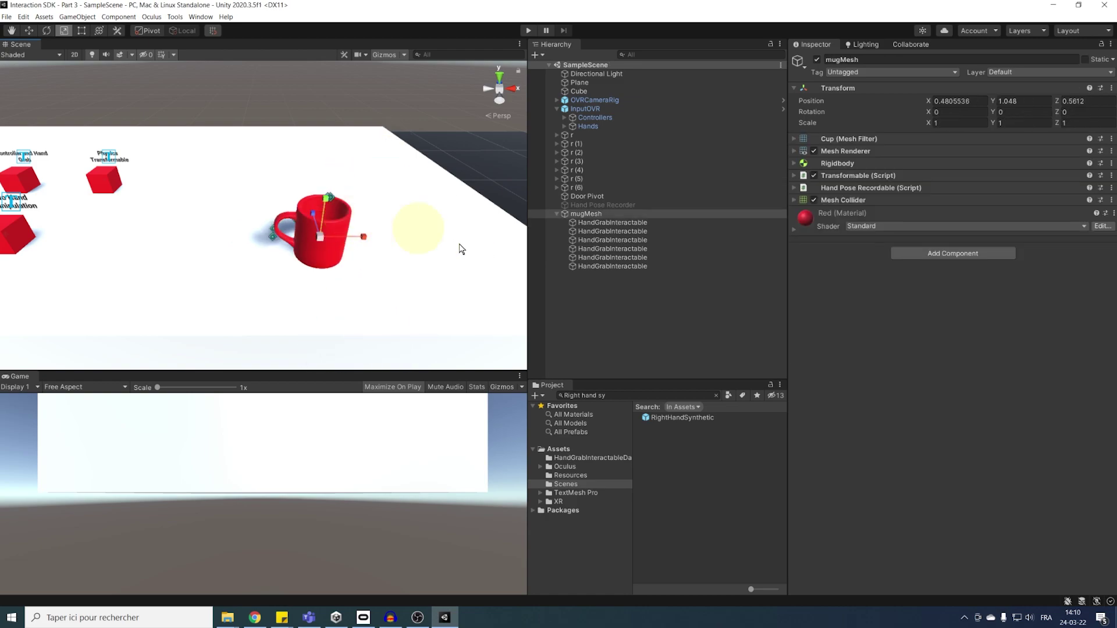
{"action": "left_click", "coordinate": [610, 309]}
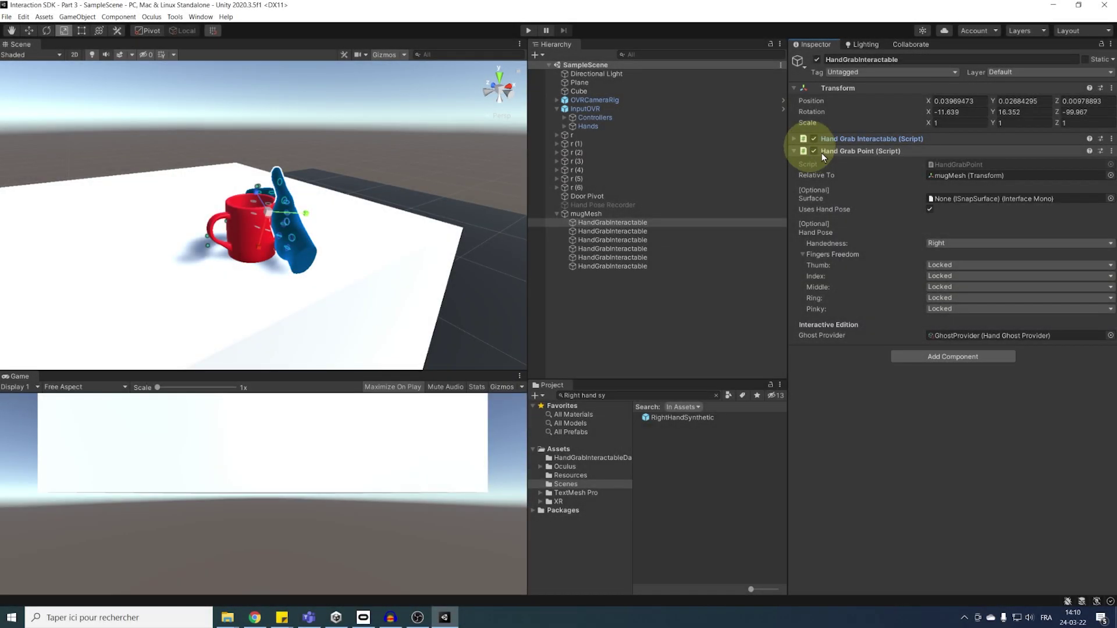
Step: Rotate and lower the first right-hand grab pose onto the mug, ending at 0.0402, 0.0313, 0.0087
{"action": "left_click_drag", "start_coordinate": [329, 224], "coordinate": [322, 218], "text": "alt"}
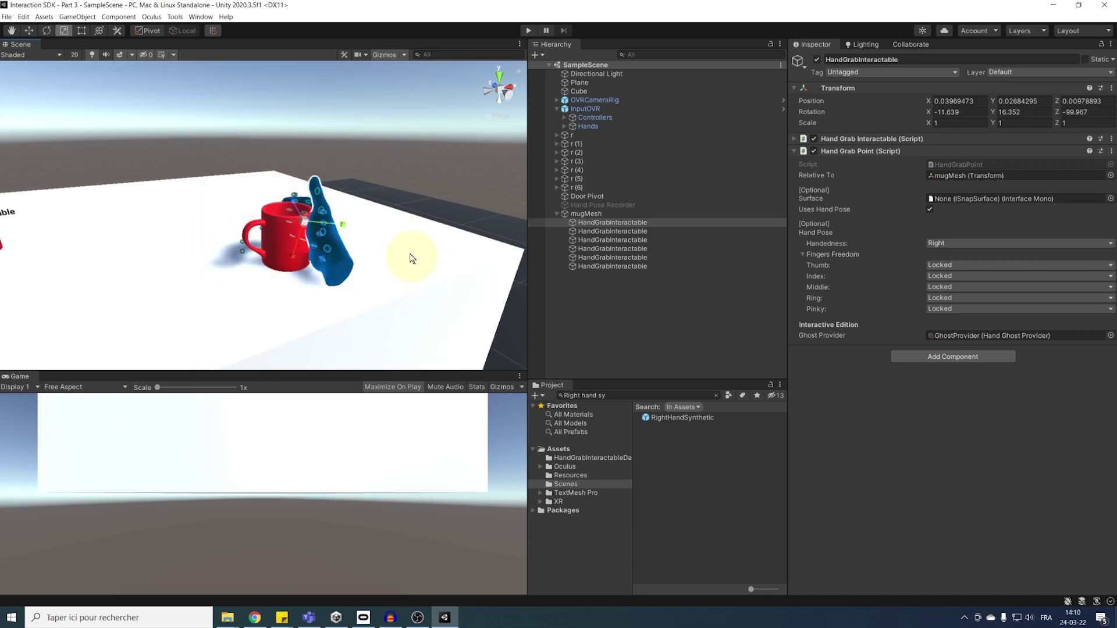
{"action": "left_click_drag", "start_coordinate": [229, 273], "coordinate": [280, 273]}
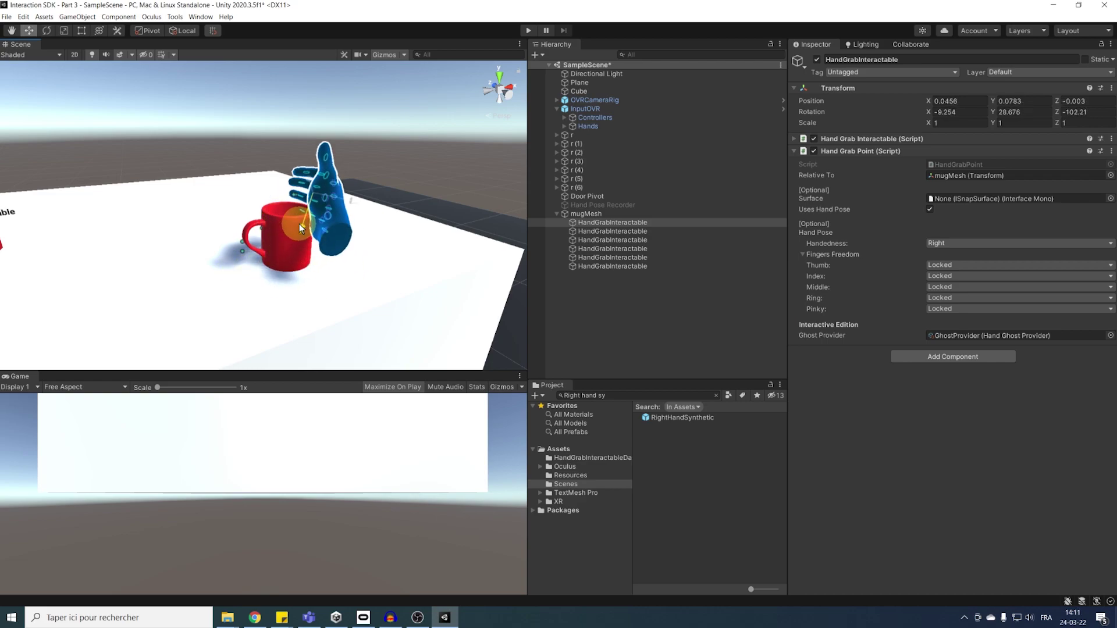
{"action": "left_click_drag", "start_coordinate": [299, 223], "coordinate": [334, 250]}
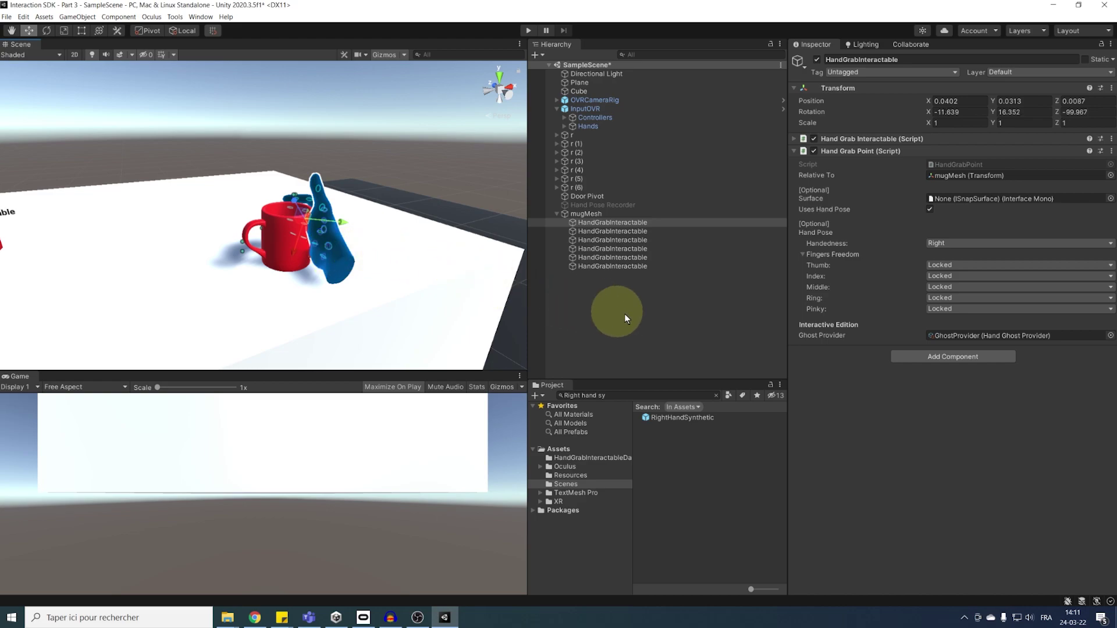
{"action": "left_click_drag", "start_coordinate": [291, 309], "coordinate": [324, 285], "text": "alt"}
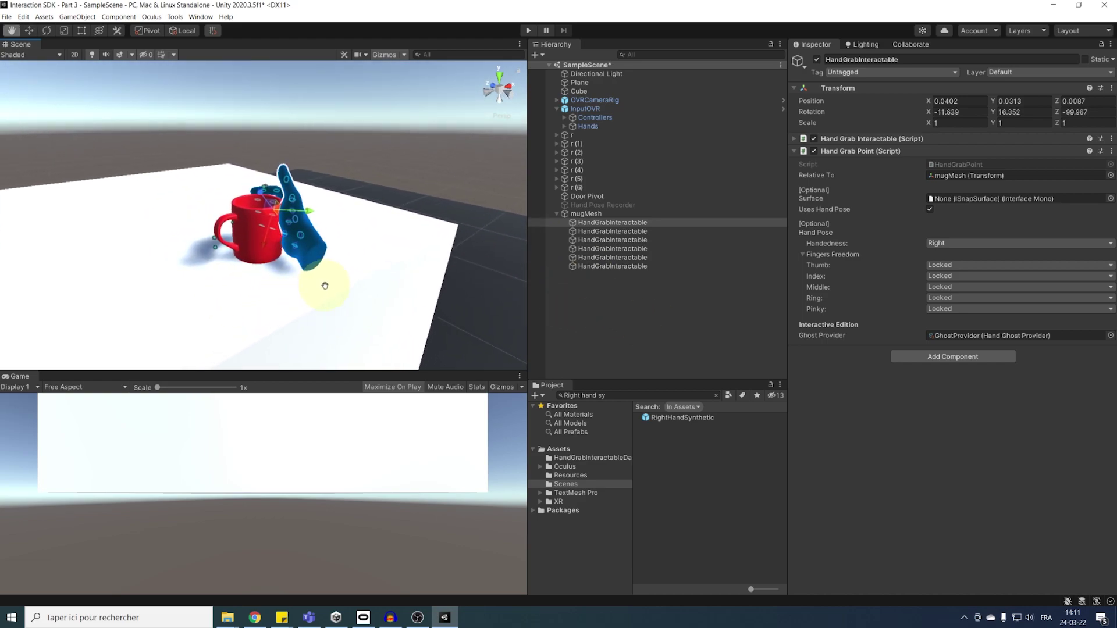
{"action": "left_click", "coordinate": [634, 222]}
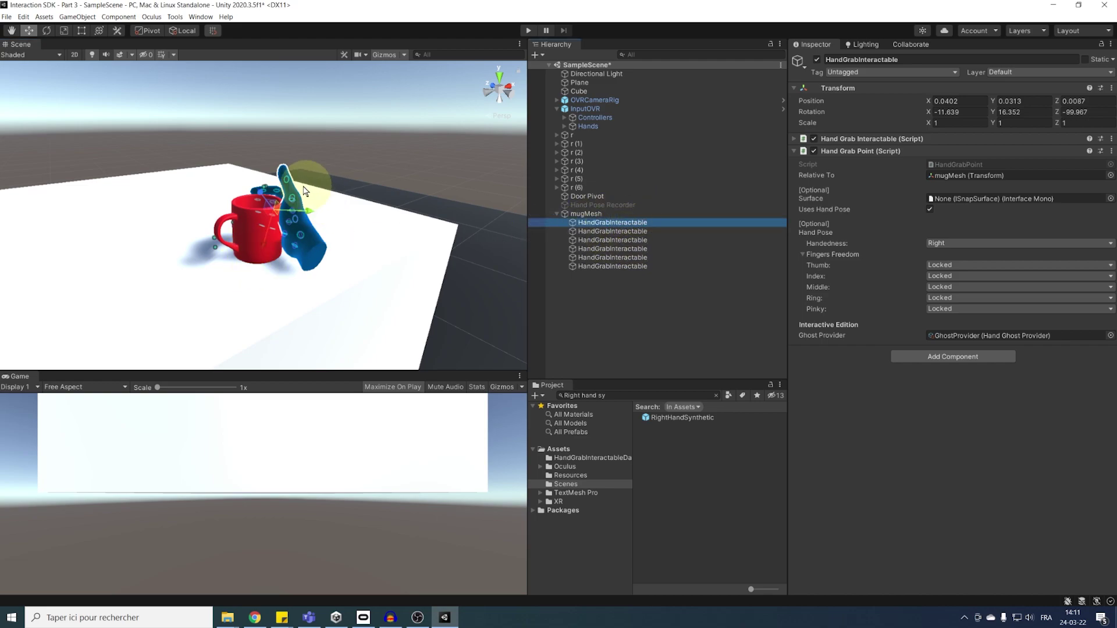
Step: Add a Cylinder Surface component and assign it as the pose's Hand Grab Point Surface
{"action": "left_click", "coordinate": [955, 358]}
{"action": "type", "text": "Surface"}
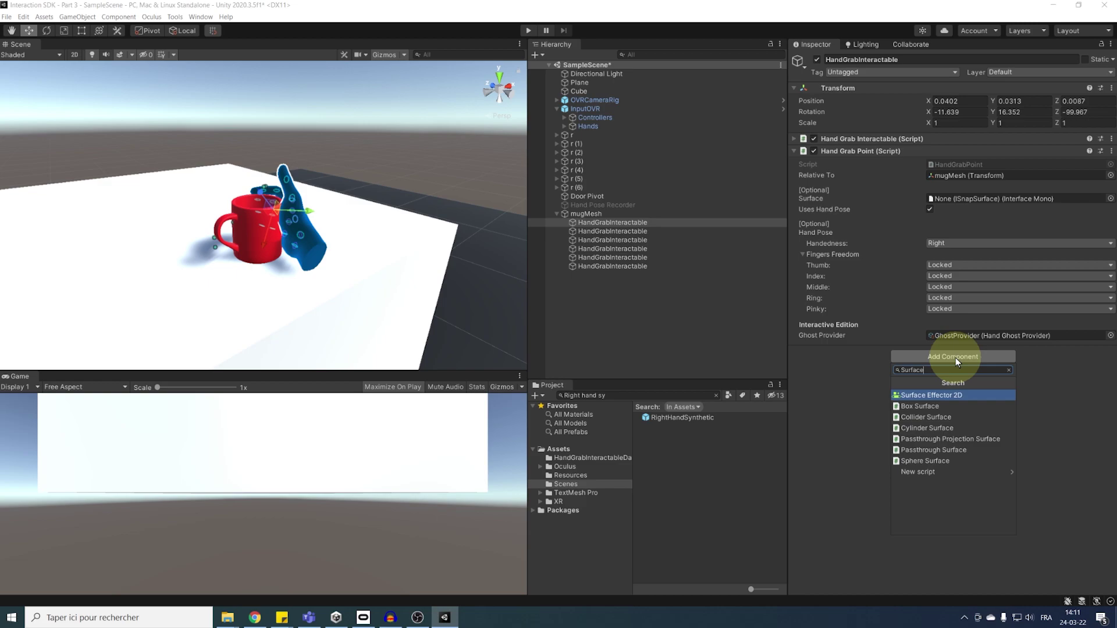
{"action": "left_click", "coordinate": [916, 430]}
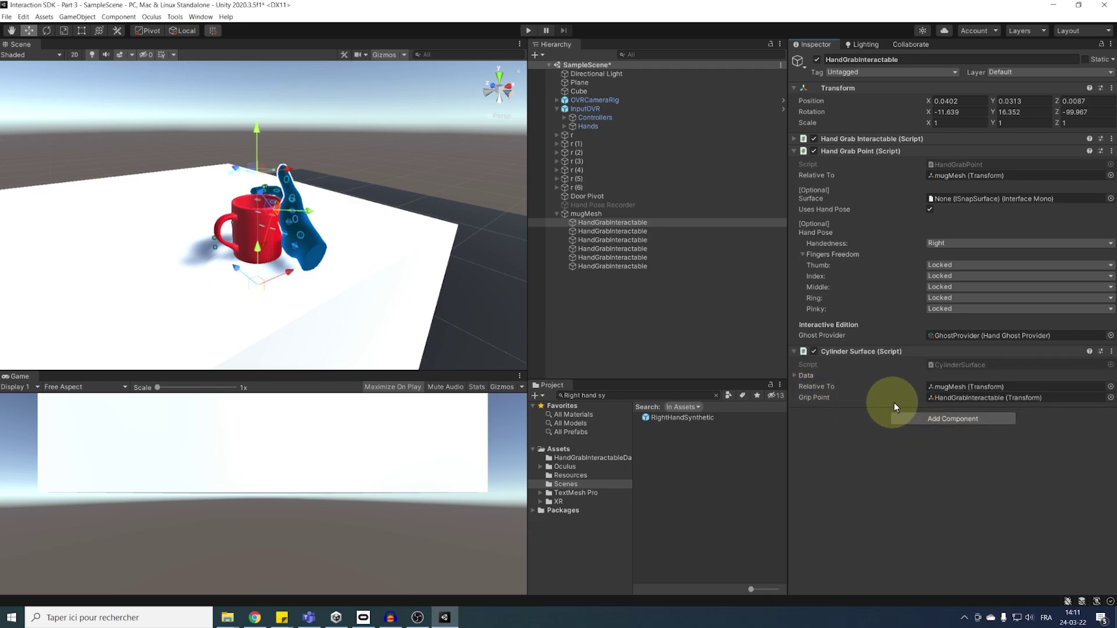
{"action": "left_click_drag", "start_coordinate": [859, 354], "coordinate": [965, 200]}
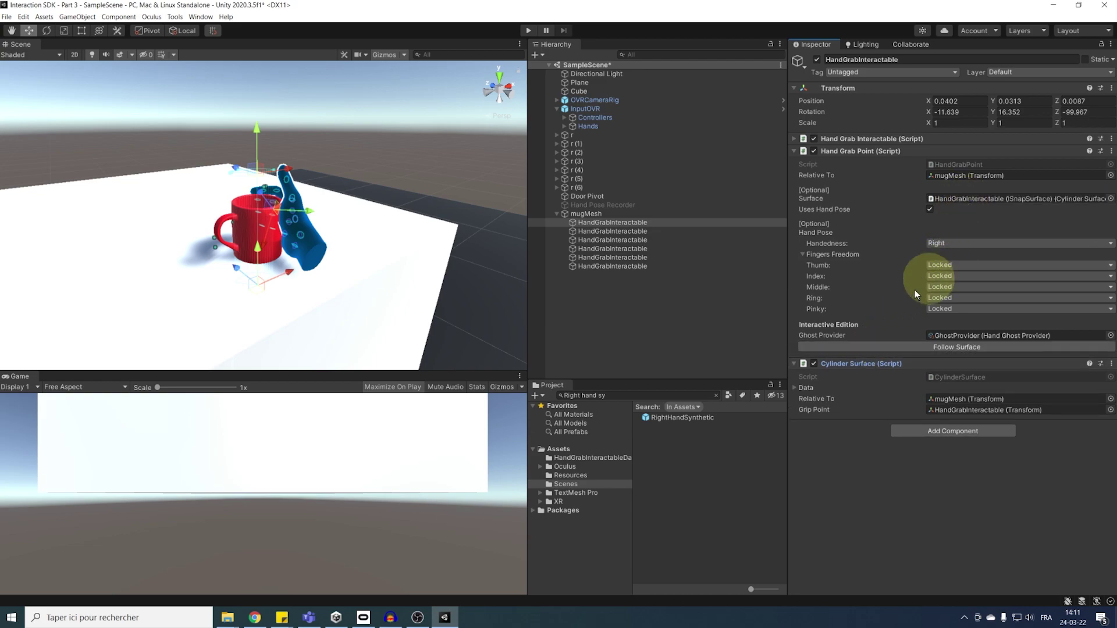
{"action": "left_click", "coordinate": [801, 387]}
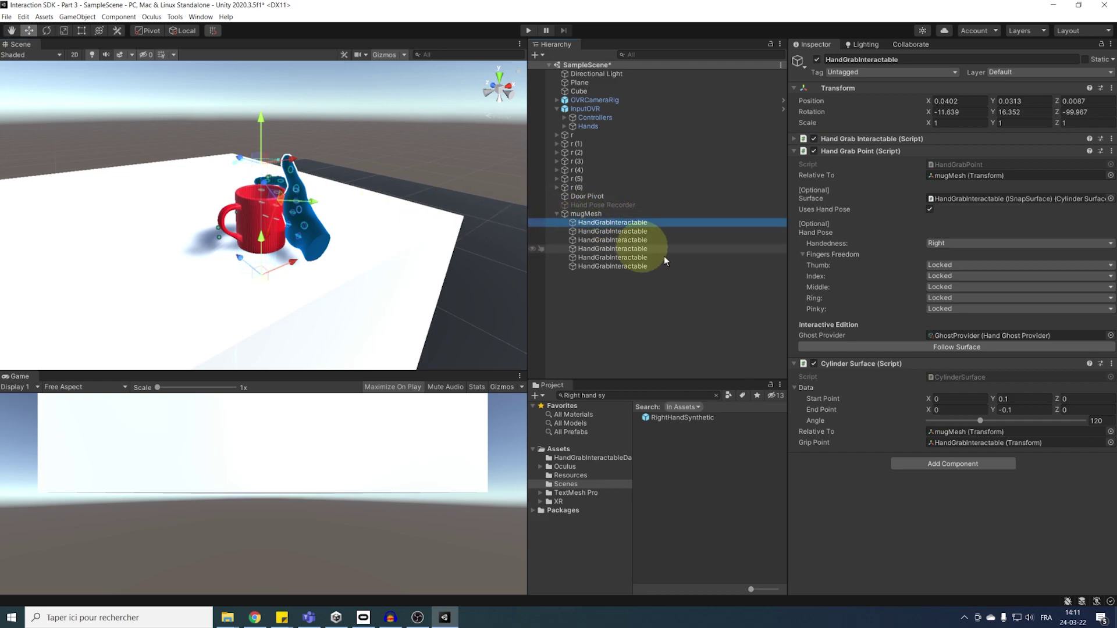
Step: Set the cylinder Angle to 360°, Start Point Y 0.05 and End Point Y -0.03
{"action": "left_click_drag", "start_coordinate": [401, 224], "coordinate": [314, 209], "text": "alt"}
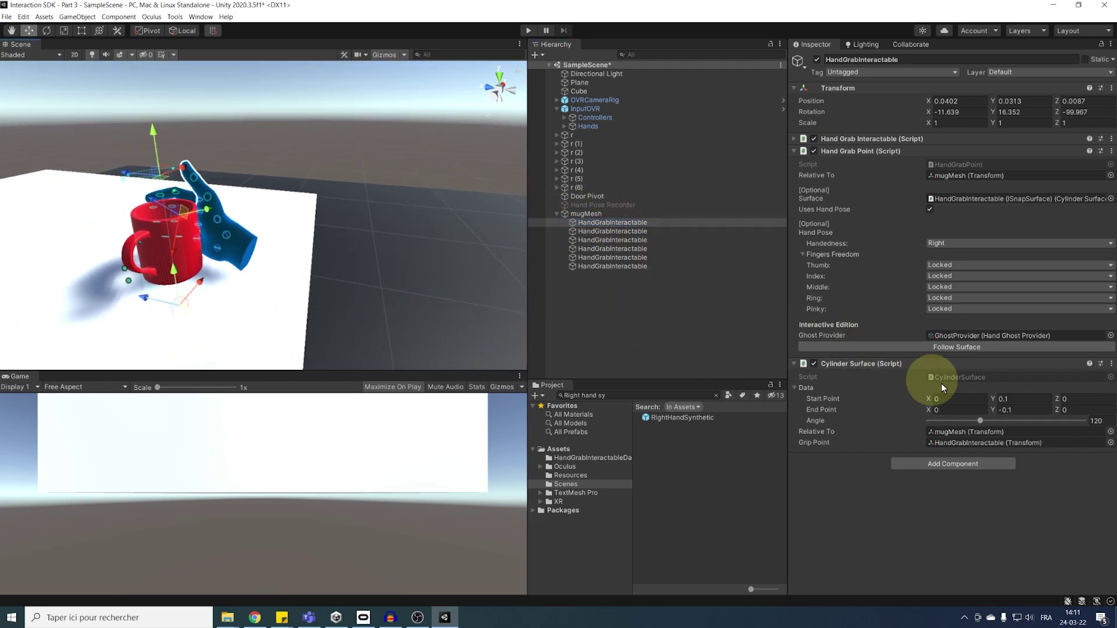
{"action": "left_click_drag", "start_coordinate": [985, 421], "coordinate": [1069, 420]}
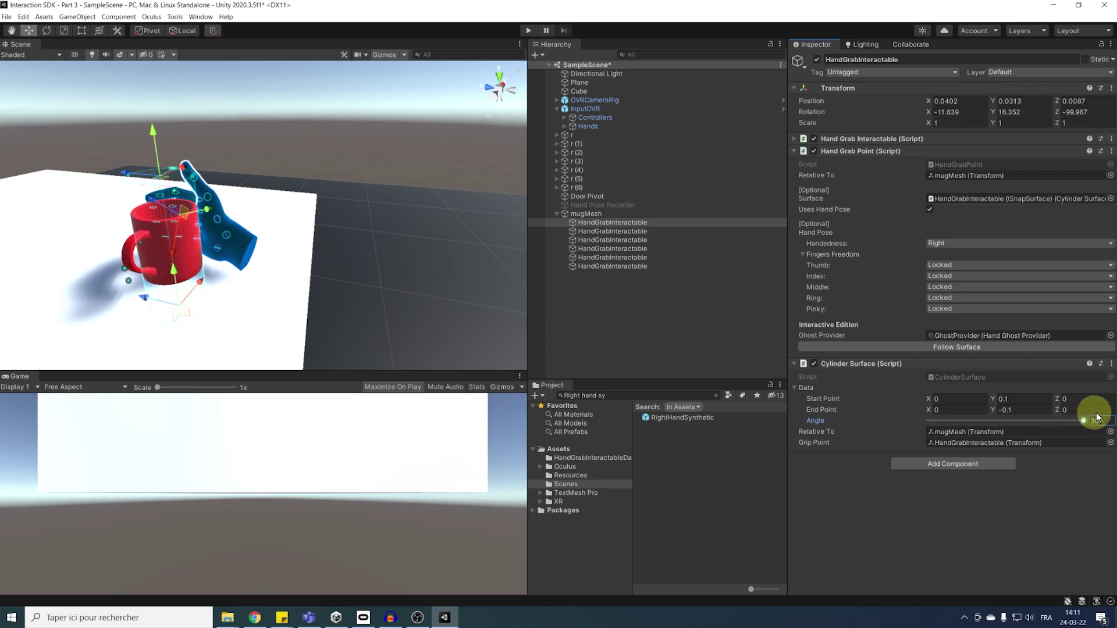
{"action": "left_click_drag", "start_coordinate": [270, 231], "coordinate": [670, 178], "text": "alt"}
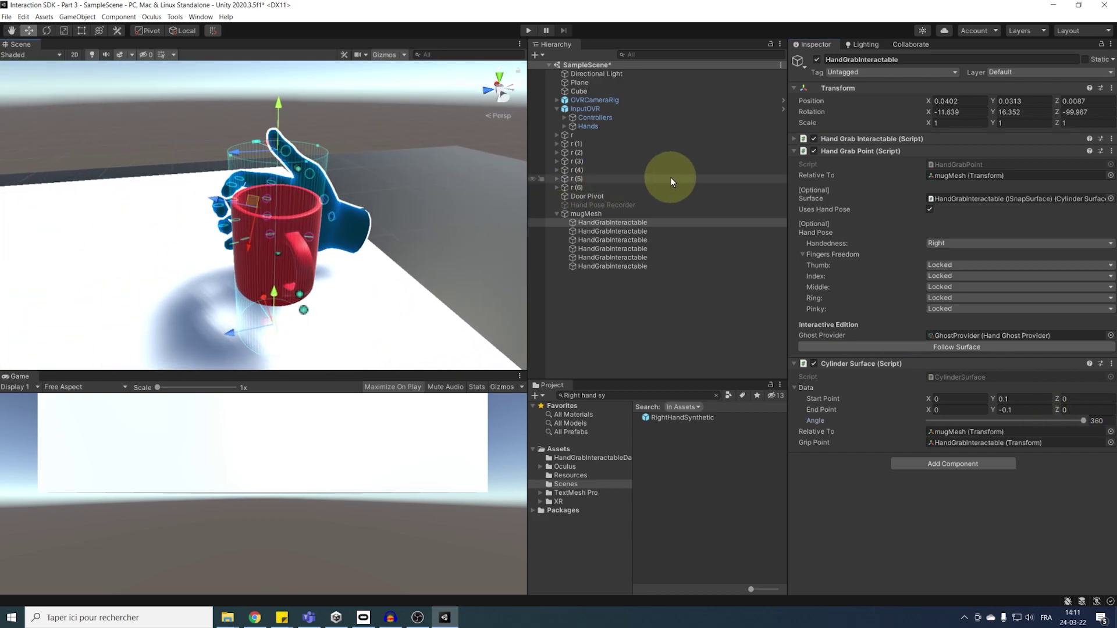
{"action": "left_click", "coordinate": [1018, 399]}
{"action": "type", "text": "0.05"}
{"action": "left_click", "coordinate": [1023, 410]}
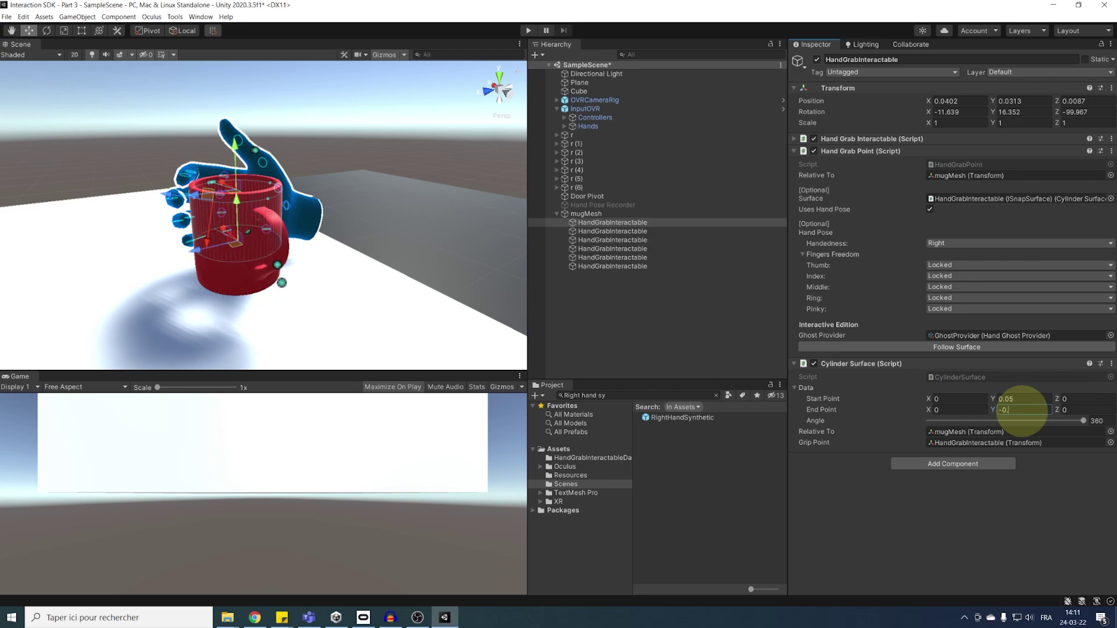
{"action": "double_click", "coordinate": [630, 231]}
{"action": "left_click", "coordinate": [613, 223]}
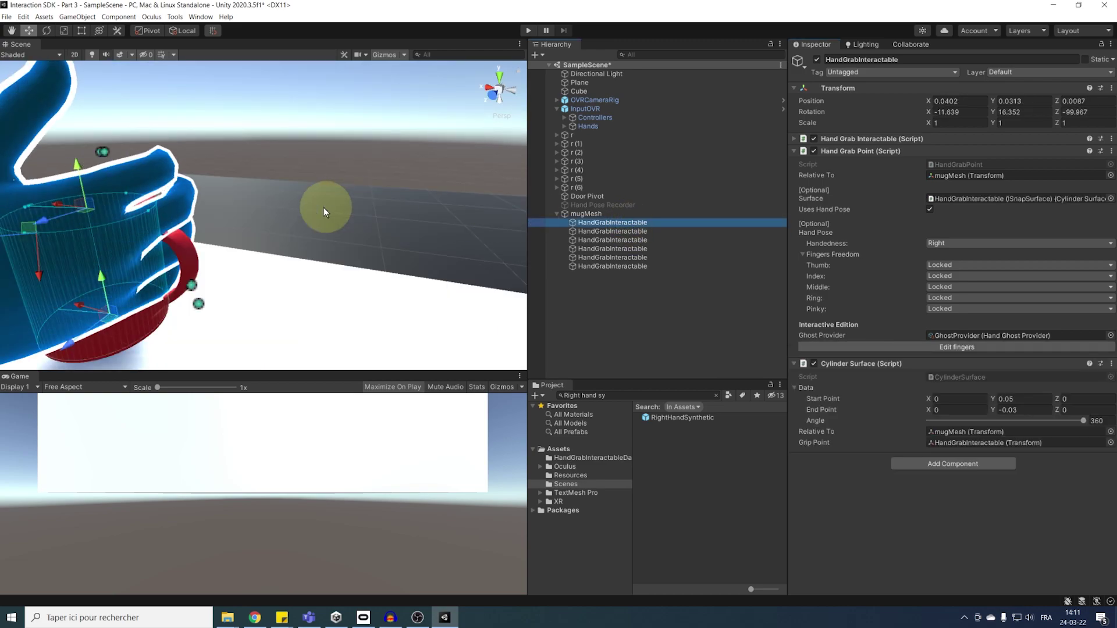
{"action": "left_click_drag", "start_coordinate": [324, 205], "coordinate": [445, 204], "text": "alt"}
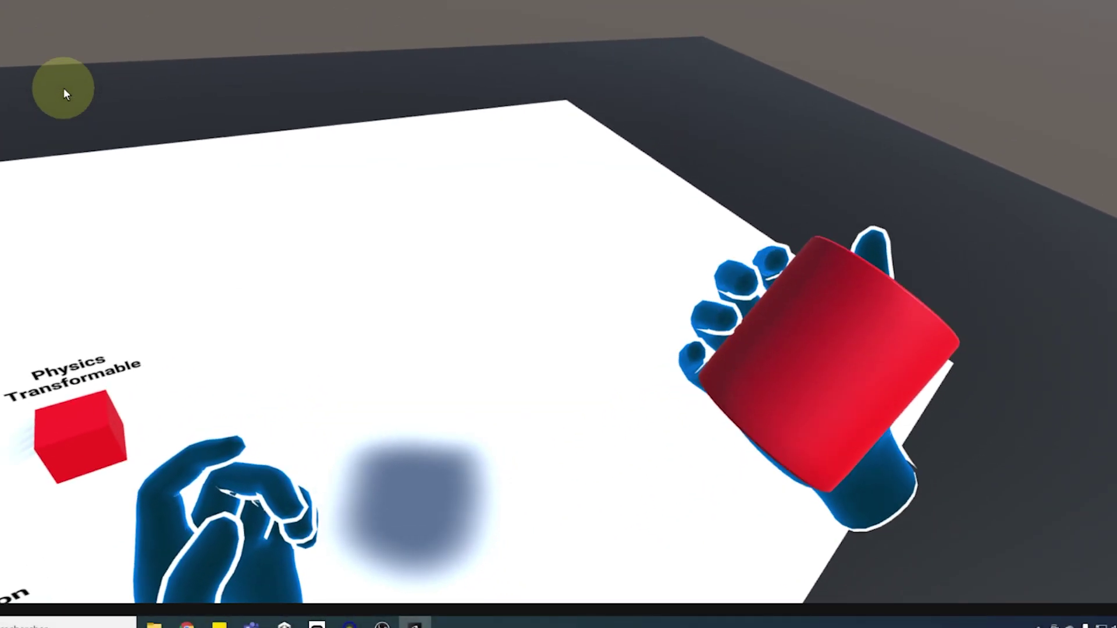